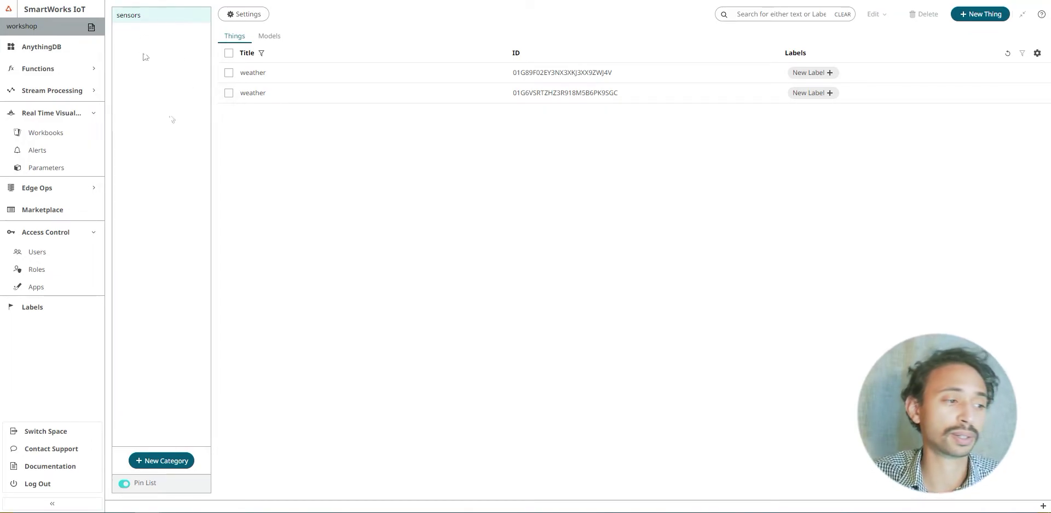
# Inspect both weather sensors' details for their temperature property, then go to Workbooks
pyautogui.click(271, 98)
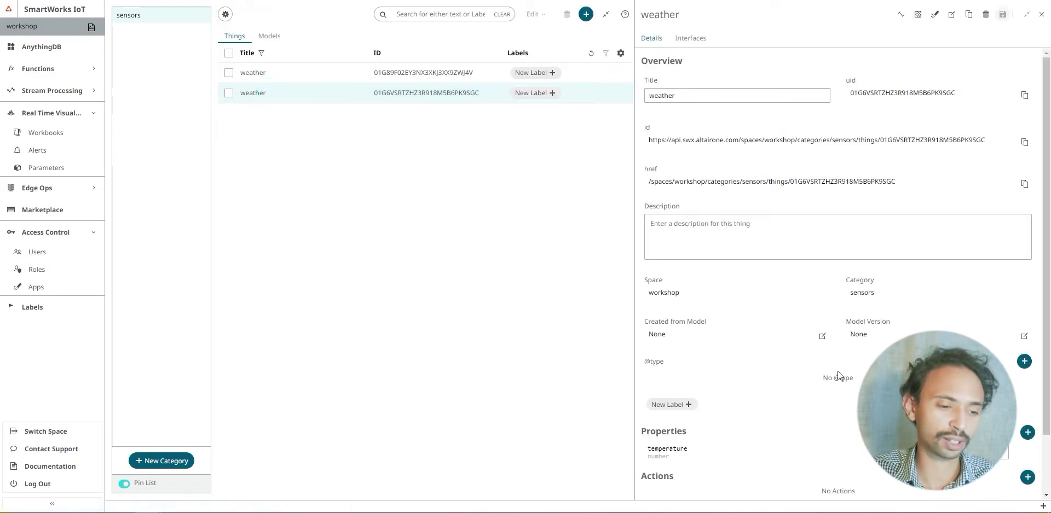
pyautogui.scroll(-2, 832, 375)
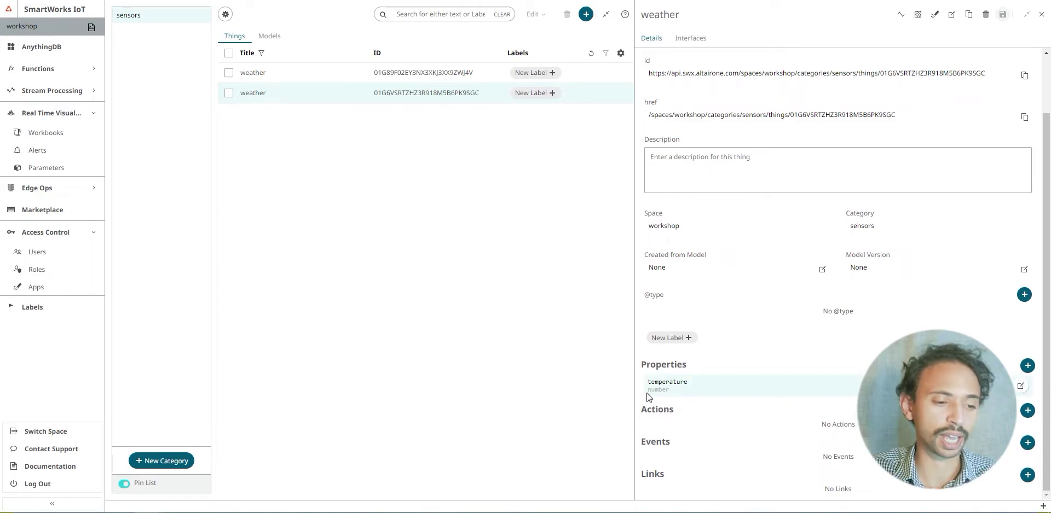
pyautogui.click(284, 78)
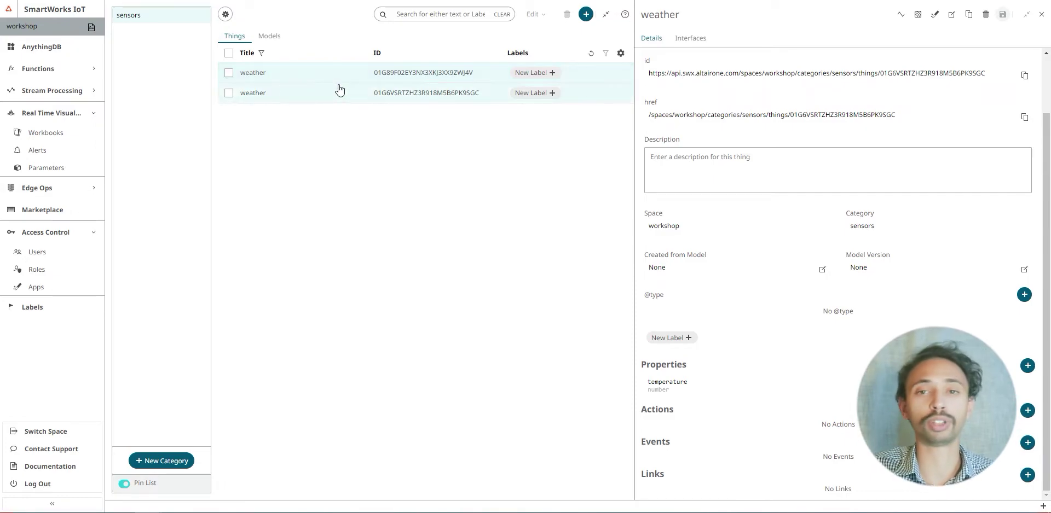
pyautogui.scroll(2, 901, 93)
pyautogui.moveTo(850, 93); pyautogui.dragTo(990, 100)
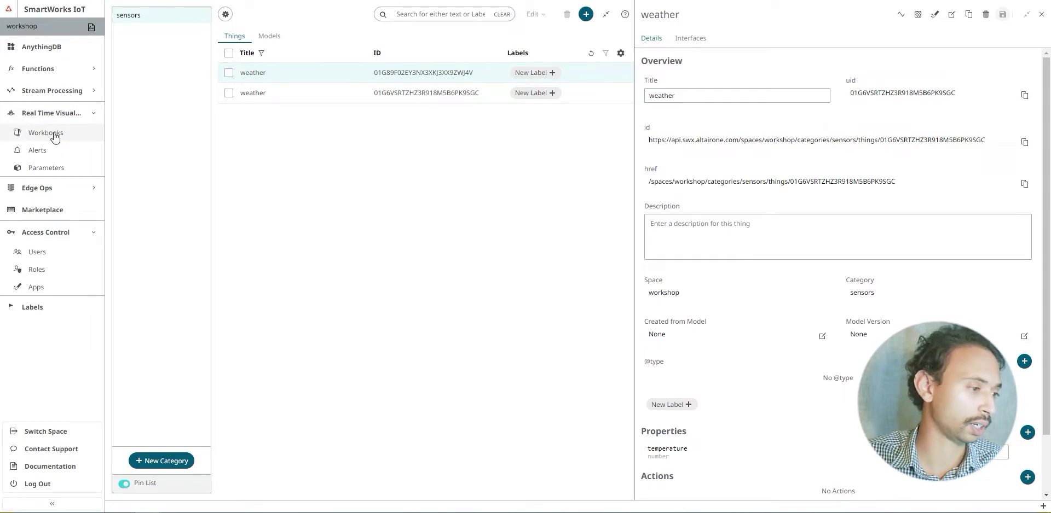
pyautogui.click(55, 134)
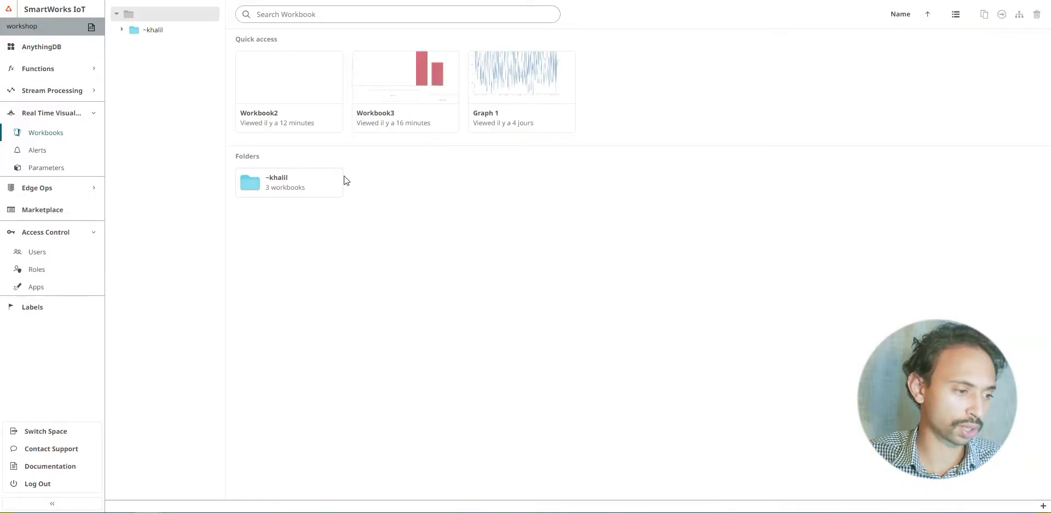
# In the personal folder, create a new workbook with the default name cleared
pyautogui.click(341, 179)
pyautogui.click(1009, 14)
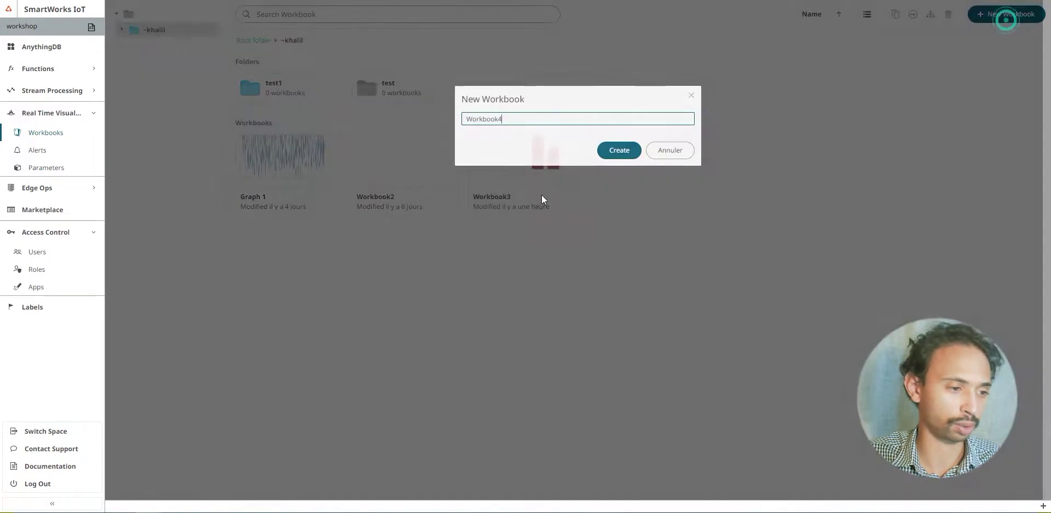
pyautogui.press('BackSpace')
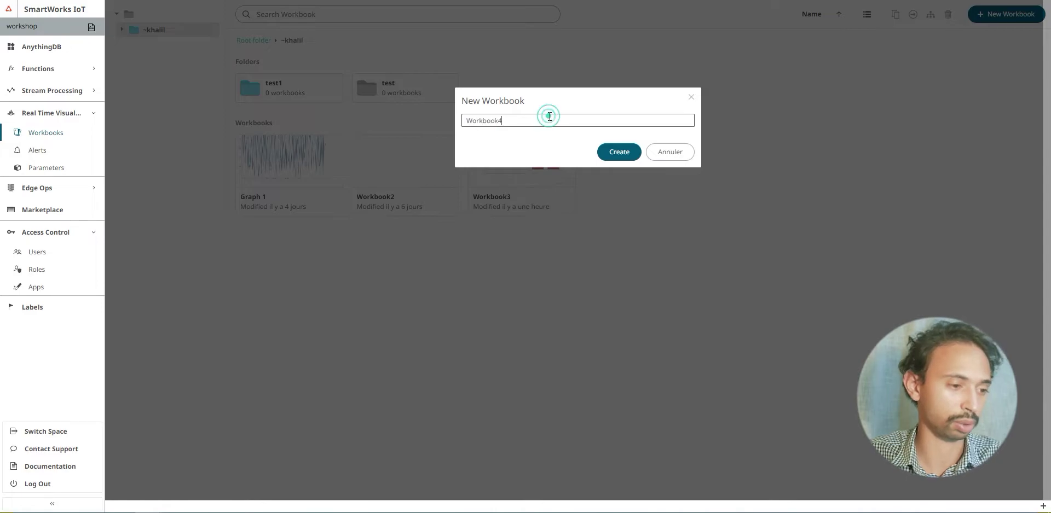
pyautogui.click(619, 152)
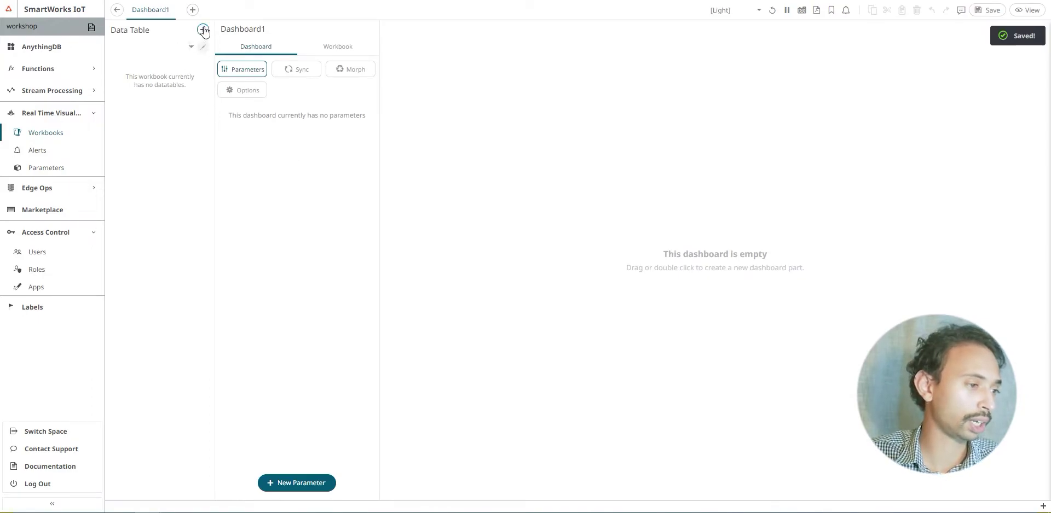
# Add Datatable 1 using the SmartWorks IoT connector and begin on its Client Id
pyautogui.click(203, 29)
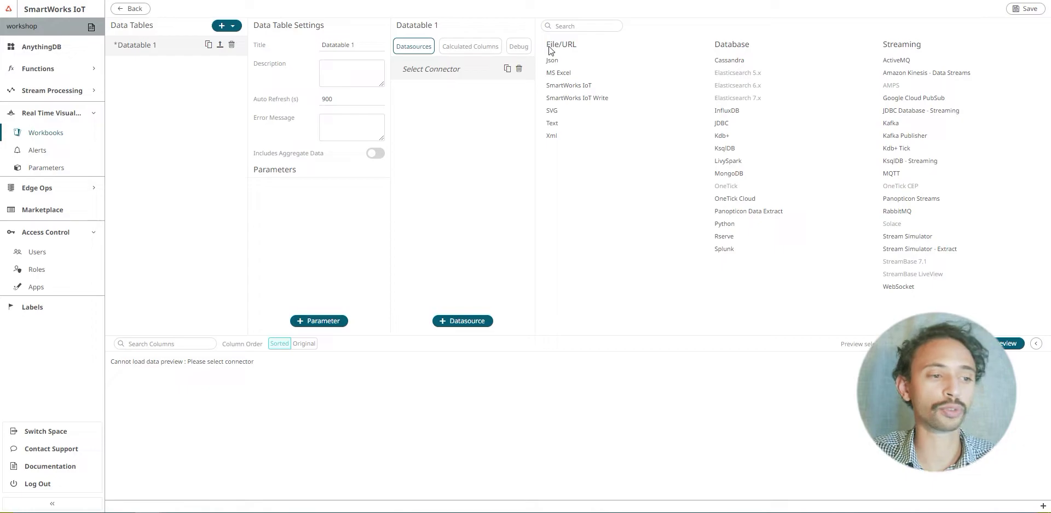
pyautogui.click(556, 88)
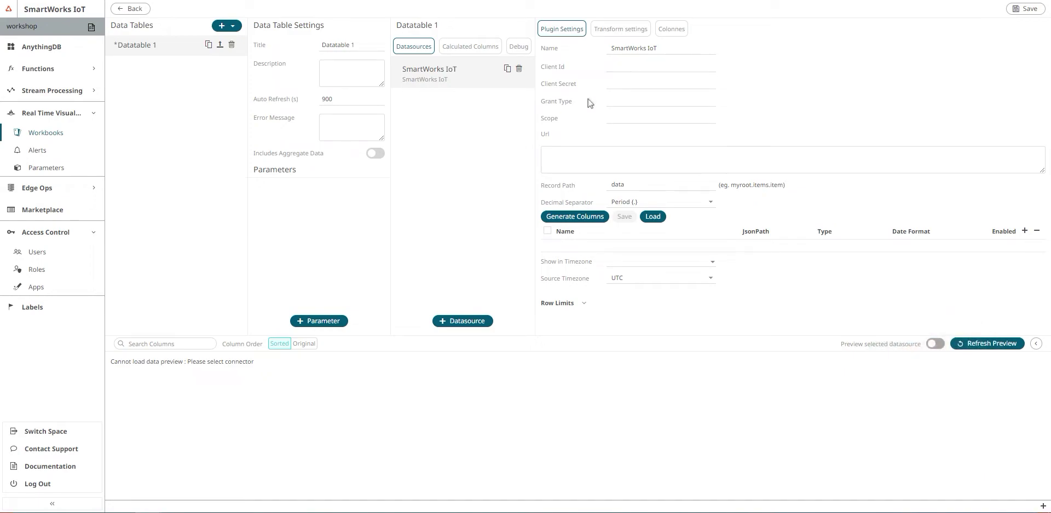
pyautogui.click(623, 68)
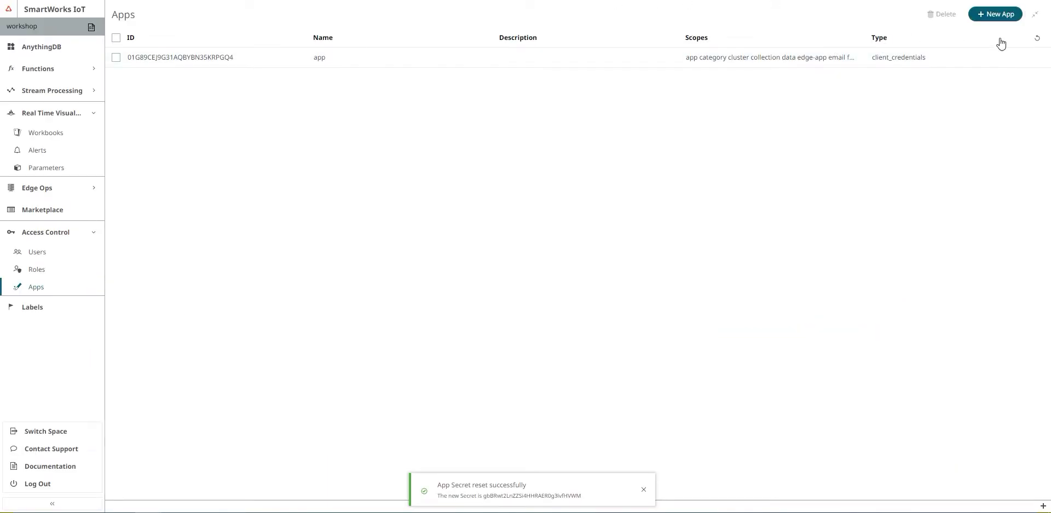
# Create a new app named sensors with all available scopes selected
pyautogui.click(1002, 18)
pyautogui.click(617, 70)
pyautogui.write('sensors')
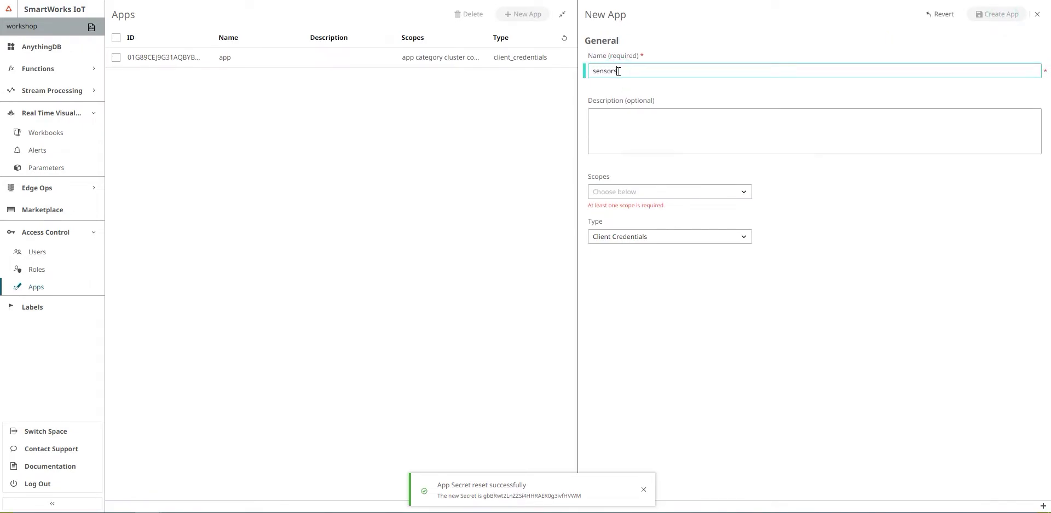
pyautogui.click(849, 198)
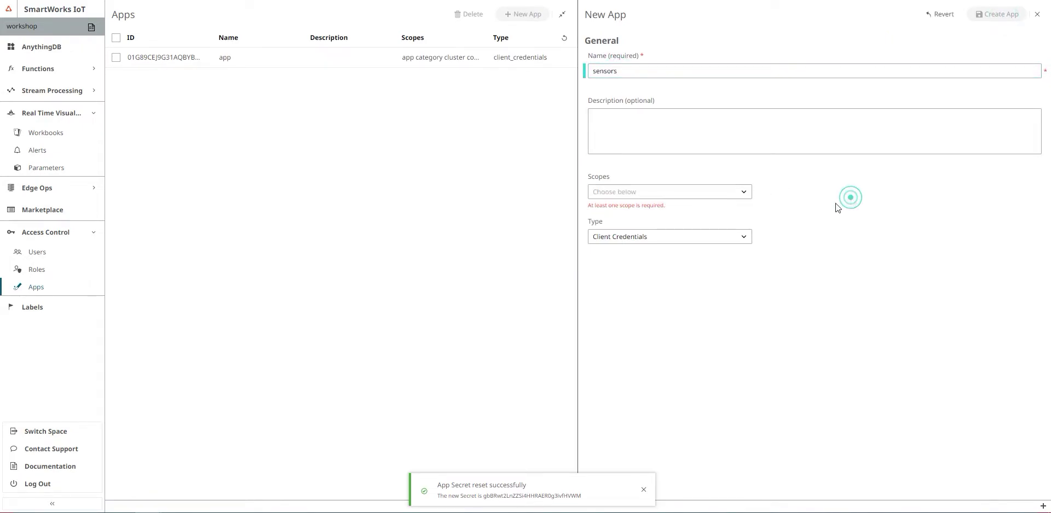
pyautogui.click(721, 194)
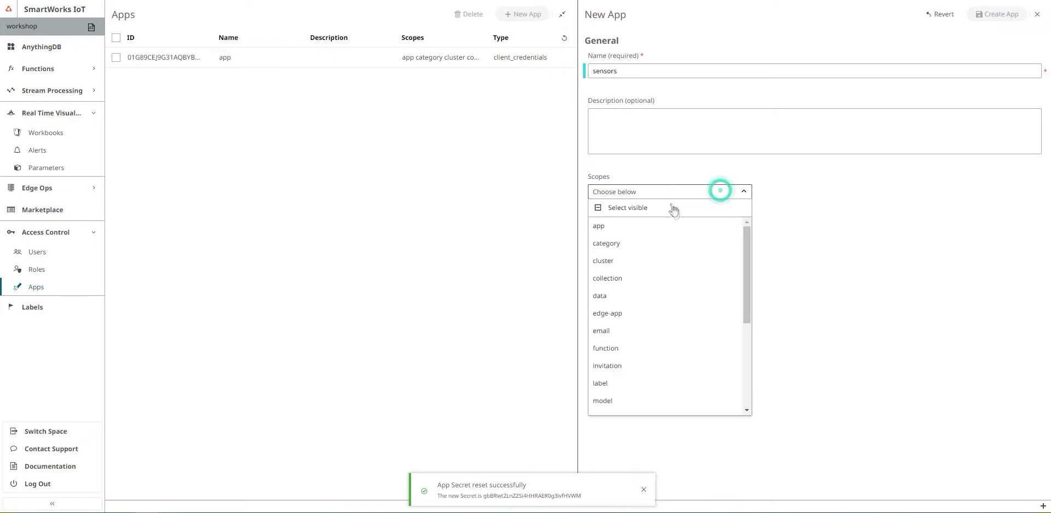
pyautogui.click(609, 208)
pyautogui.click(804, 189)
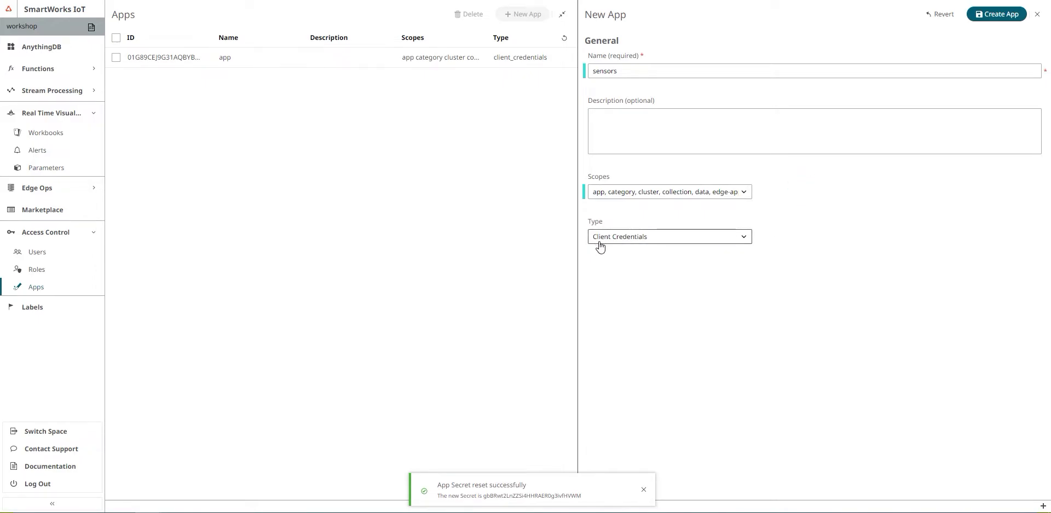
pyautogui.click(990, 23)
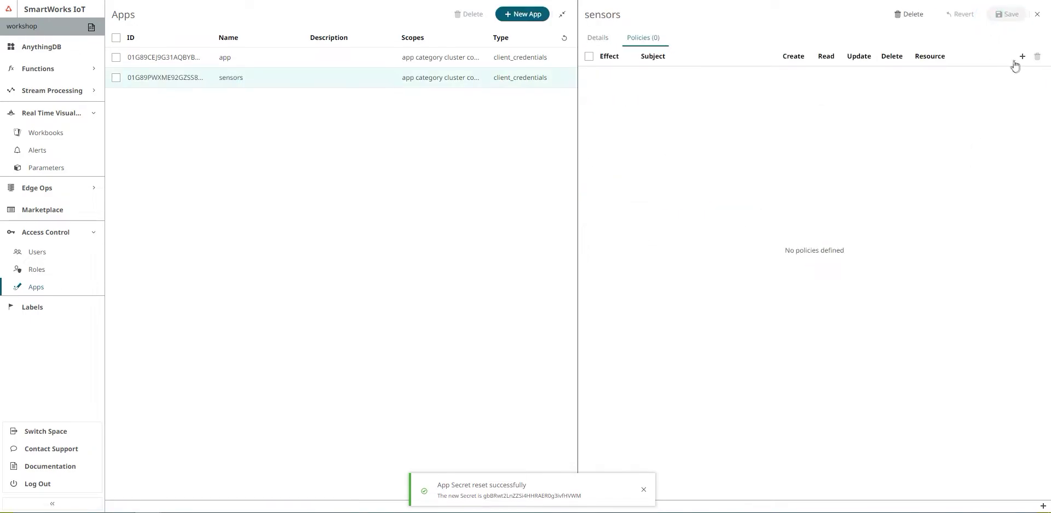
# Add and save an allow policy, reset the client secret, and copy the client ID
pyautogui.click(1022, 60)
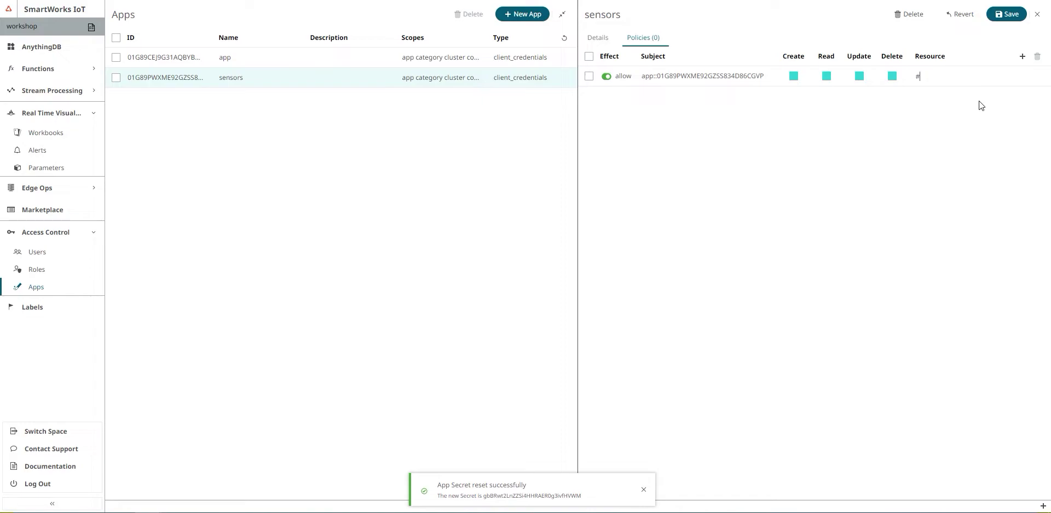
pyautogui.click(1007, 15)
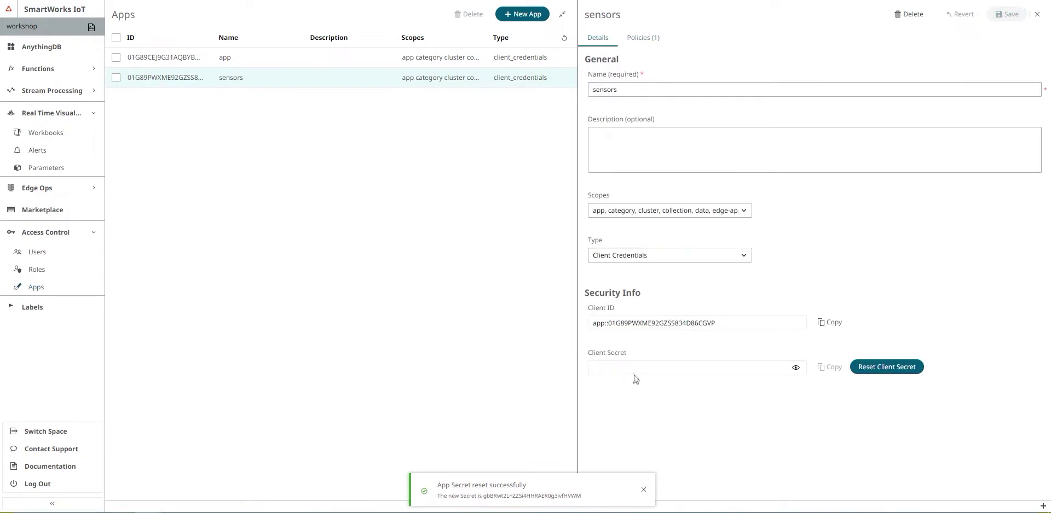
pyautogui.click(879, 373)
pyautogui.click(832, 285)
pyautogui.click(832, 324)
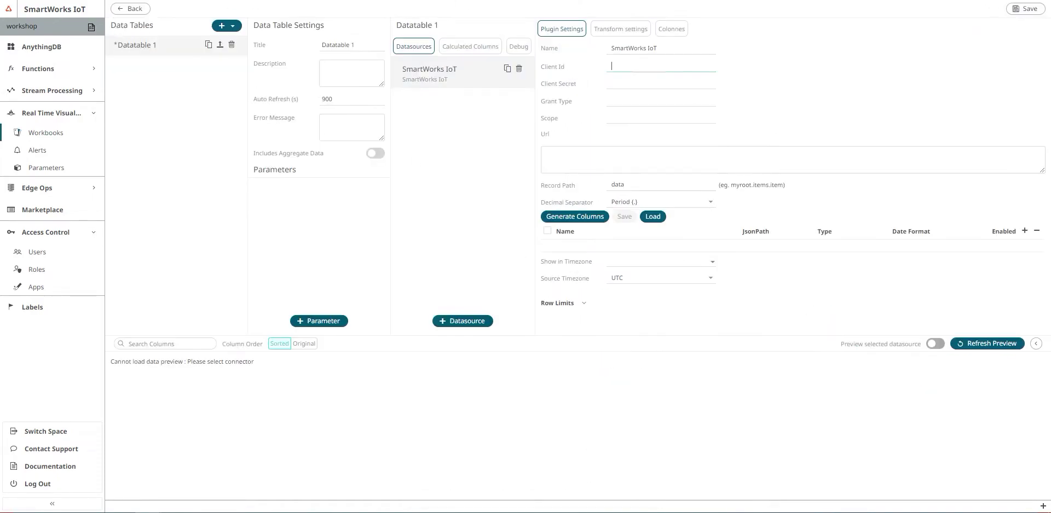
# Paste the sensors app's client ID and client secret into the datasource fields
pyautogui.click(641, 67)
pyautogui.hotkey('ctrl', 'v')
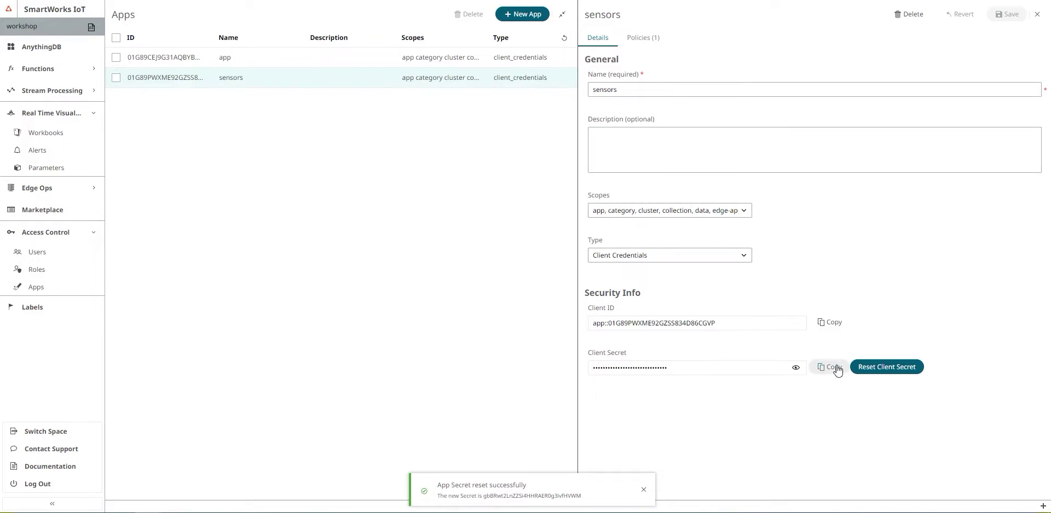
pyautogui.click(831, 366)
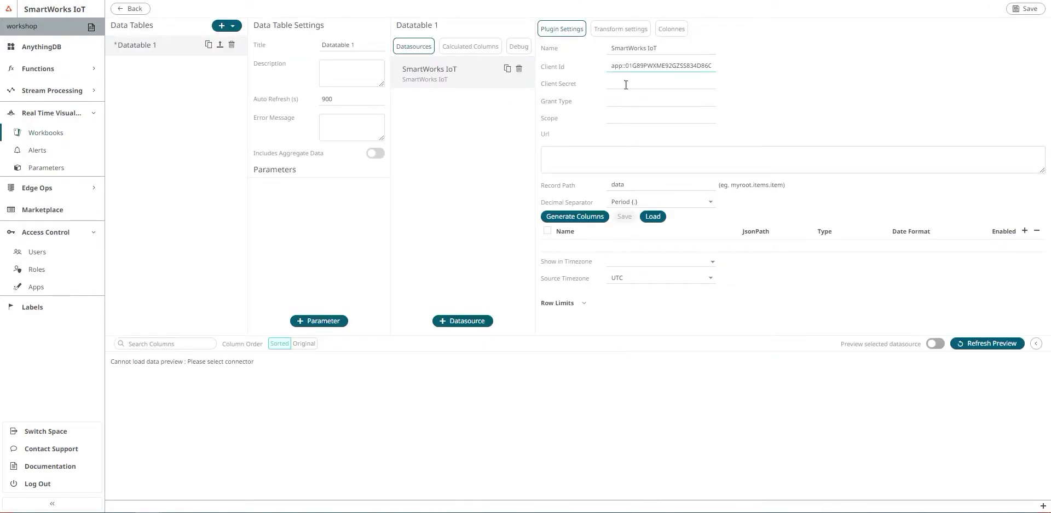
pyautogui.click(625, 84)
pyautogui.hotkey('ctrl', 'v')
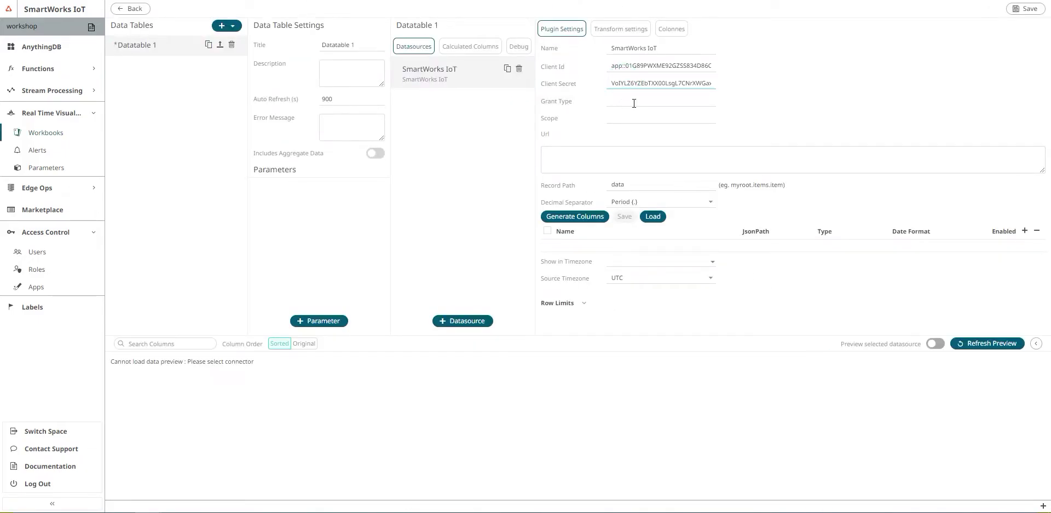
# Set the datasource Grant Type to client_credentials and Scope to thing
pyautogui.click(634, 104)
pyautogui.hotkey('ctrl', 'v')
pyautogui.click(621, 119)
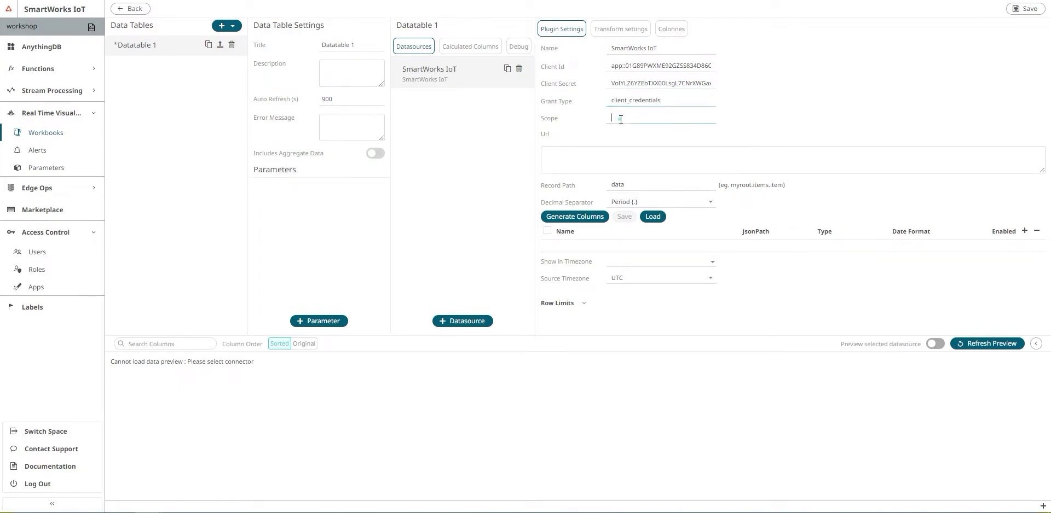
pyautogui.write('thing')
pyautogui.click(629, 157)
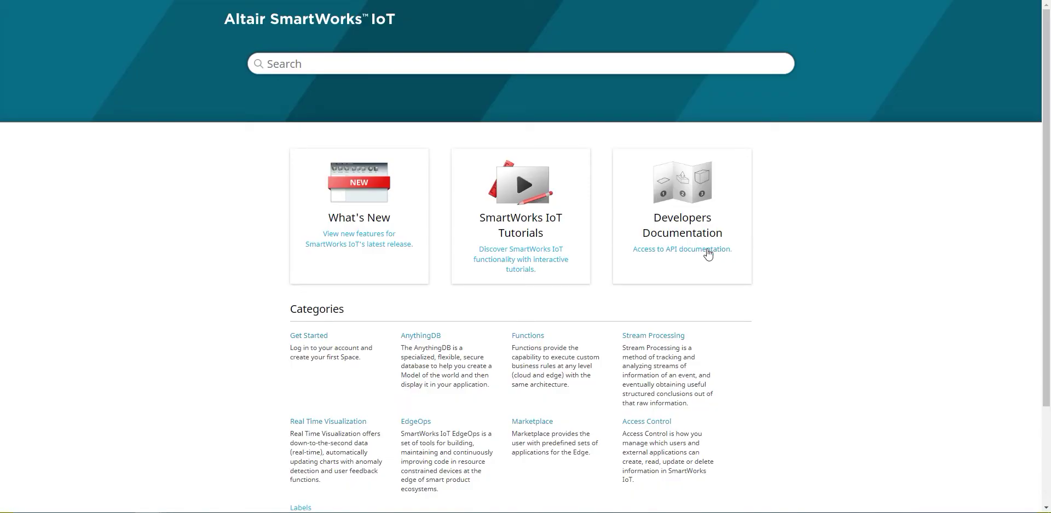
# From the AnythingDB API reference, copy the GET things-status List items path
pyautogui.click(706, 250)
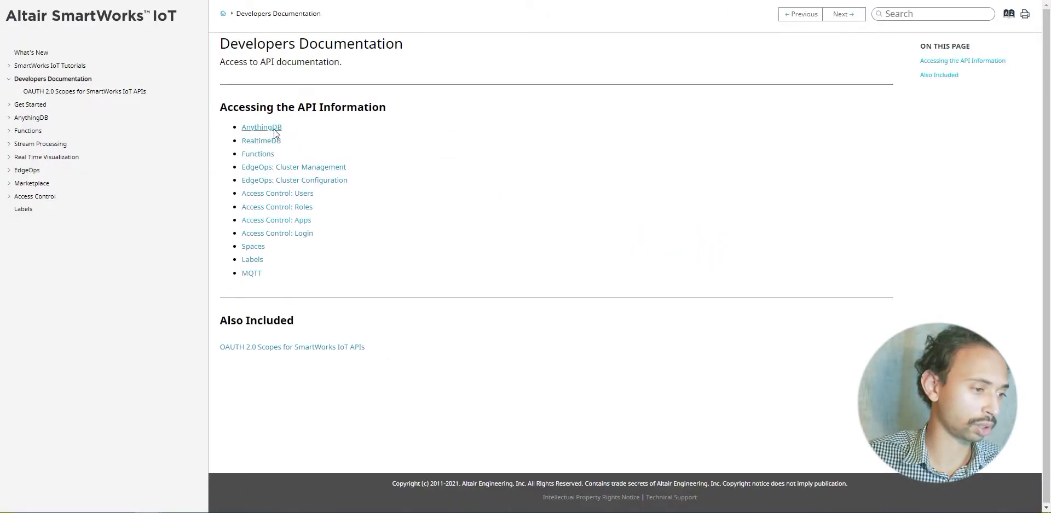
pyautogui.click(274, 129)
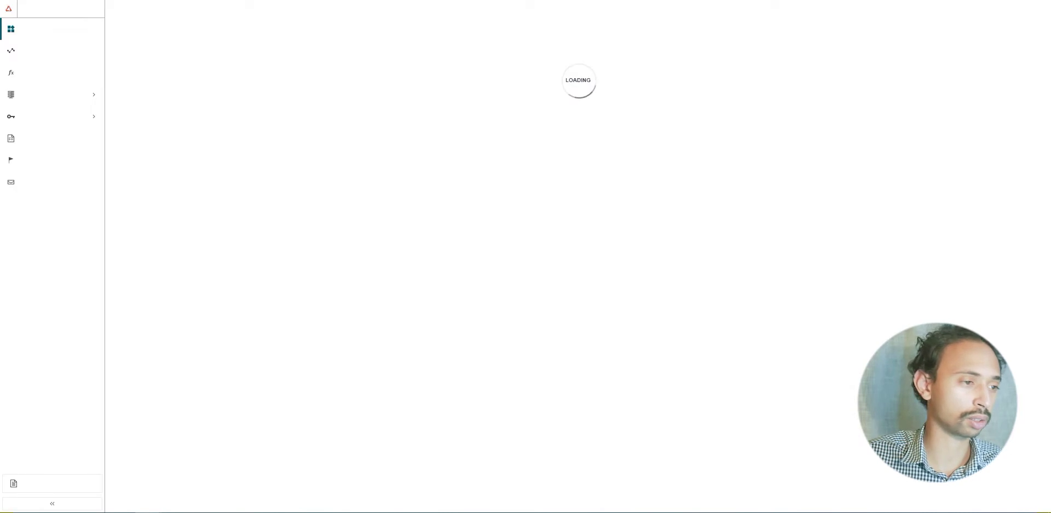
pyautogui.scroll(-10, 475, 143)
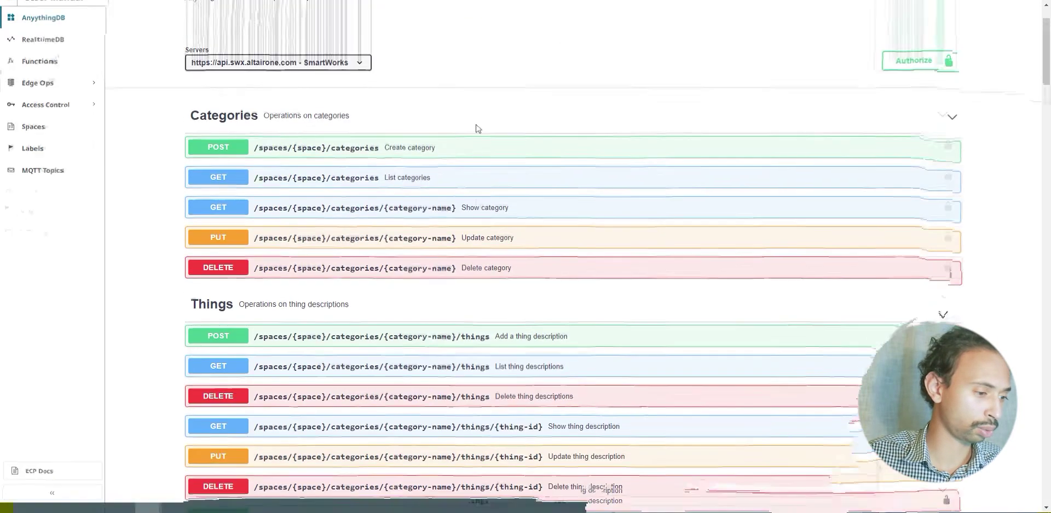
pyautogui.scroll(-15, 475, 149)
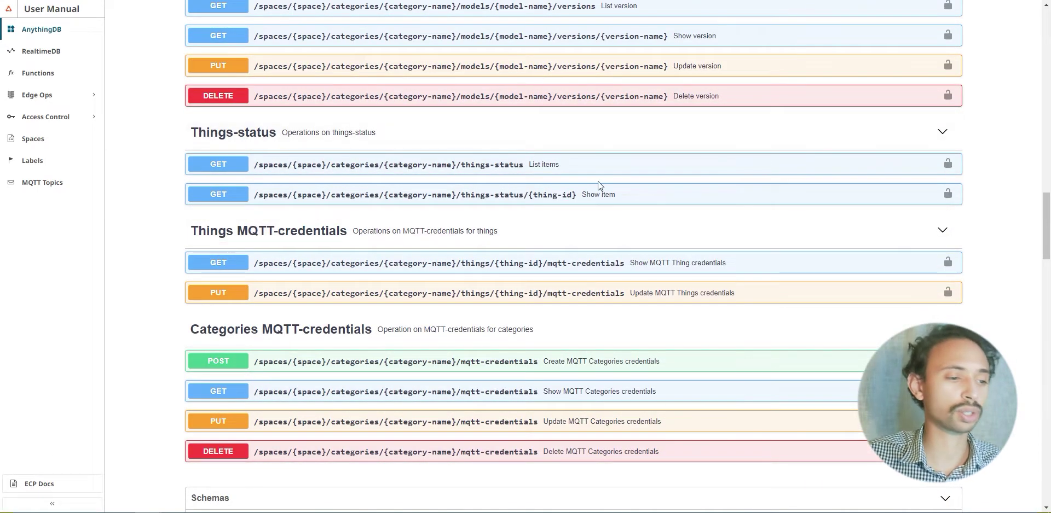
pyautogui.click(581, 167)
pyautogui.moveTo(254, 164); pyautogui.dragTo(522, 167)
pyautogui.rightClick(519, 168)
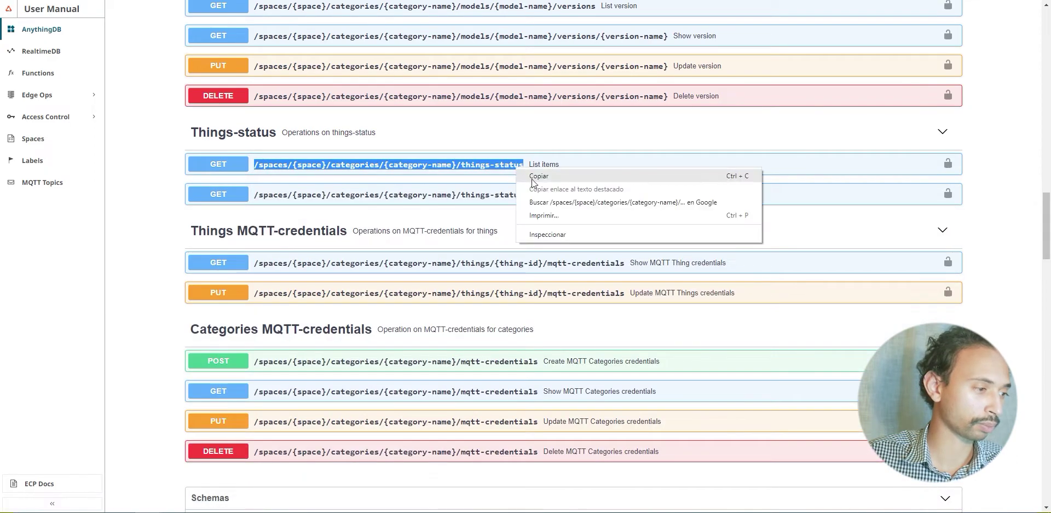
pyautogui.click(534, 177)
pyautogui.scroll(15, 470, 270)
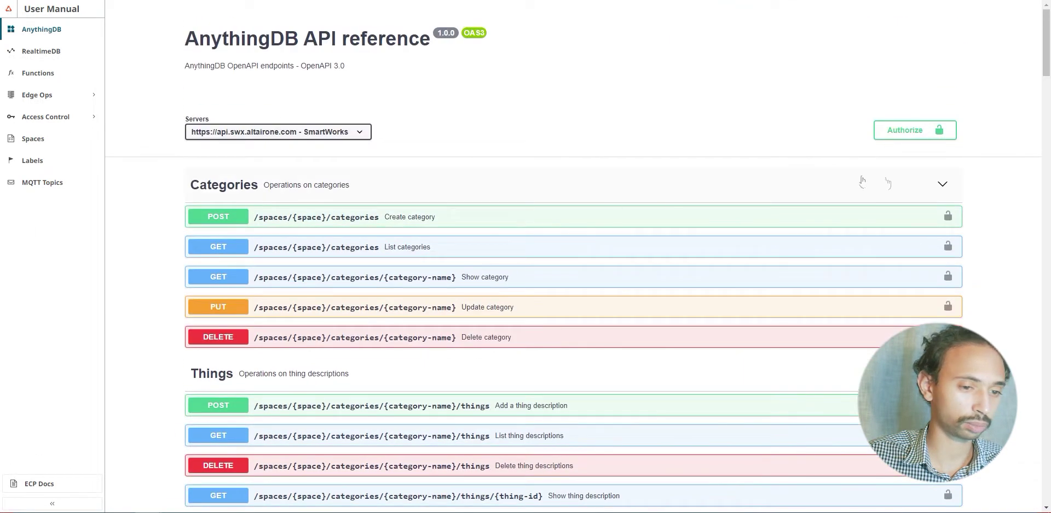
pyautogui.hotkey('ctrl', 'Tab')
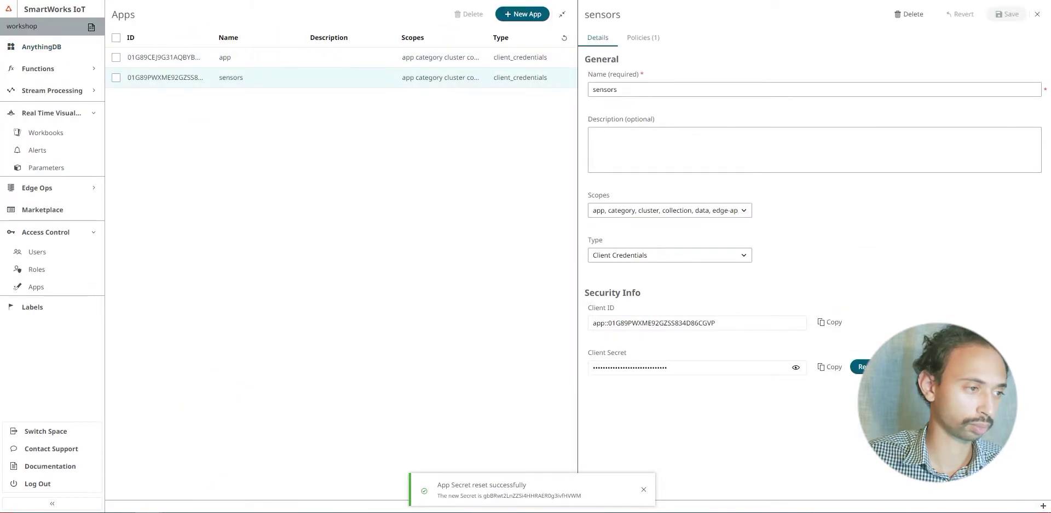
pyautogui.hotkey('ctrl', 'Tab')
pyautogui.hotkey('ctrl', 'v')
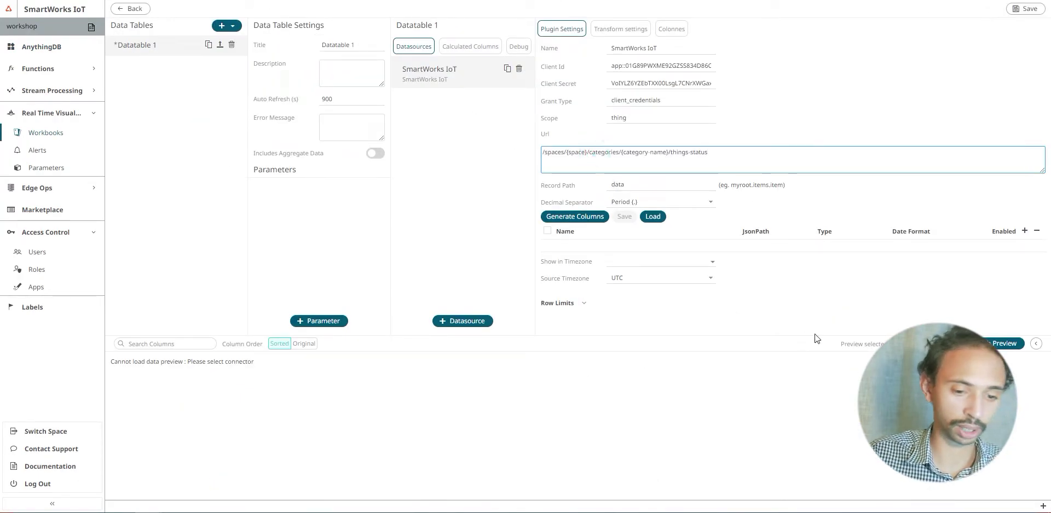
pyautogui.click(1043, 507)
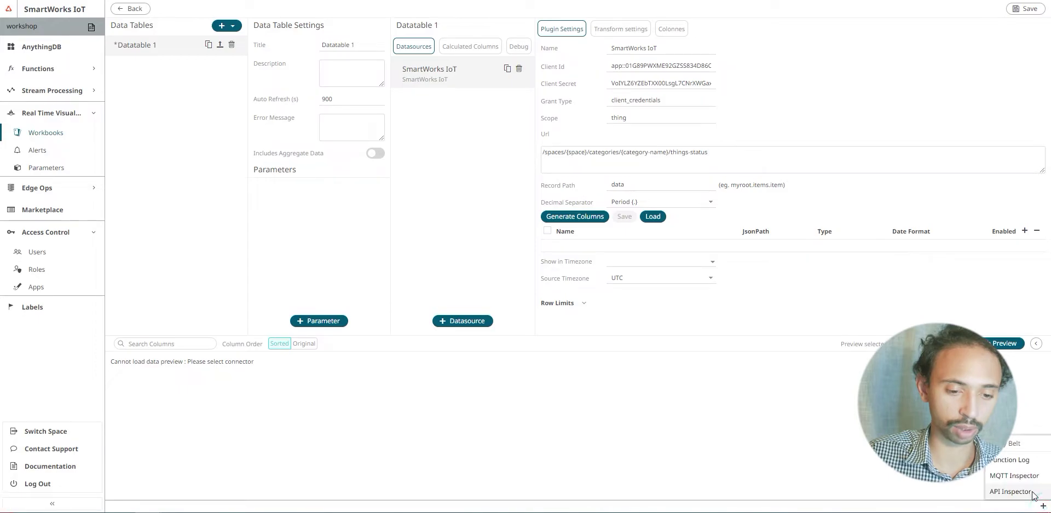
pyautogui.click(1015, 490)
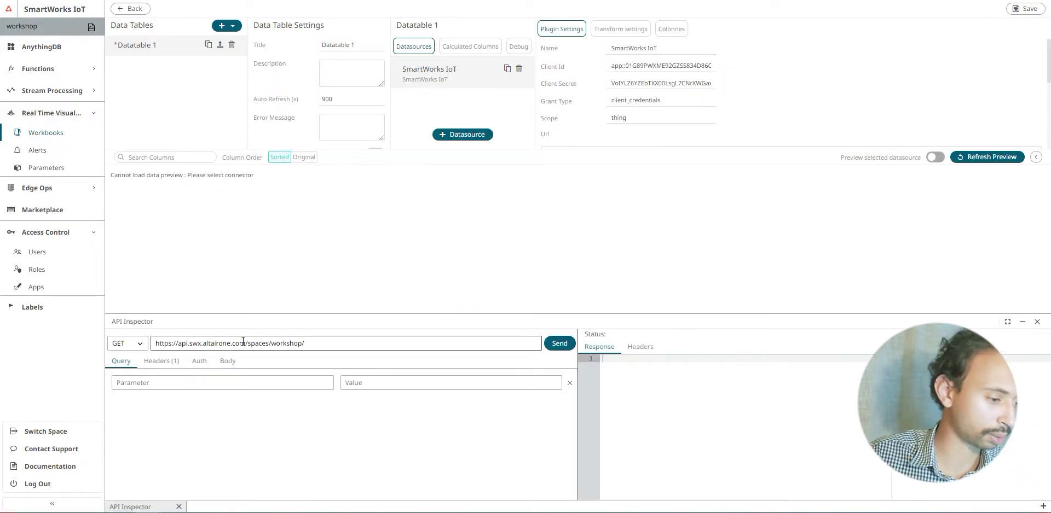
pyautogui.moveTo(156, 344); pyautogui.dragTo(247, 343)
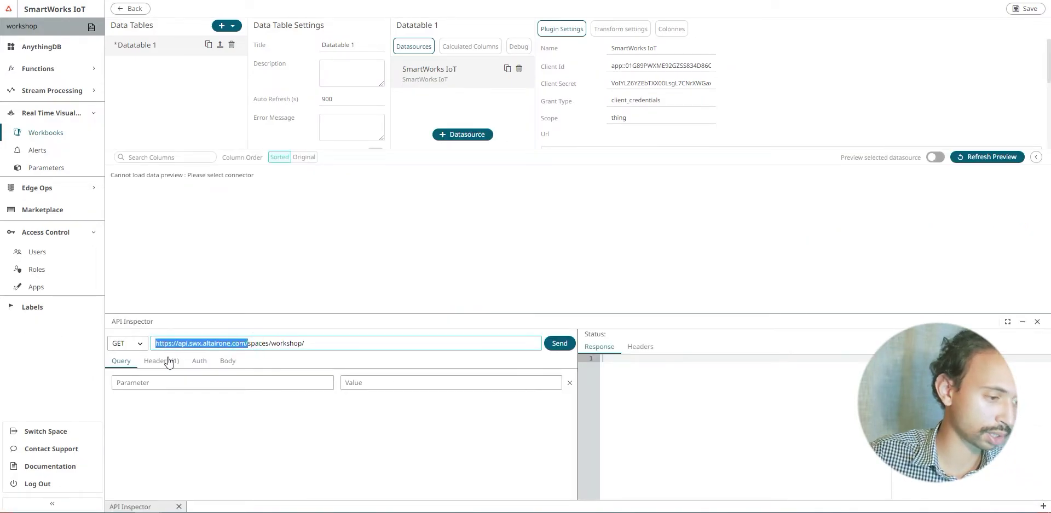
pyautogui.click(1037, 321)
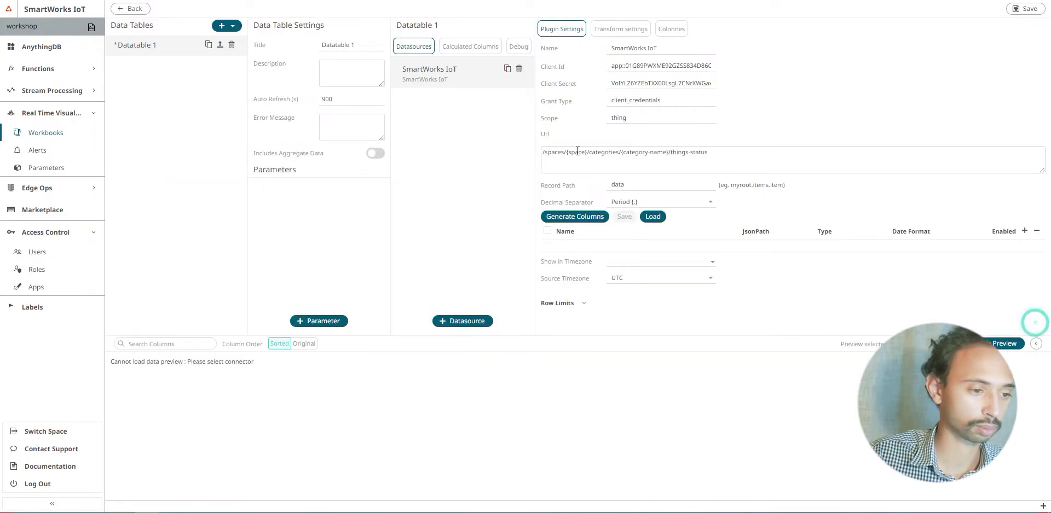
pyautogui.click(543, 154)
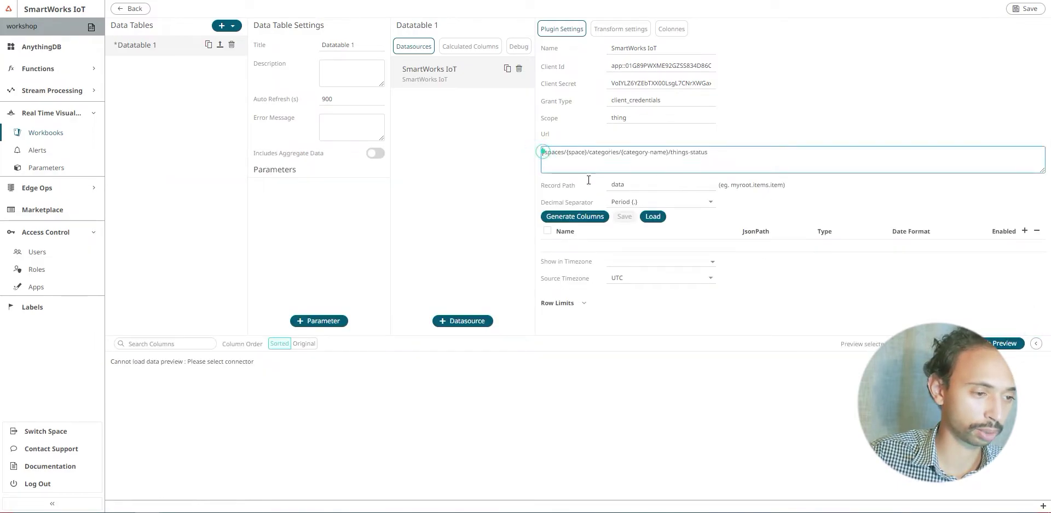
pyautogui.hotkey('ctrl', 'v')
pyautogui.press('BackSpace')
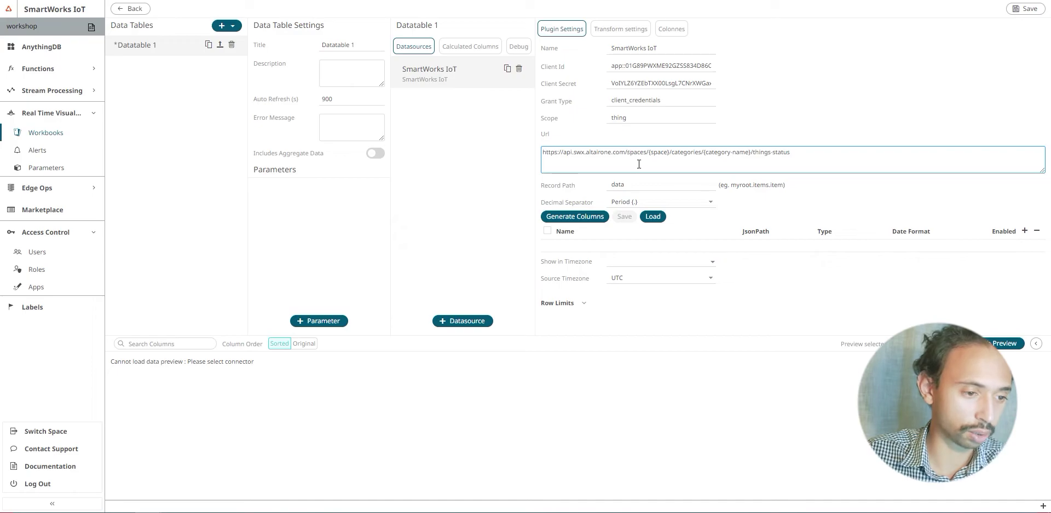
# Replace {space} with workshop and {category-name} with sensors in the Url
pyautogui.doubleClick(652, 154)
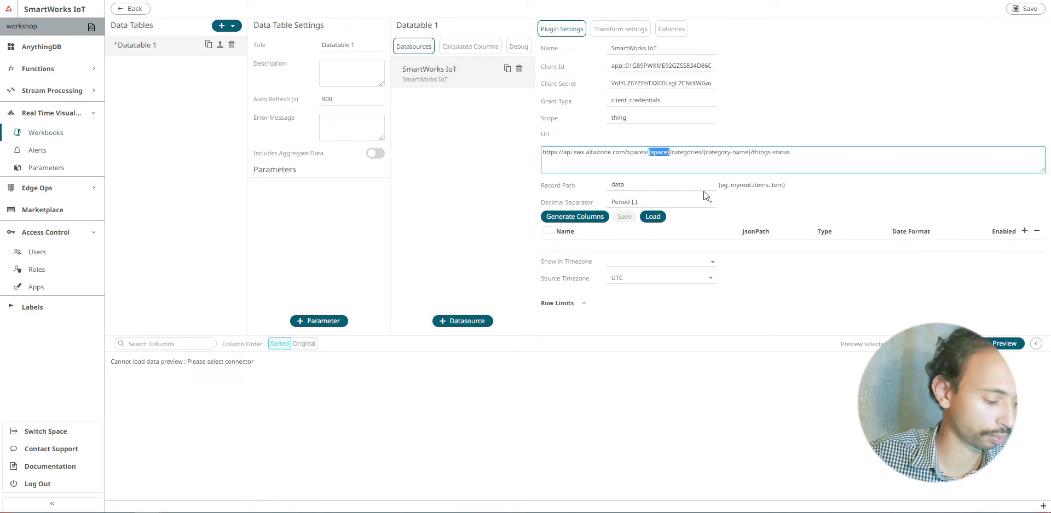
pyautogui.write('wor')
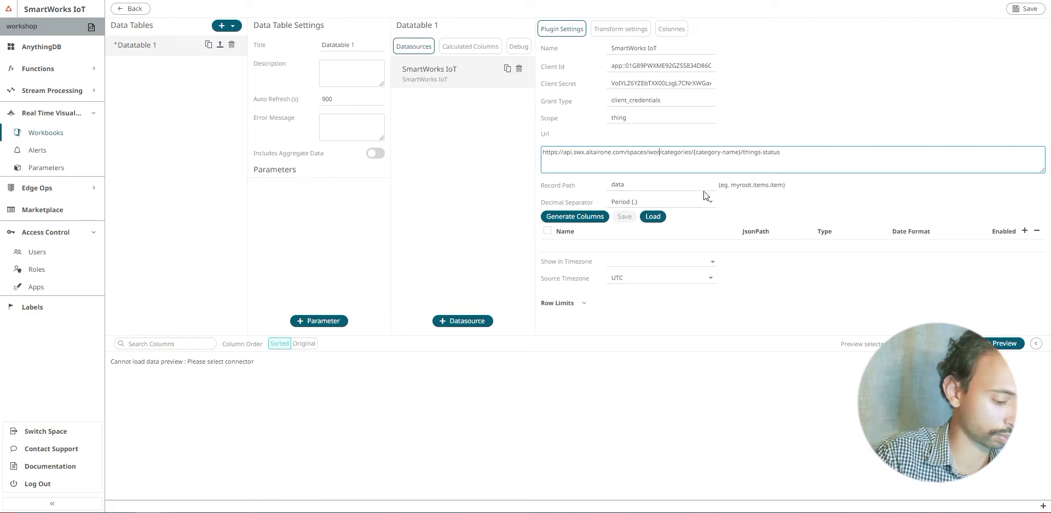
pyautogui.write('kshop')
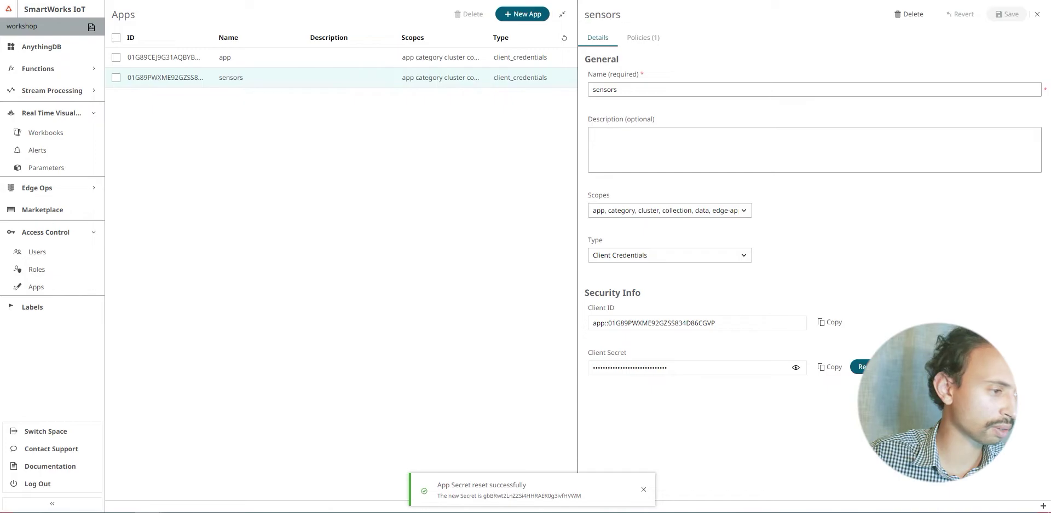
pyautogui.click(62, 46)
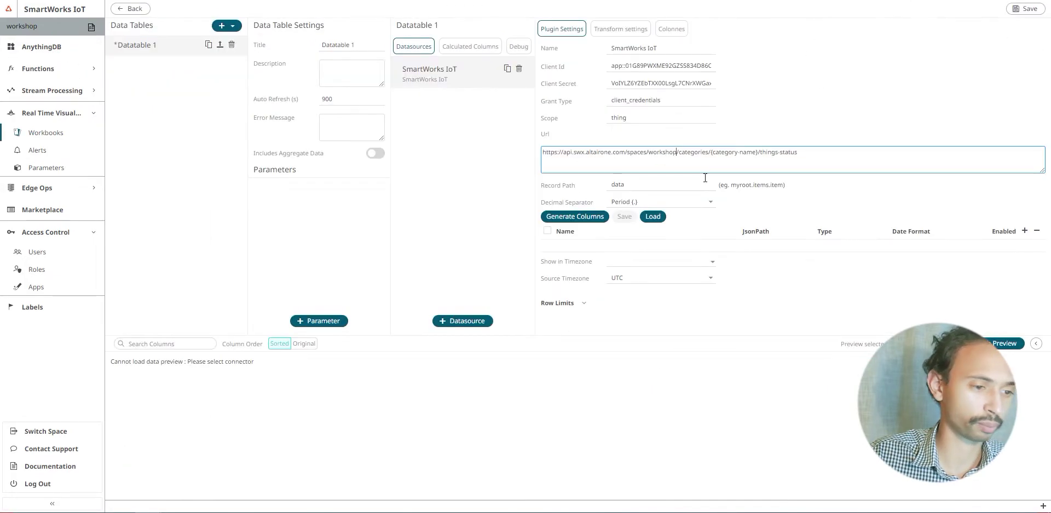
pyautogui.click(712, 152)
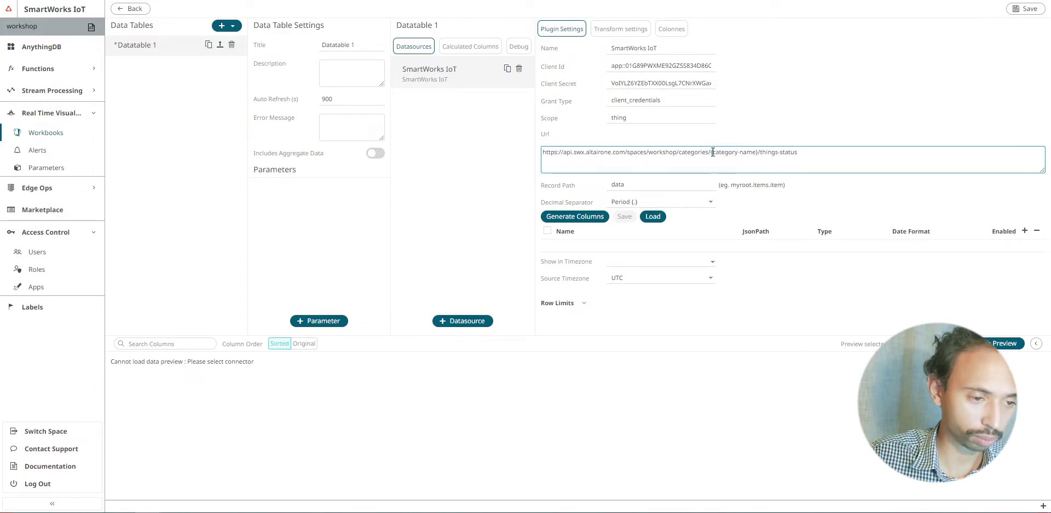
pyautogui.moveTo(713, 152); pyautogui.dragTo(751, 154)
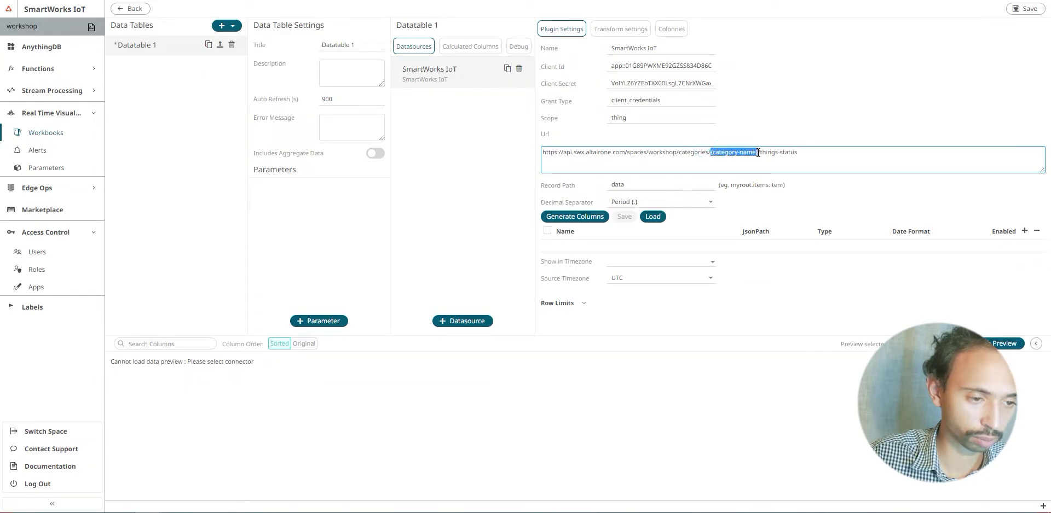
pyautogui.write('sensor')
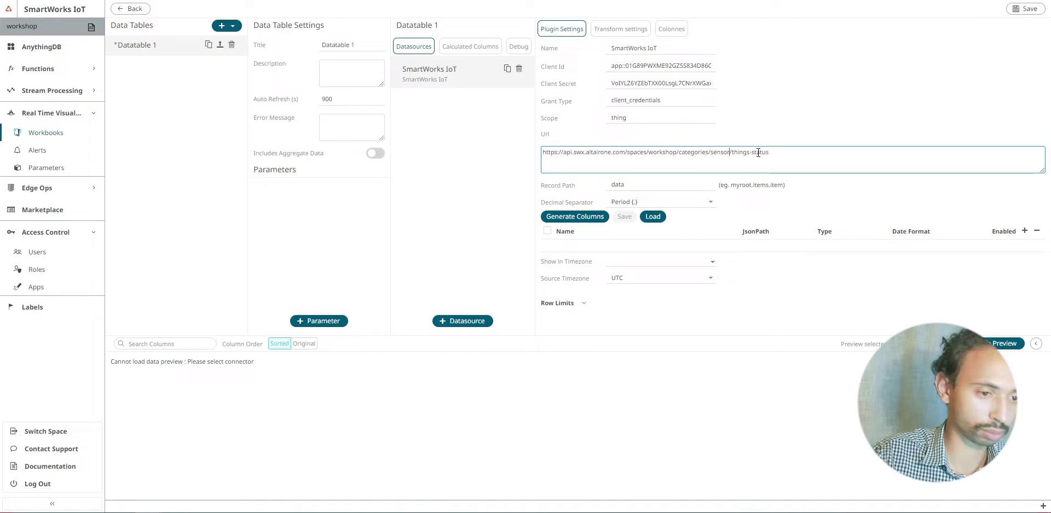
pyautogui.write('s')
# Generate columns, tick properties.temperature, preview both weather sensors' rows, and save
pyautogui.click(586, 218)
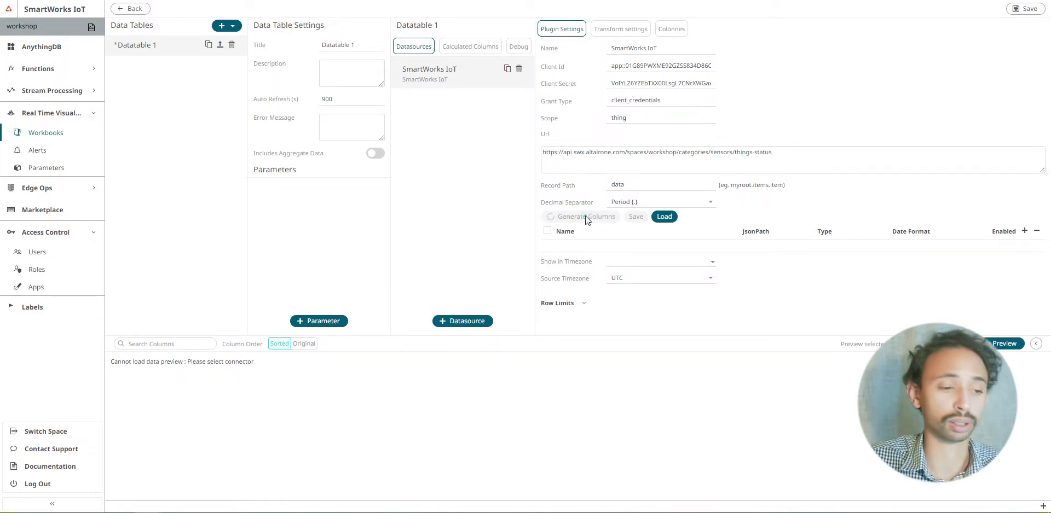
pyautogui.scroll(-1, 780, 183)
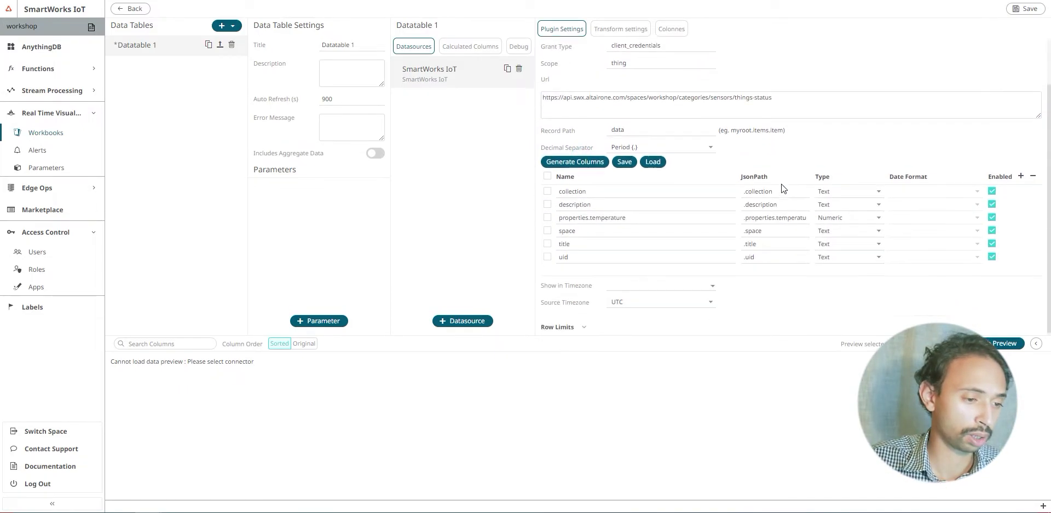
pyautogui.click(547, 215)
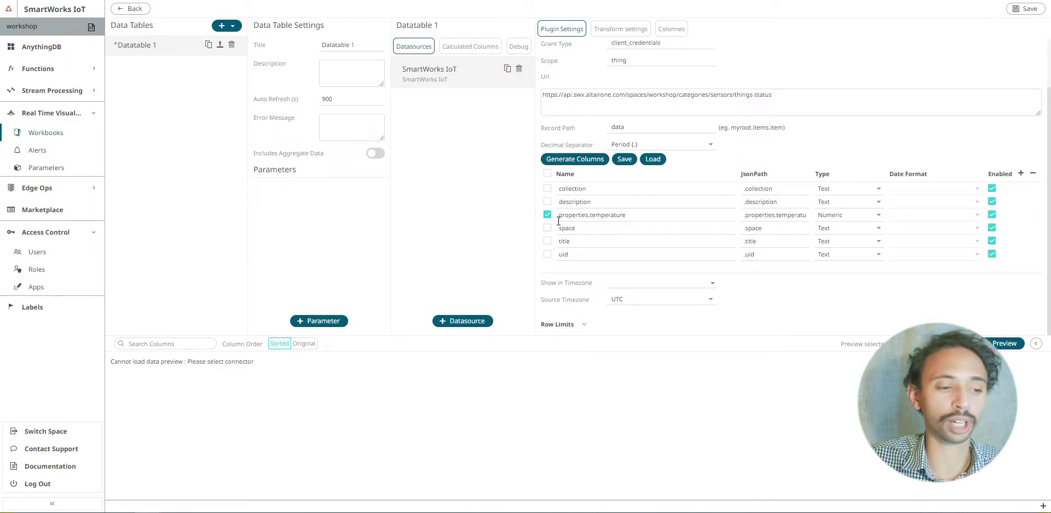
pyautogui.moveTo(558, 221); pyautogui.dragTo(609, 219)
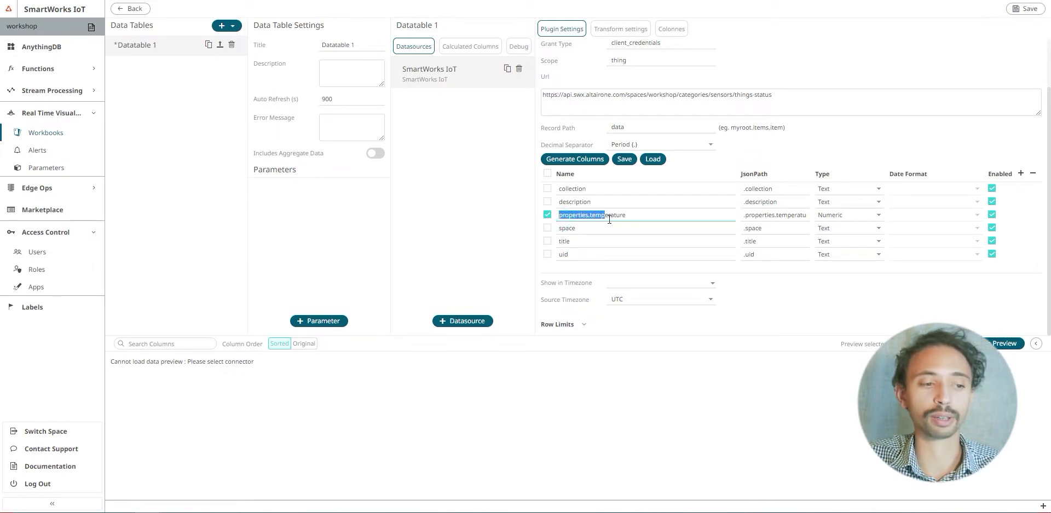
pyautogui.click(637, 218)
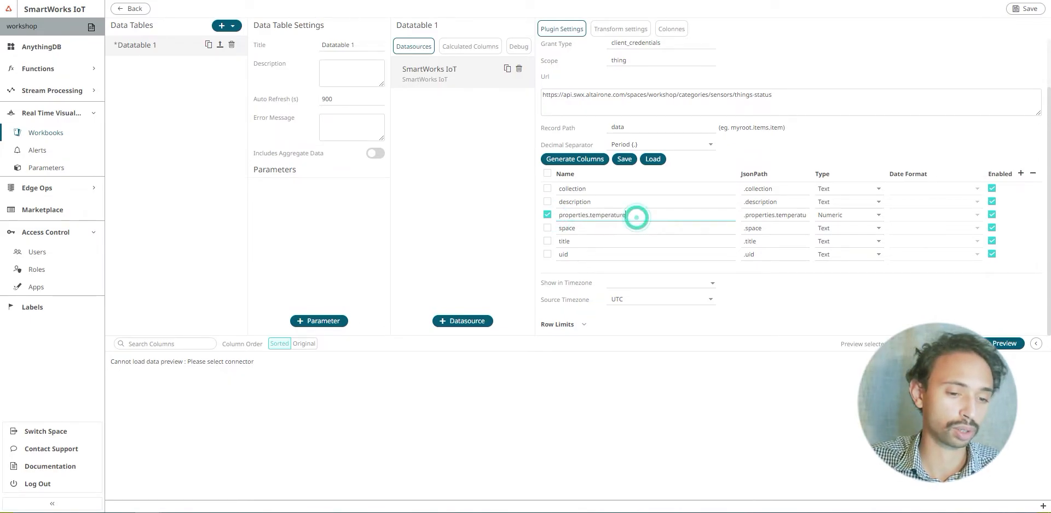
pyautogui.click(693, 427)
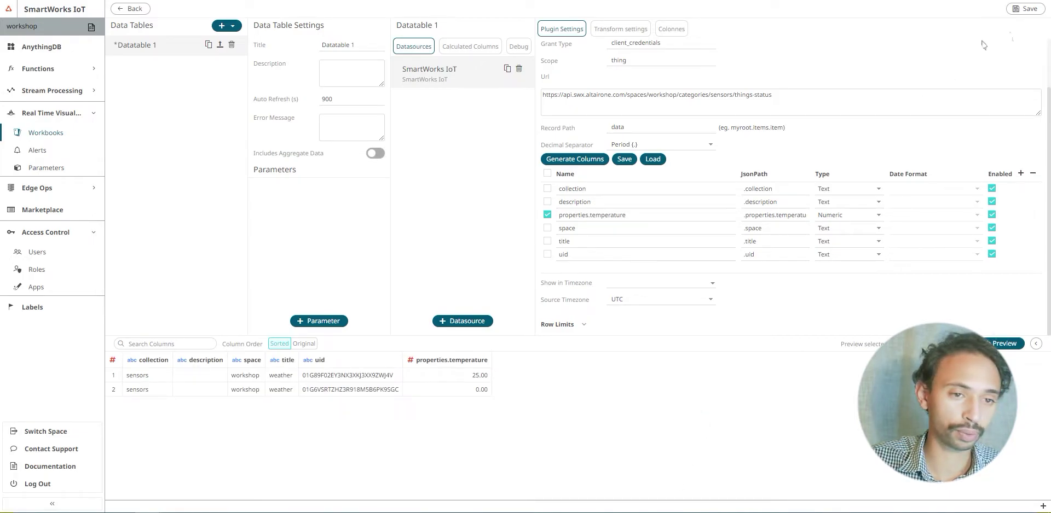
pyautogui.click(1025, 9)
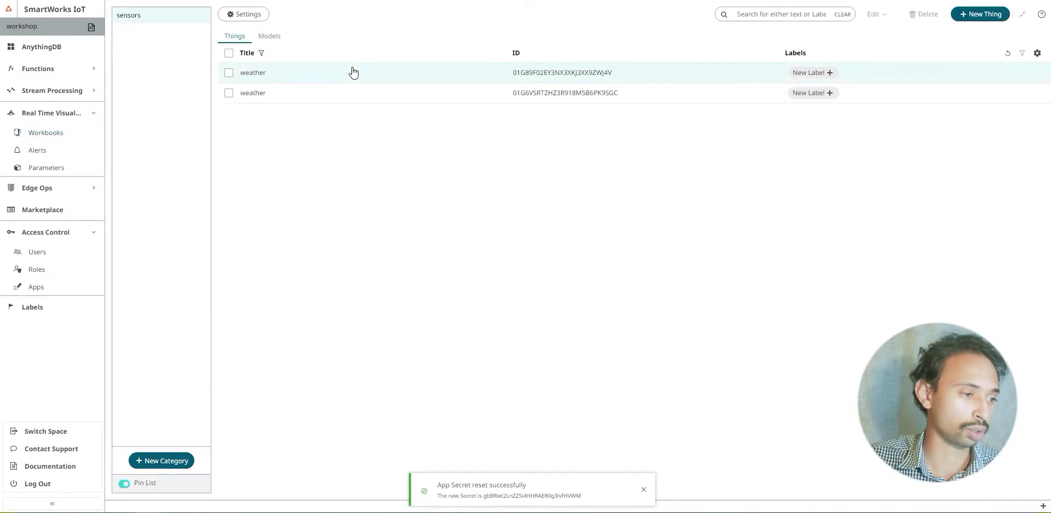
# Edit the first weather thing's temperature value and refresh the data table preview
pyautogui.click(352, 71)
pyautogui.scroll(-1, 823, 339)
pyautogui.click(886, 390)
pyautogui.write('12')
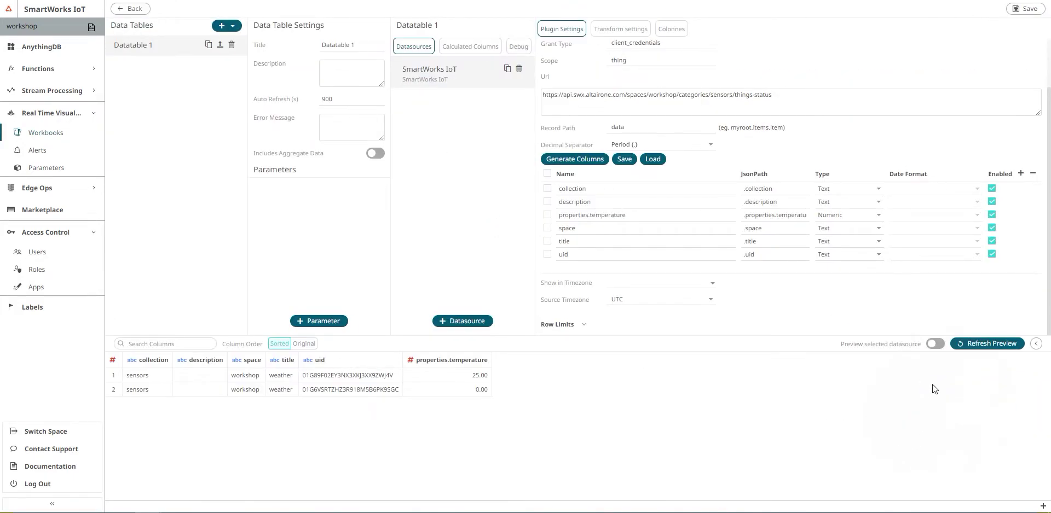
pyautogui.click(1003, 345)
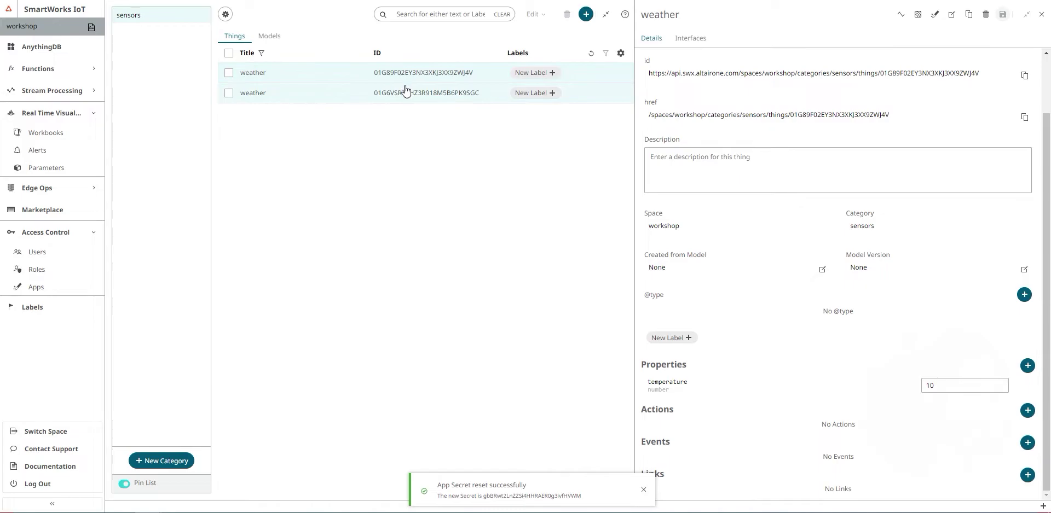
# Set the second weather thing's temperature to 5 and refresh the preview
pyautogui.click(405, 87)
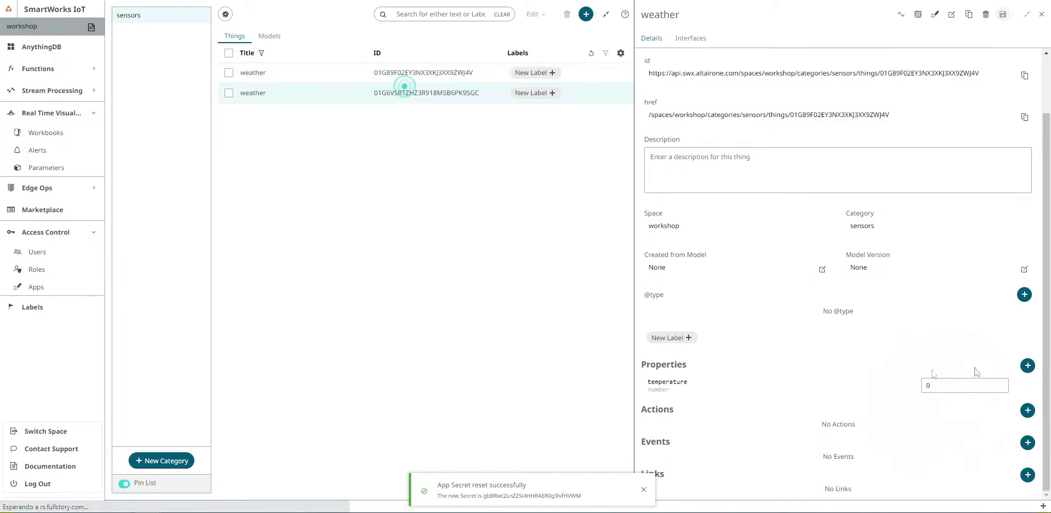
pyautogui.click(972, 384)
pyautogui.write('5')
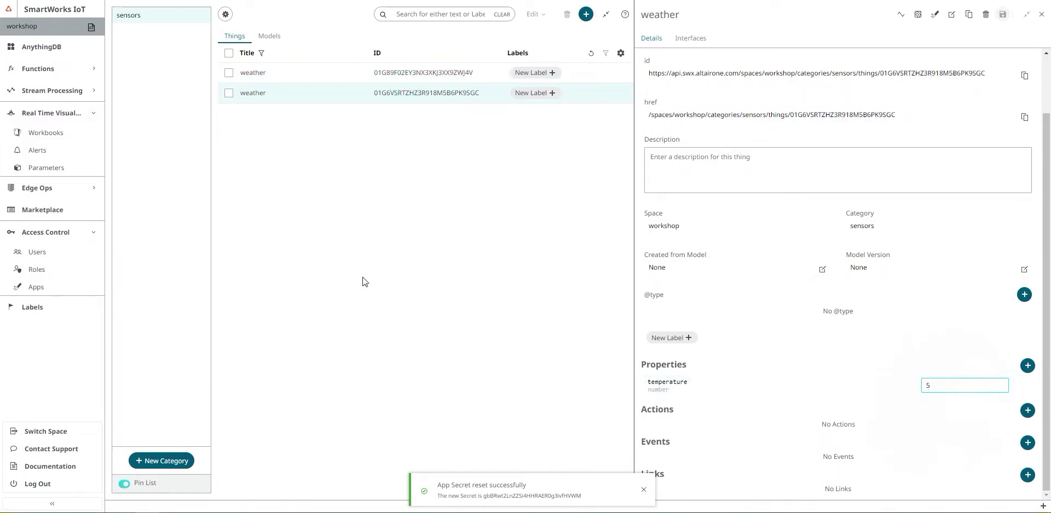
pyautogui.click(306, 250)
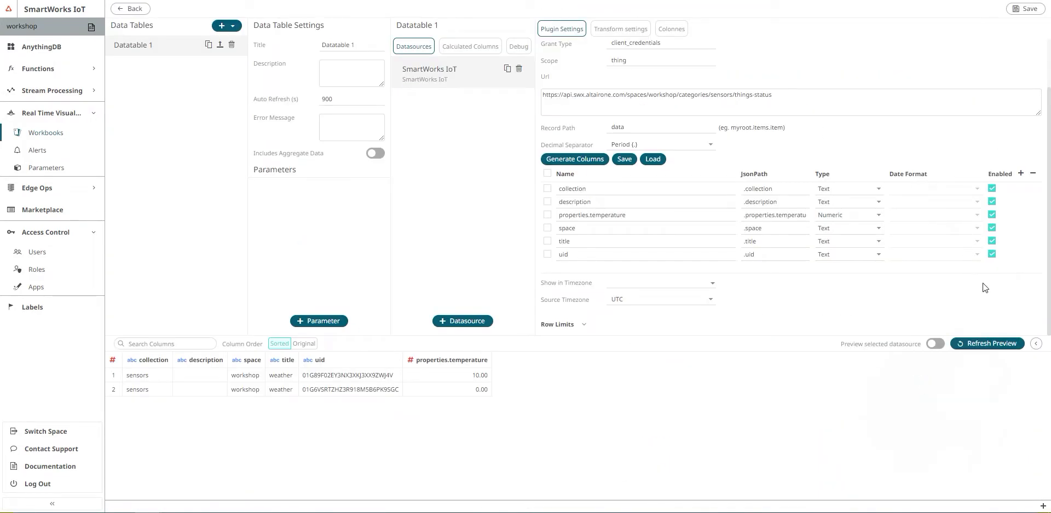
pyautogui.click(984, 346)
# Add a vertical bar chart to Dashboard1 with uid as items and properties.temperature as Y
pyautogui.click(1024, 9)
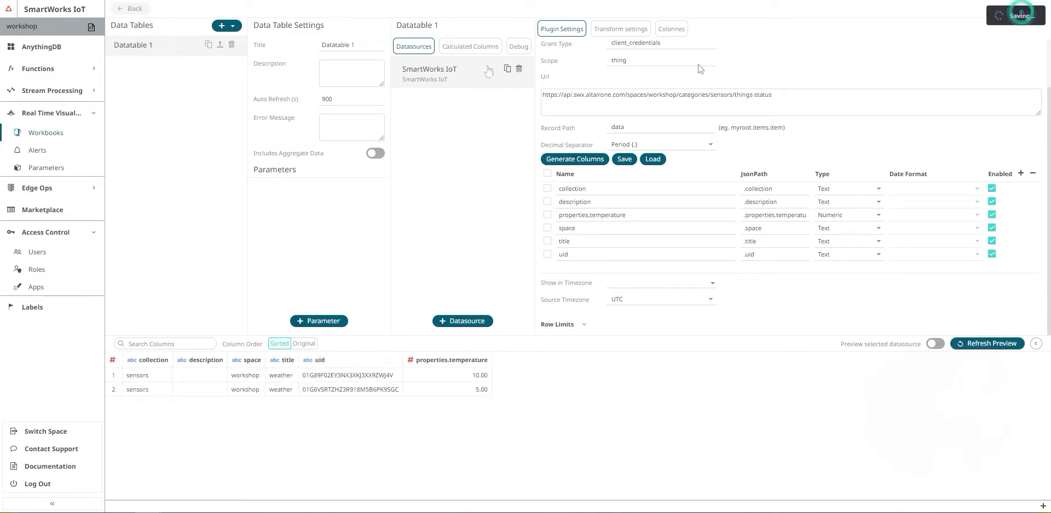
pyautogui.click(131, 10)
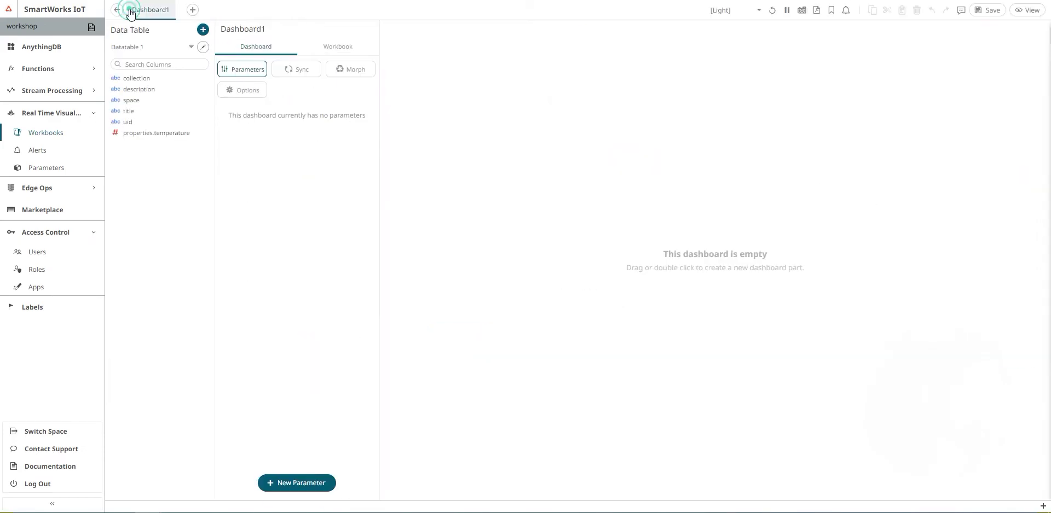
pyautogui.moveTo(510, 57); pyautogui.dragTo(959, 367)
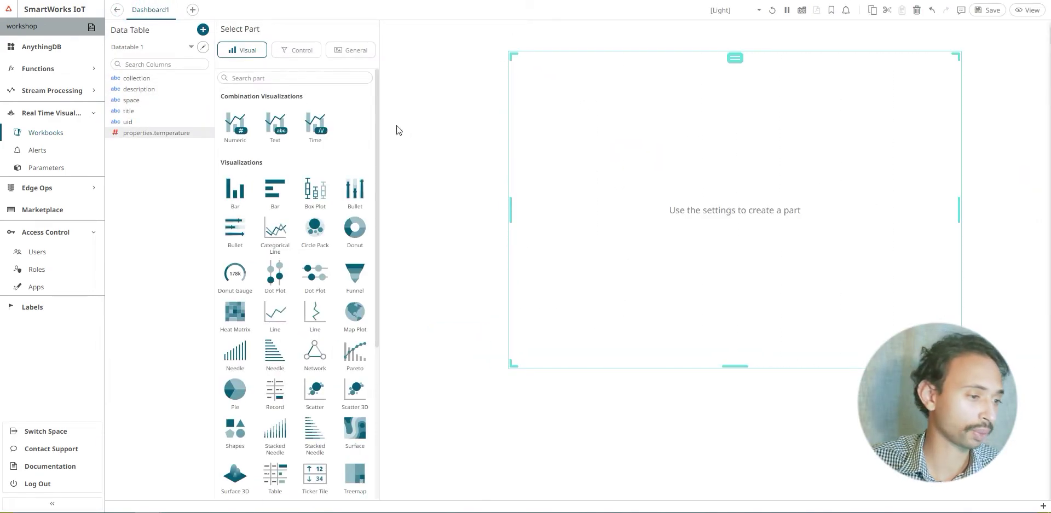
pyautogui.click(232, 194)
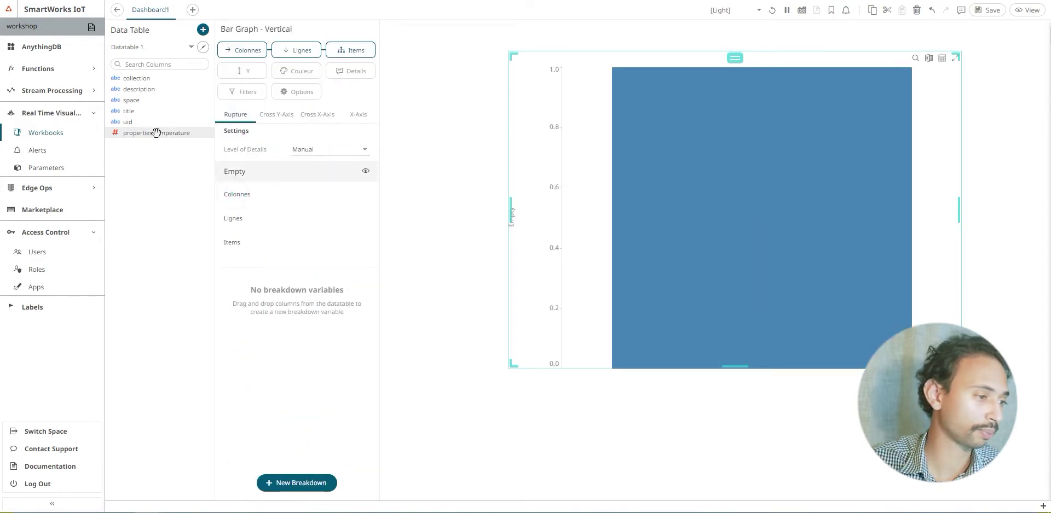
pyautogui.moveTo(127, 123); pyautogui.dragTo(346, 53)
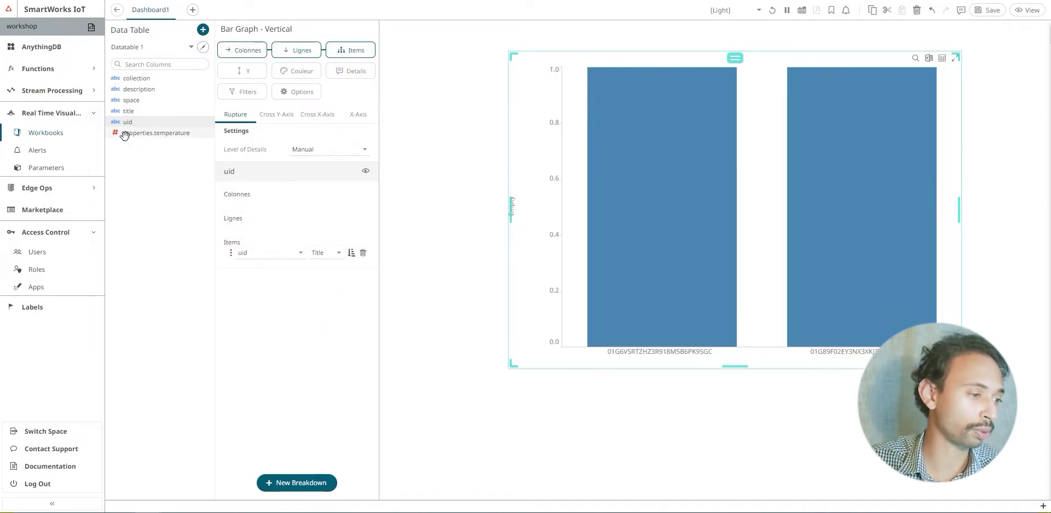
pyautogui.moveTo(122, 135); pyautogui.dragTo(258, 81)
# Save Dashboard1, check it in View mode, return to Edit, and add Datatable 2
pyautogui.click(690, 245)
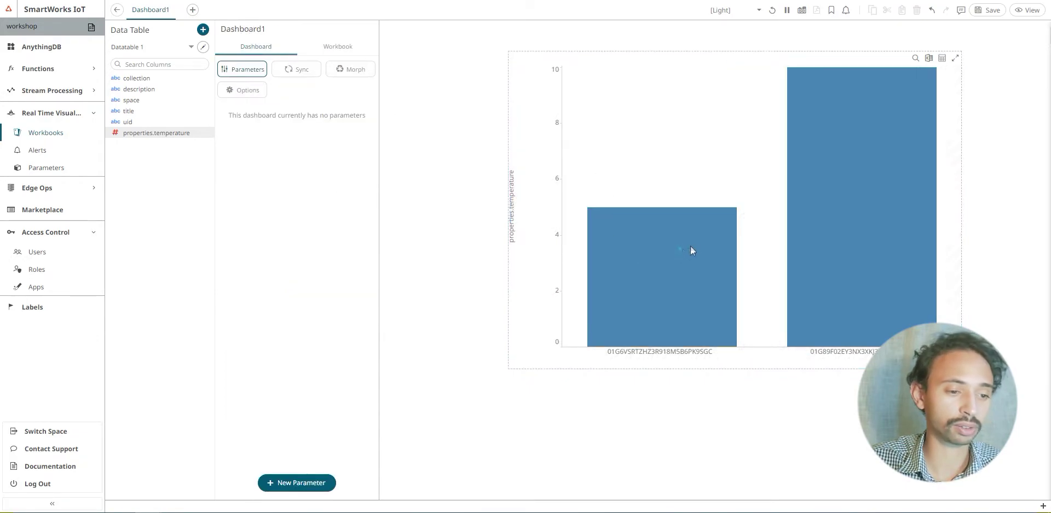
pyautogui.click(910, 166)
pyautogui.click(910, 165)
pyautogui.click(673, 288)
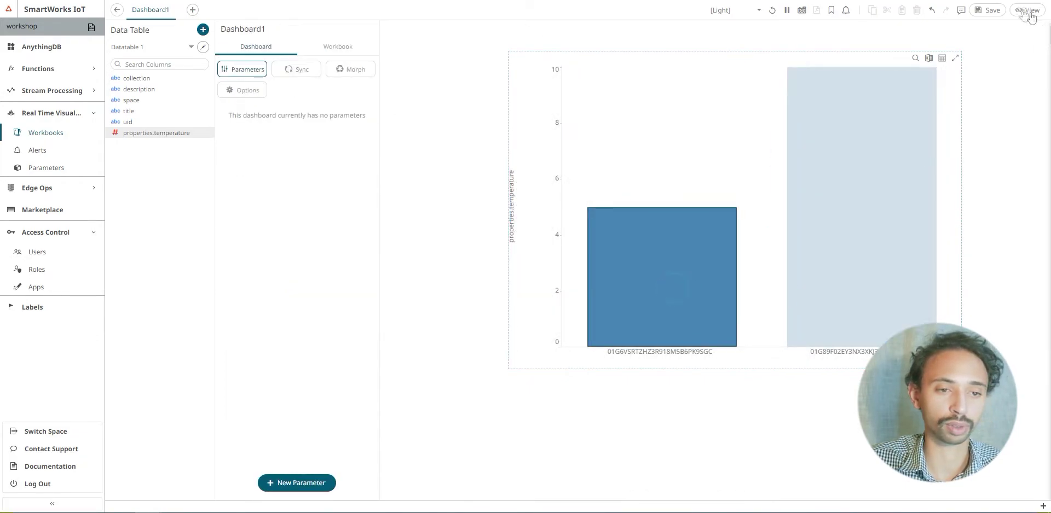
pyautogui.click(990, 10)
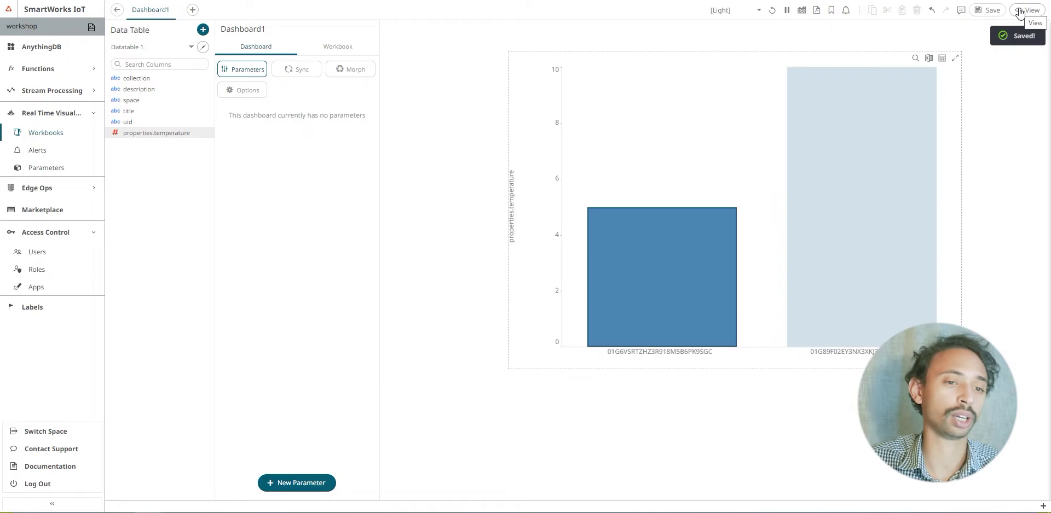
pyautogui.click(1019, 11)
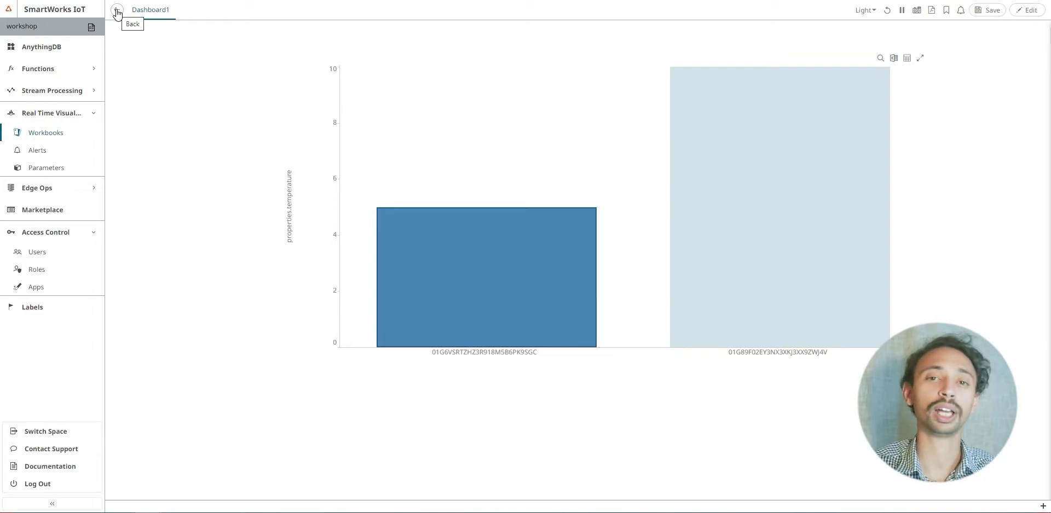
pyautogui.click(1014, 11)
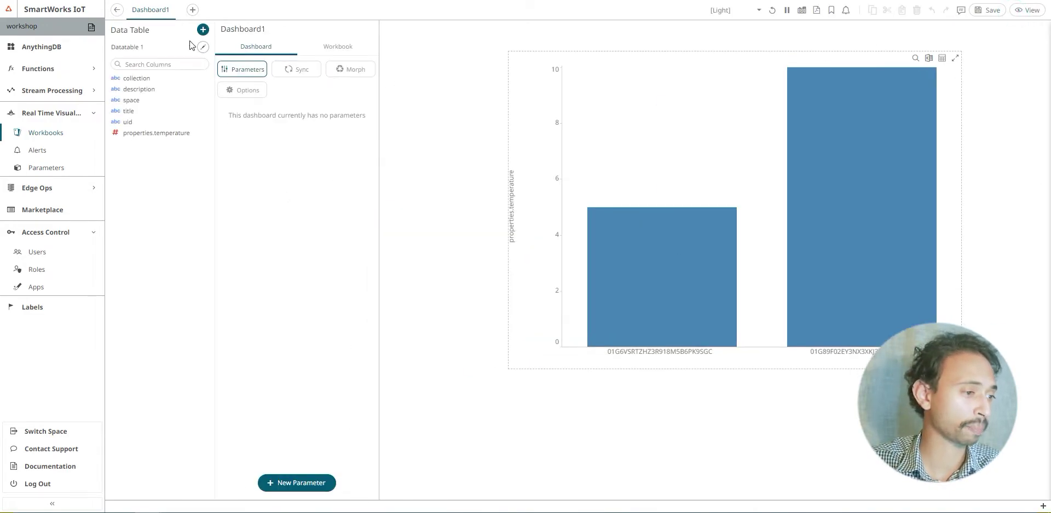
pyautogui.click(202, 30)
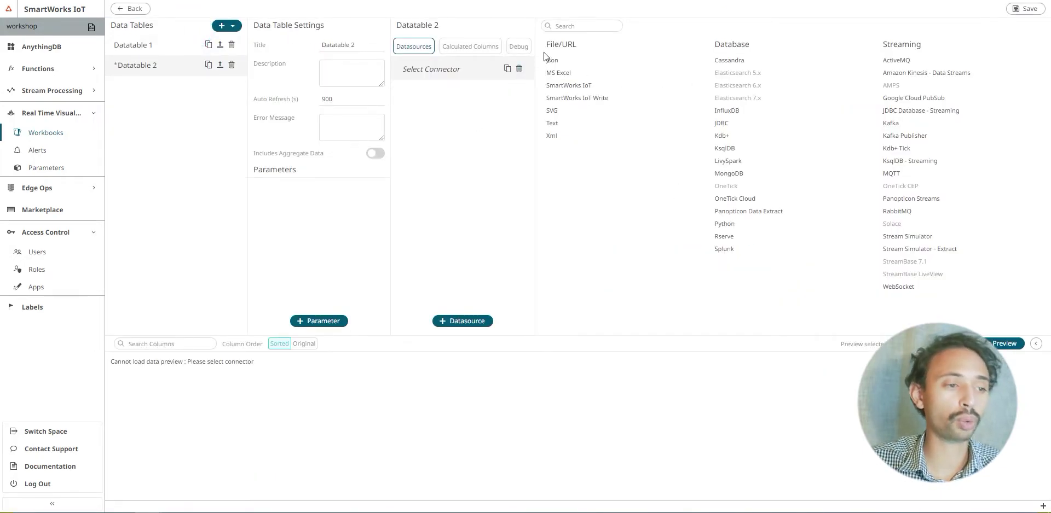
# Give Datatable 2 the SmartWorks IoT Write connector with Datatable 1's client ID
pyautogui.click(586, 99)
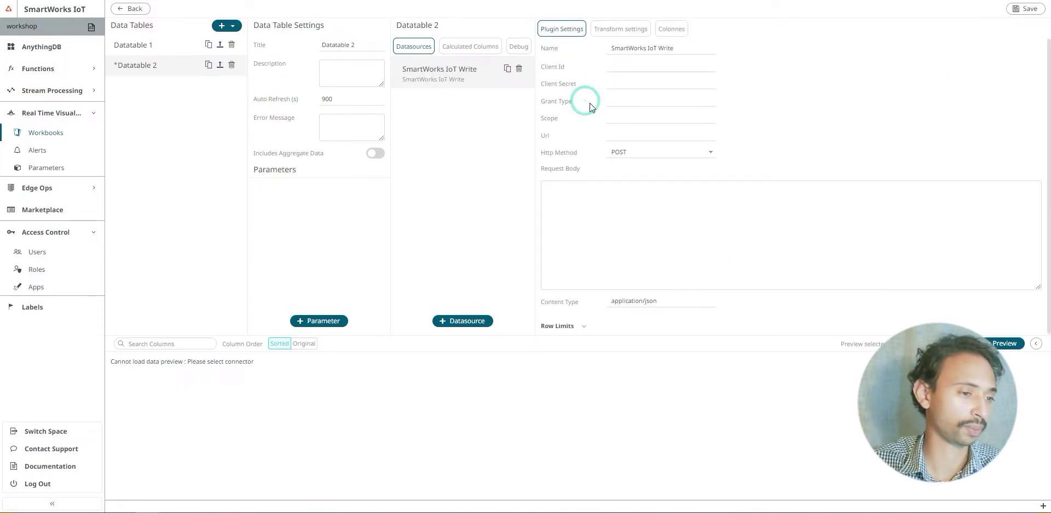
pyautogui.click(616, 66)
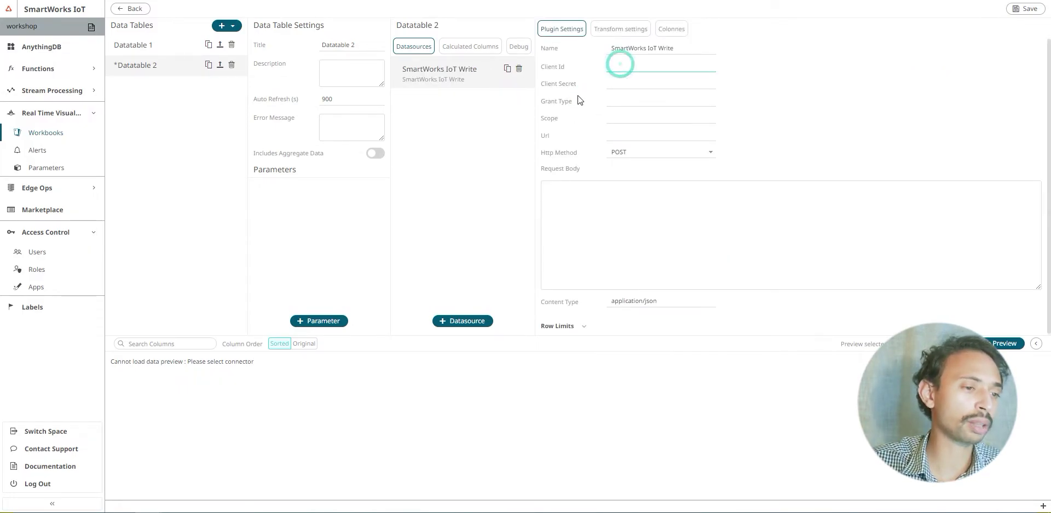
pyautogui.click(157, 45)
pyautogui.tripleClick(636, 66)
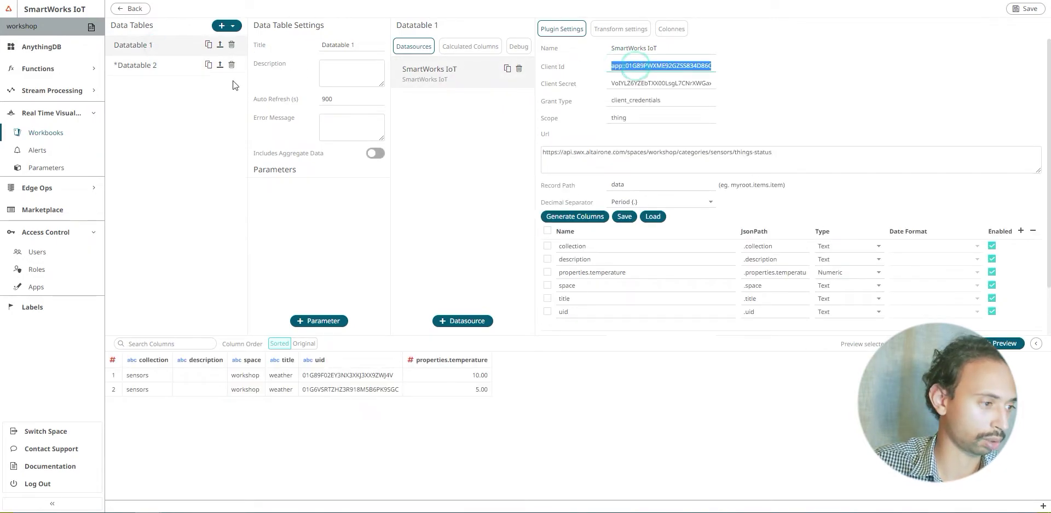
pyautogui.click(175, 70)
pyautogui.click(642, 66)
pyautogui.hotkey('ctrl', 'v')
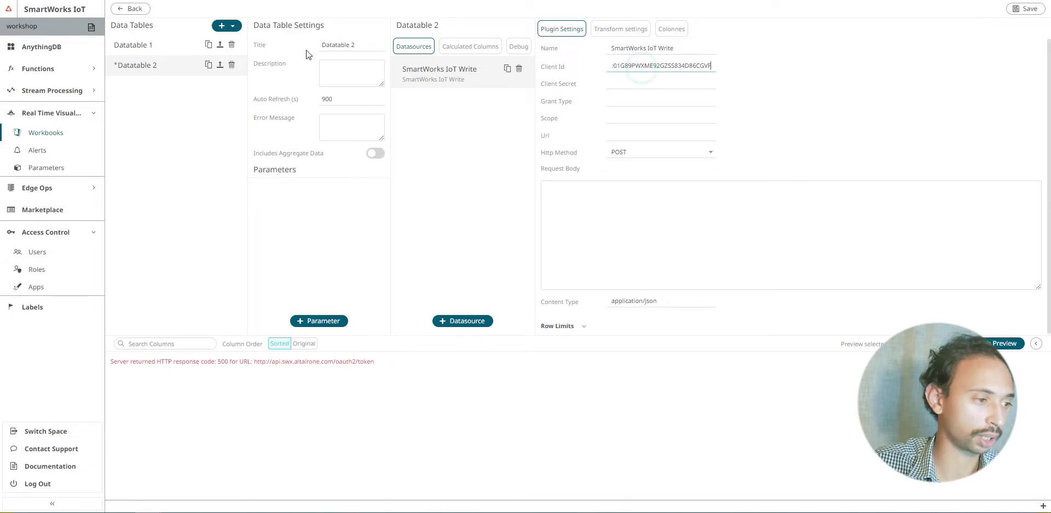
# Copy Datatable 1's client secret and the client_credentials grant type into Datatable 2
pyautogui.click(145, 45)
pyautogui.tripleClick(649, 84)
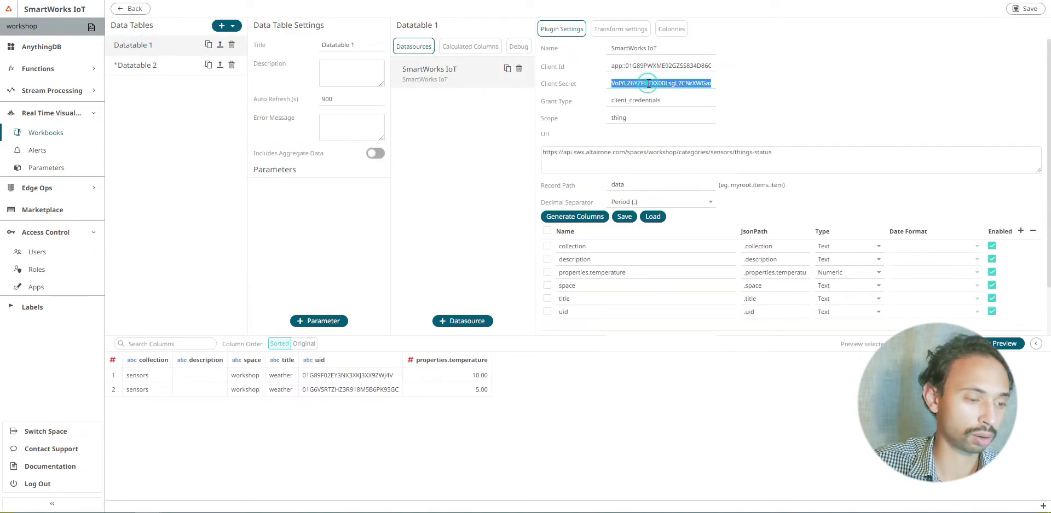
pyautogui.click(159, 65)
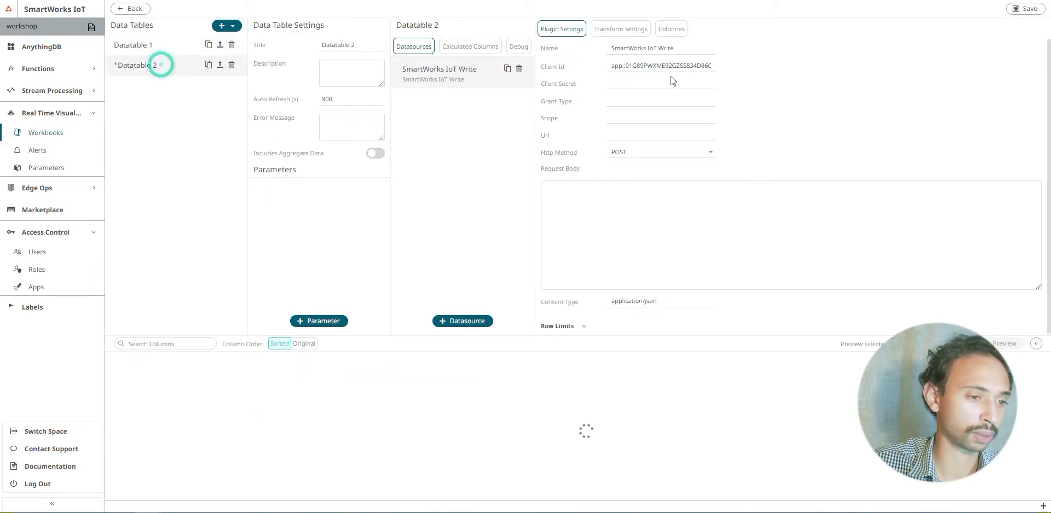
pyautogui.click(670, 82)
pyautogui.hotkey('ctrl', 'v')
pyautogui.click(181, 44)
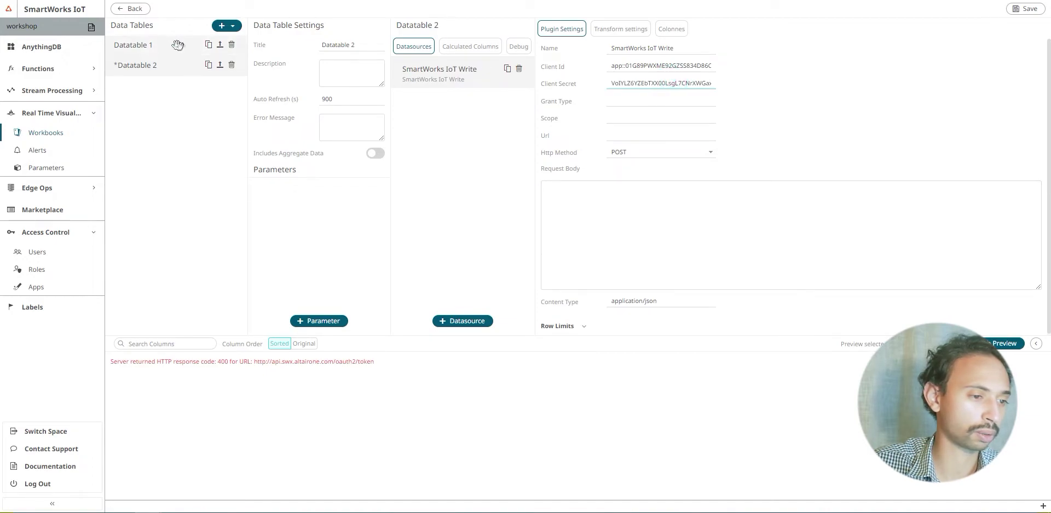
pyautogui.tripleClick(650, 99)
pyautogui.hotkey('ctrl', 'c')
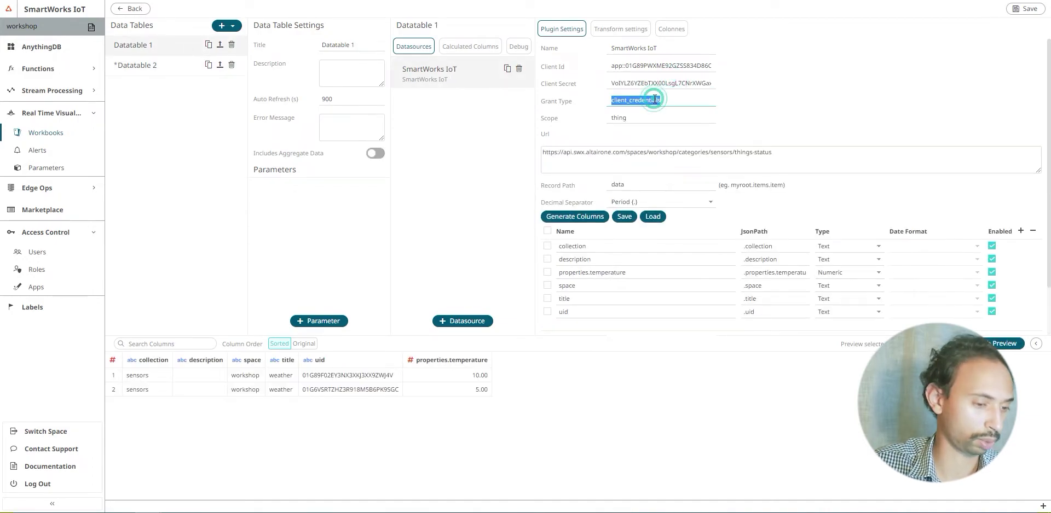
pyautogui.click(157, 65)
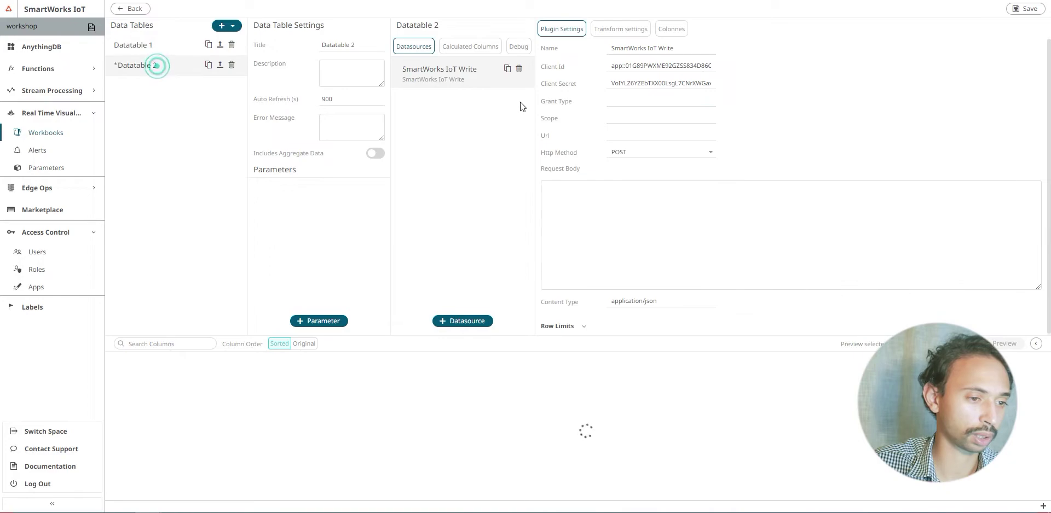
pyautogui.click(614, 101)
pyautogui.hotkey('ctrl', 'v')
# Set Datatable 2's scope to 'thing' from Datatable 1, then go to the API documentation
pyautogui.click(156, 44)
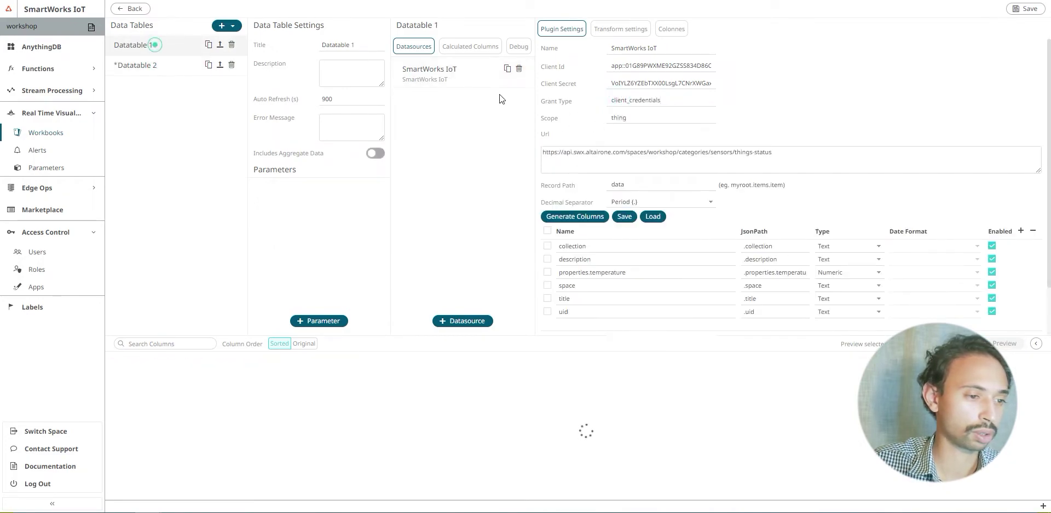
pyautogui.doubleClick(617, 117)
pyautogui.hotkey('ctrl', 'c')
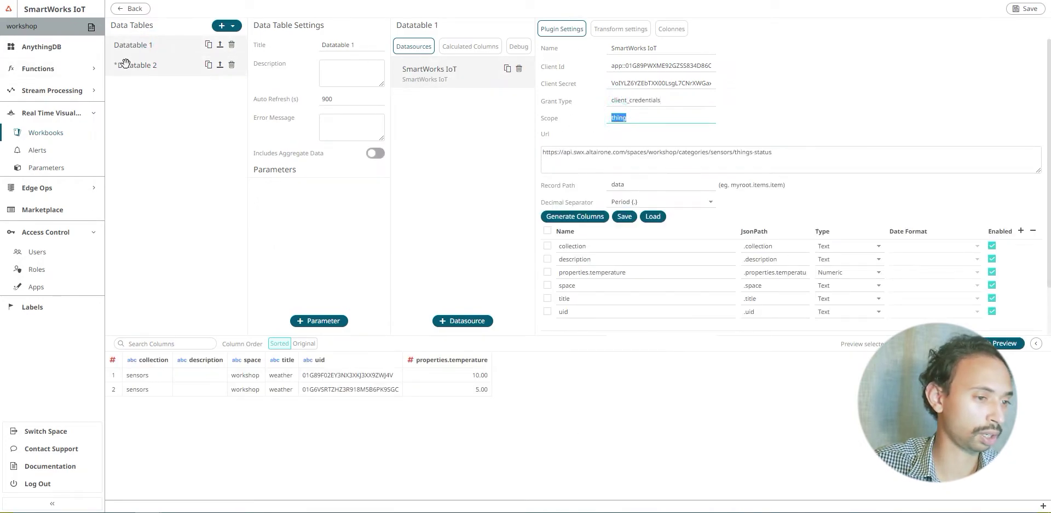
pyautogui.click(128, 65)
pyautogui.click(627, 118)
pyautogui.hotkey('ctrl', 'v')
pyautogui.press('Tab')
pyautogui.press('Tab')
pyautogui.press('Tab')
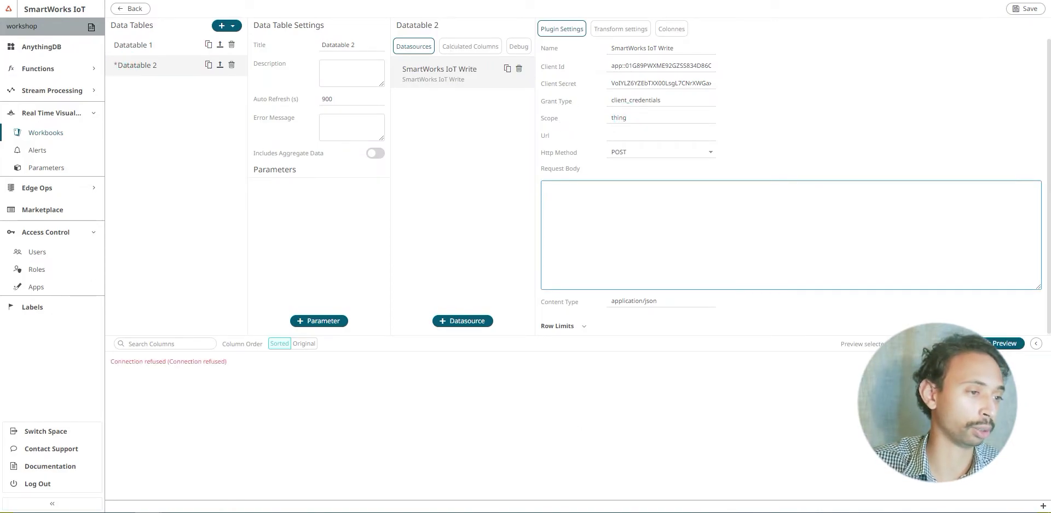
pyautogui.hotkey('ctrl', 'Tab')
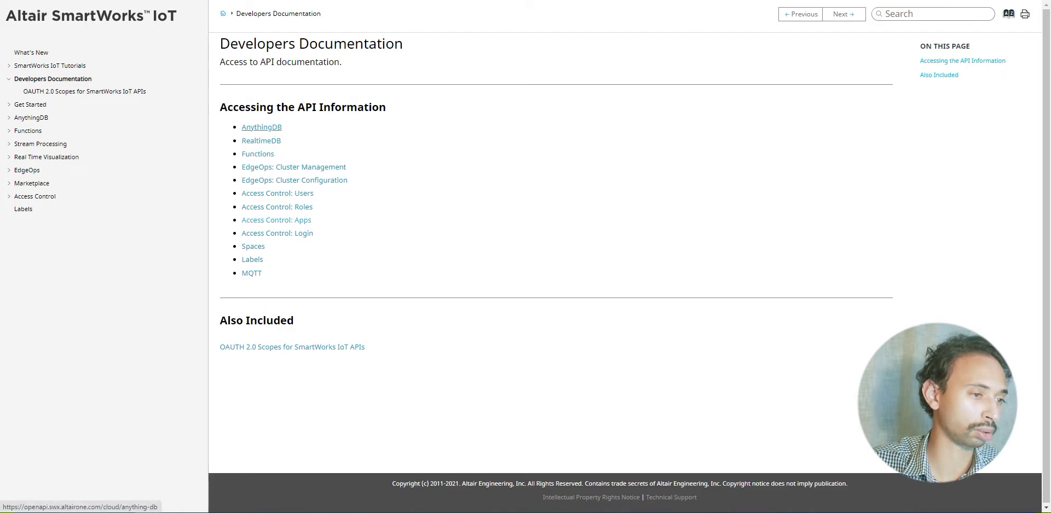
# In the AnythingDB reference, expand PUT Update property and select its /properties/{property} path
pyautogui.click(275, 129)
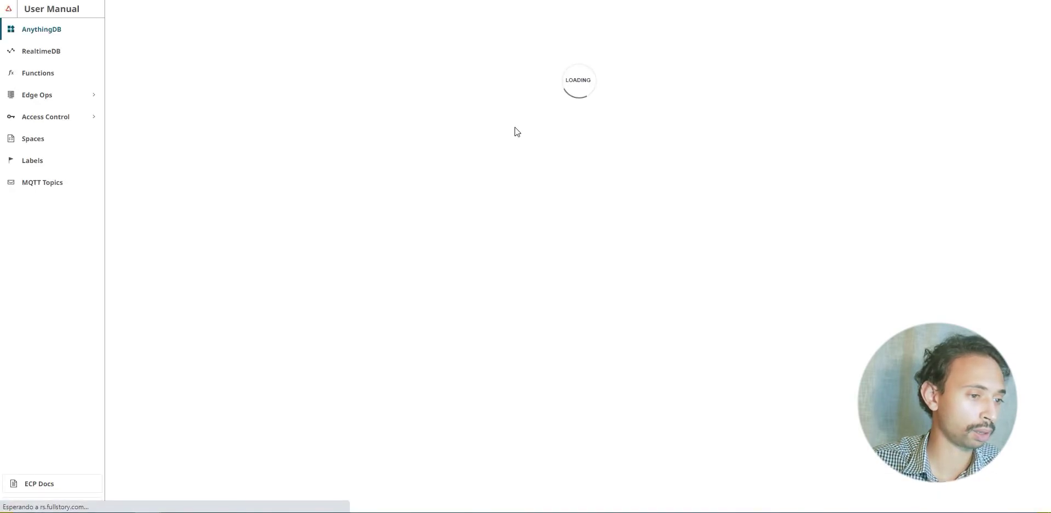
pyautogui.scroll(-6, 610, 194)
pyautogui.scroll(-5, 616, 185)
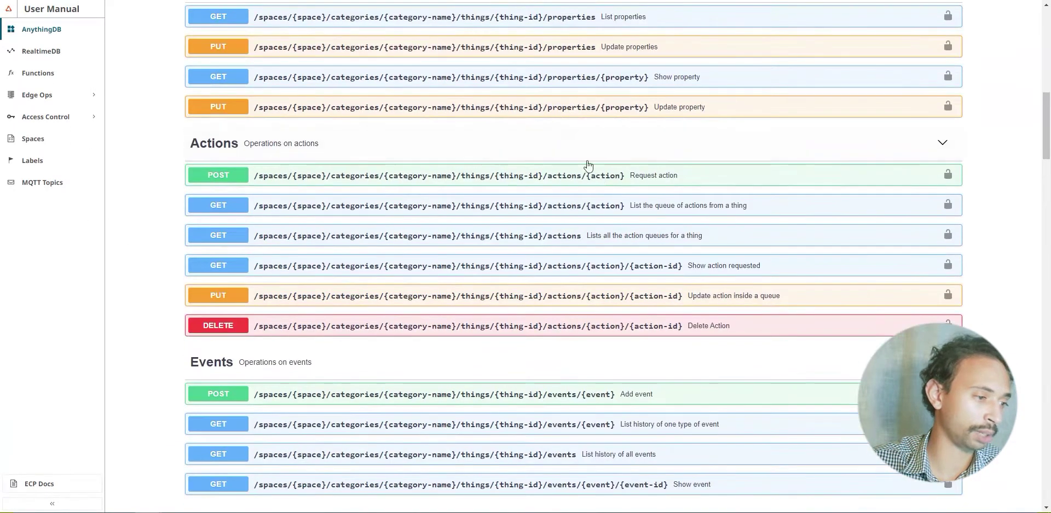
pyautogui.scroll(2, 304, 139)
pyautogui.click(262, 239)
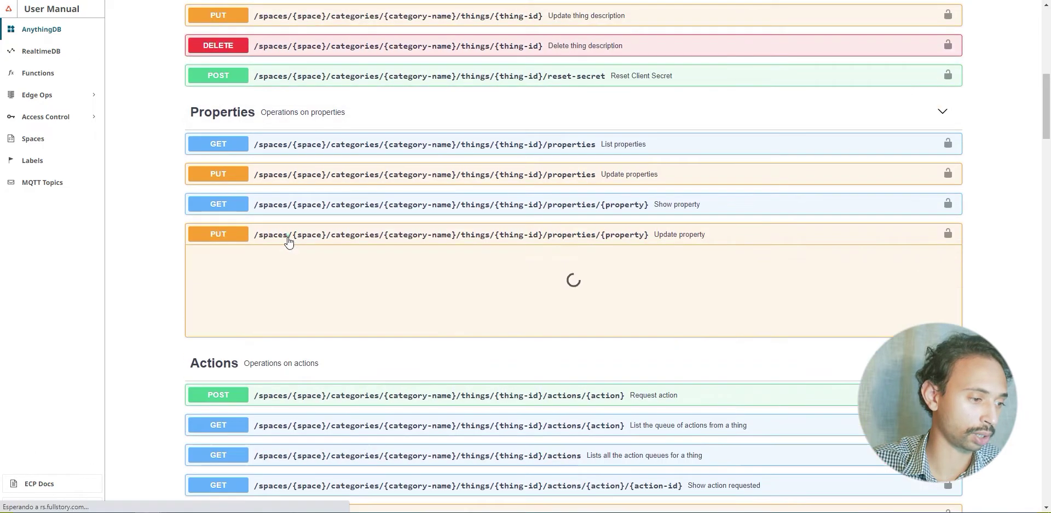
pyautogui.click(261, 235)
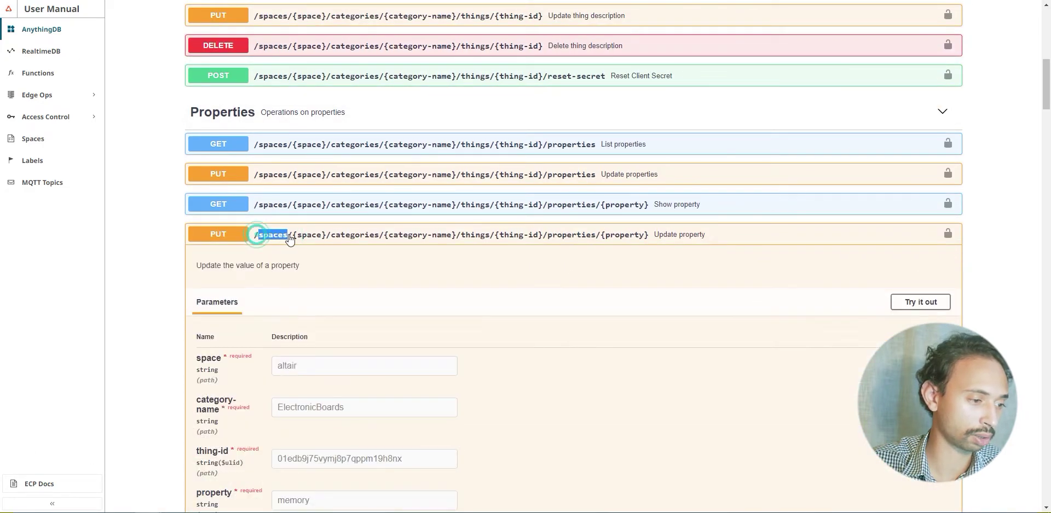
pyautogui.click(264, 233)
pyautogui.moveTo(256, 234); pyautogui.dragTo(650, 246)
# Paste the endpoint path into the request body and prefix it with the API Inspector's base address
pyautogui.hotkey('ctrl', 'Tab')
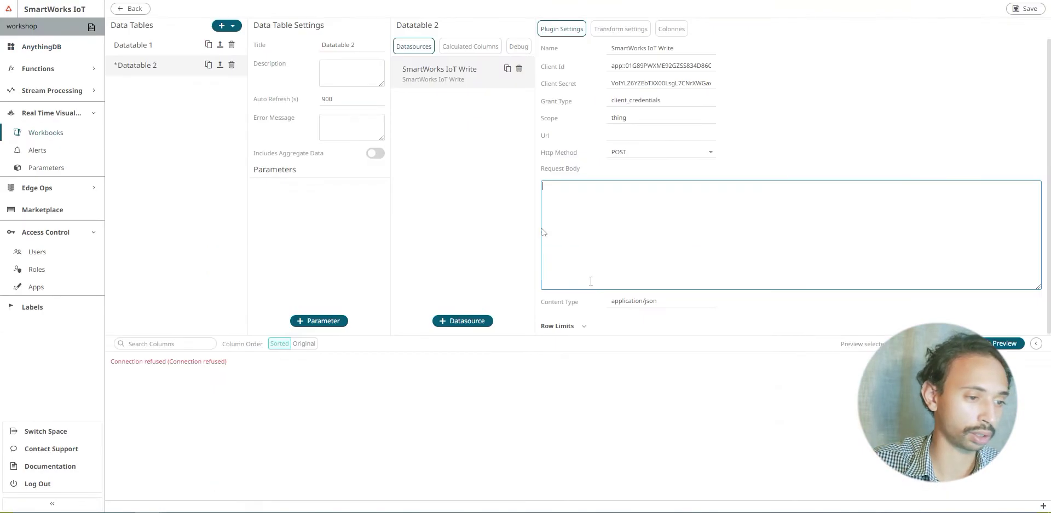
pyautogui.write('/spaces/{space}/categories/{category-name}/things/{thing-id}/properties/{property}')
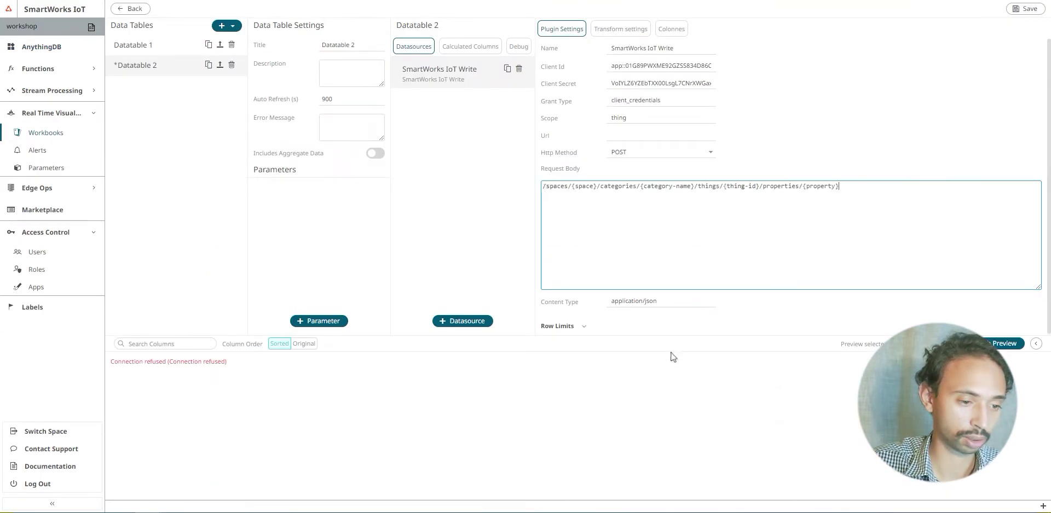
pyautogui.click(1043, 507)
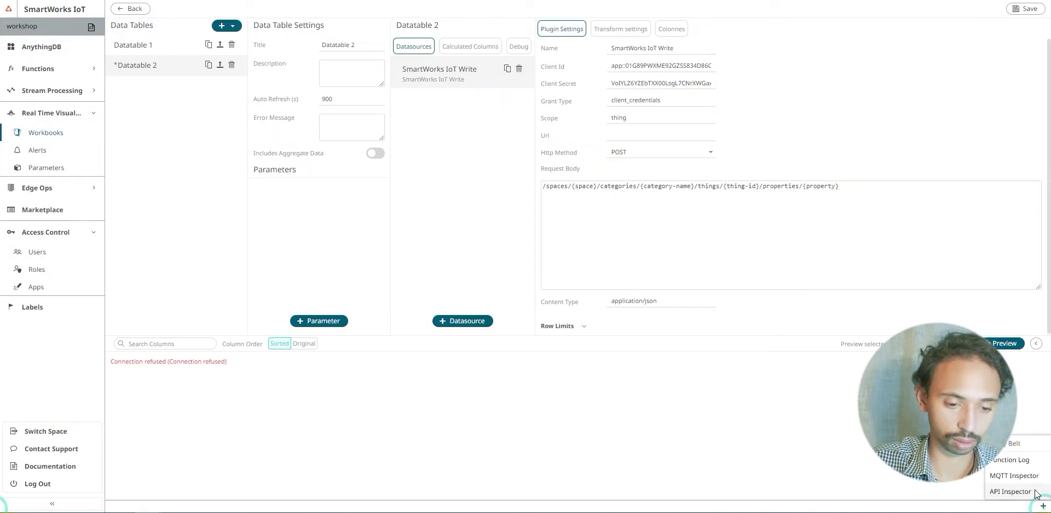
pyautogui.click(1034, 492)
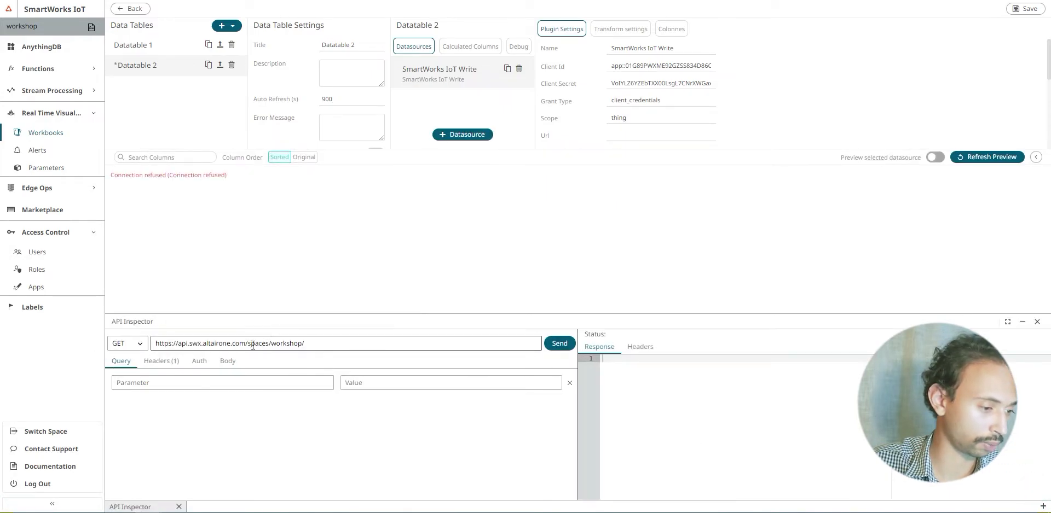
pyautogui.moveTo(247, 345); pyautogui.dragTo(165, 347)
pyautogui.hotkey('ctrl', 'c')
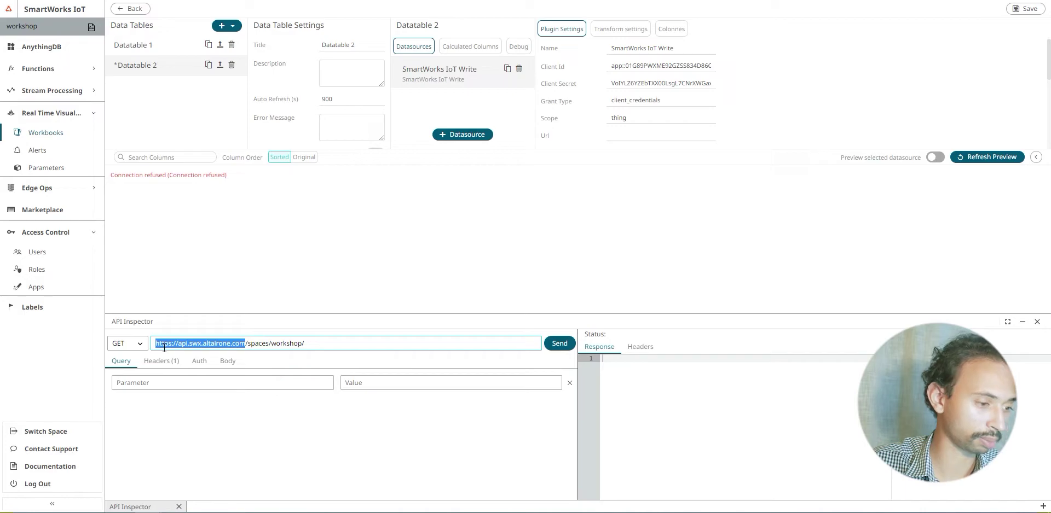
pyautogui.click(1037, 323)
pyautogui.click(544, 187)
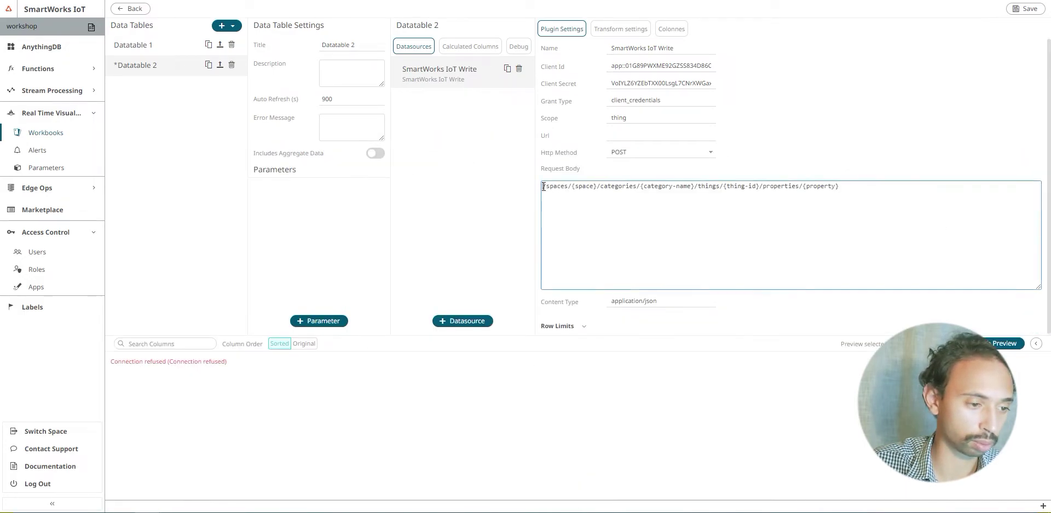
pyautogui.hotkey('ctrl', 'v')
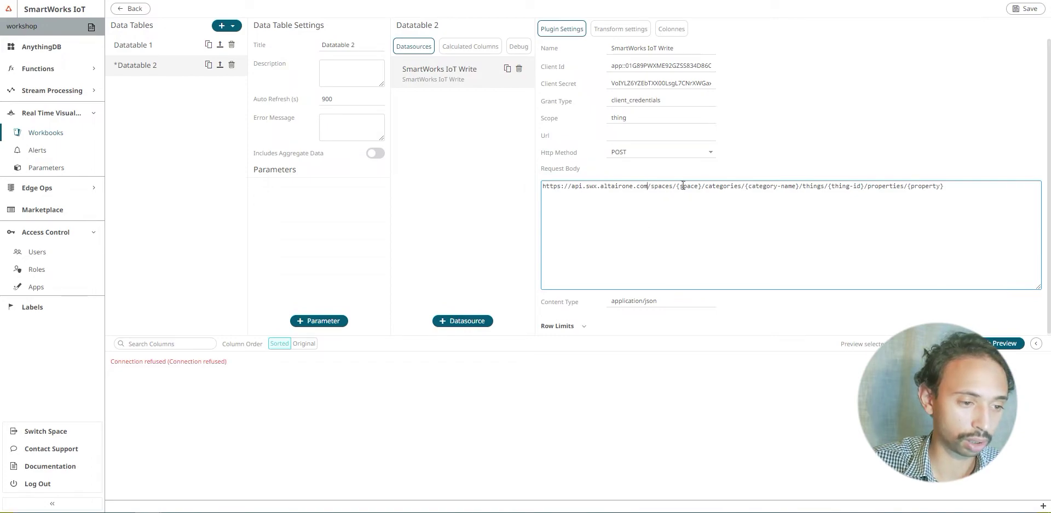
# Replace {space} with workshop and {category-name} with sensors, then view the first weather thing
pyautogui.moveTo(677, 186); pyautogui.dragTo(702, 187)
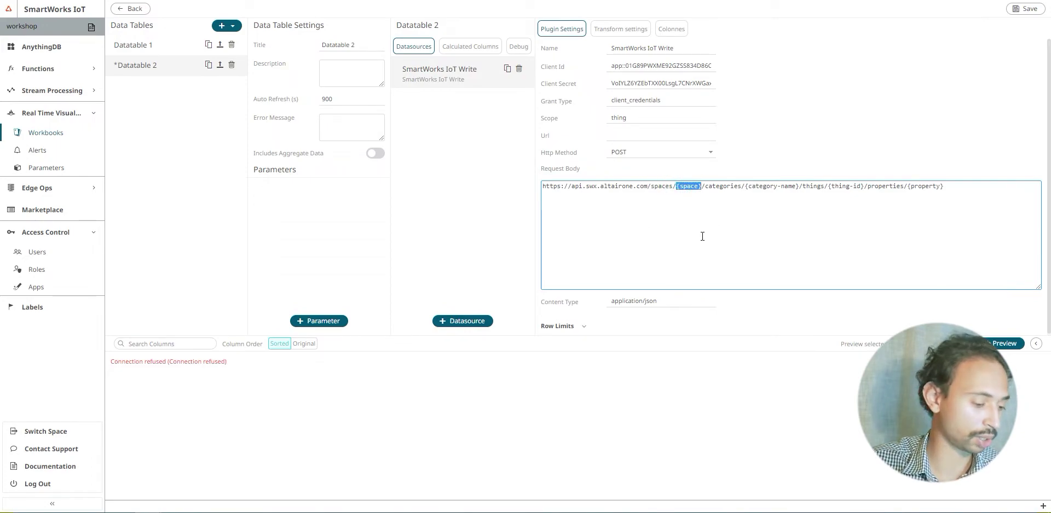
pyautogui.write('wo')
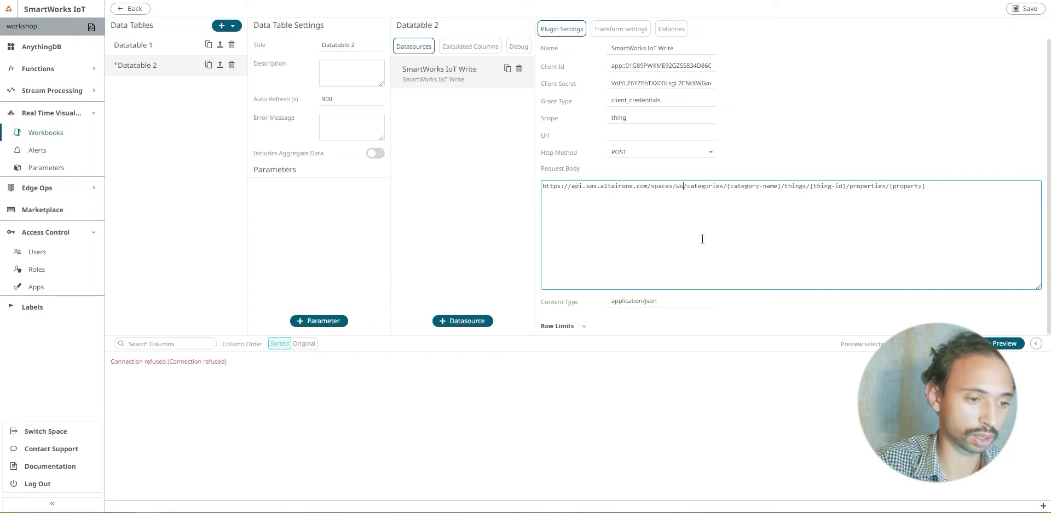
pyautogui.write('rkshop')
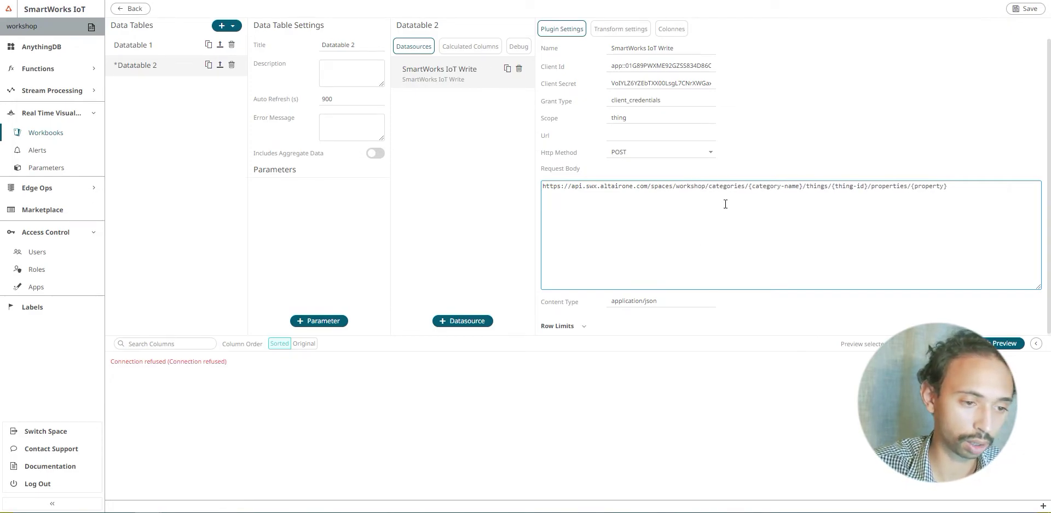
pyautogui.moveTo(748, 190); pyautogui.dragTo(804, 190)
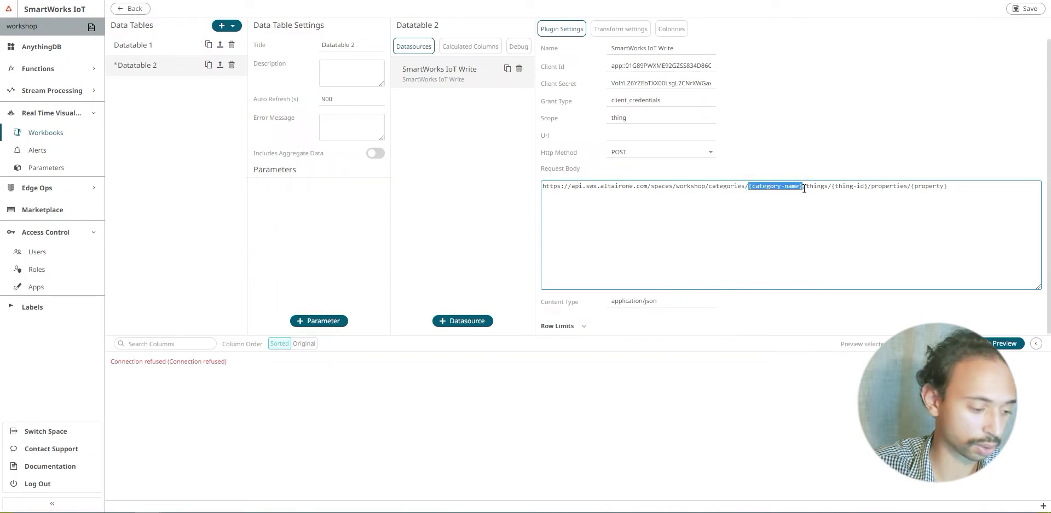
pyautogui.write('sensors')
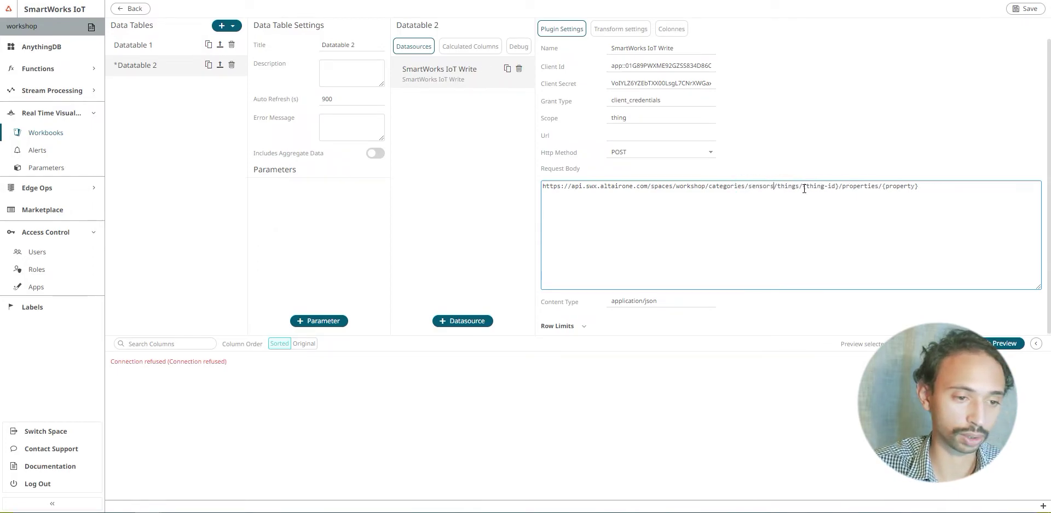
pyautogui.moveTo(803, 187); pyautogui.dragTo(839, 187)
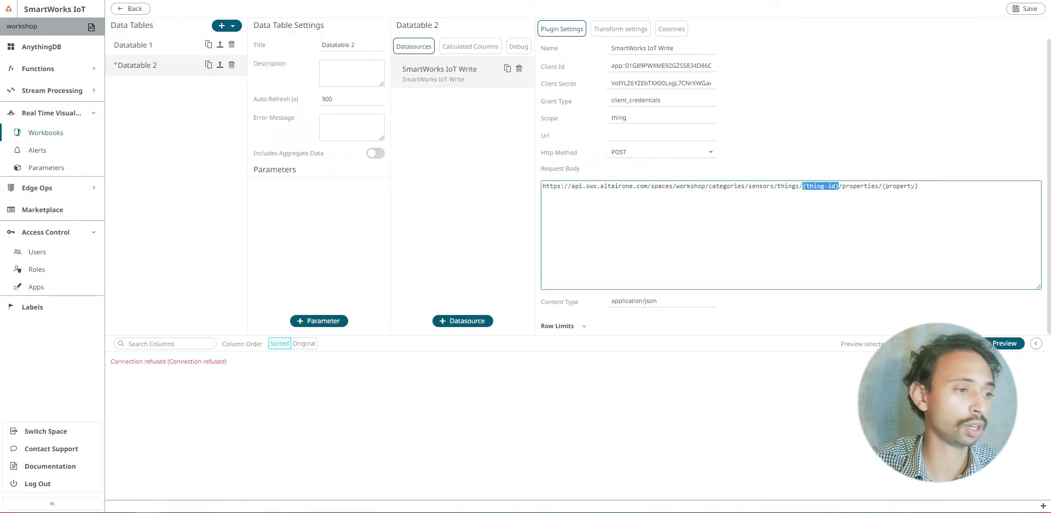
pyautogui.click(452, 2)
pyautogui.click(462, 72)
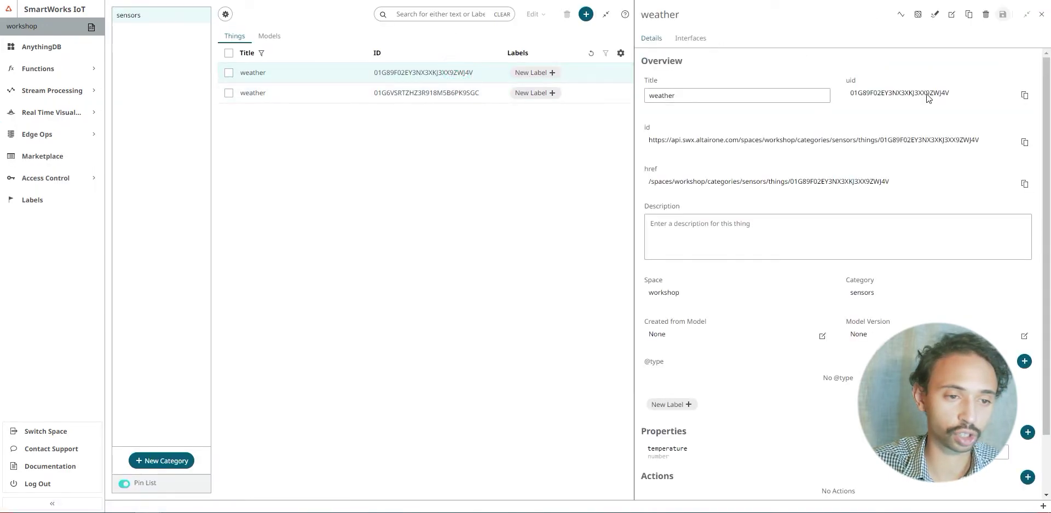
# Replace {thing-id} in the URL with the first weather thing's copied uid
pyautogui.click(1023, 96)
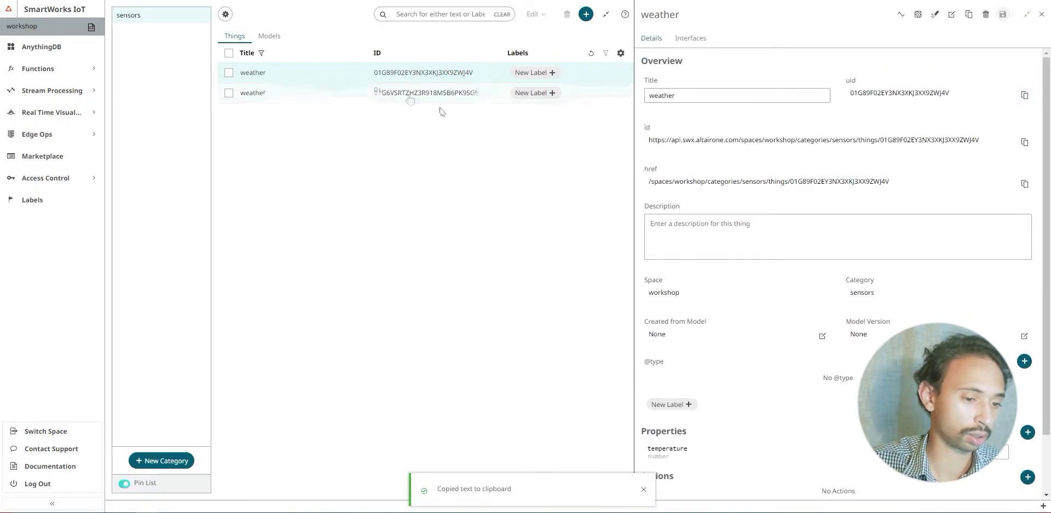
pyautogui.hotkey('ctrl', 'Tab')
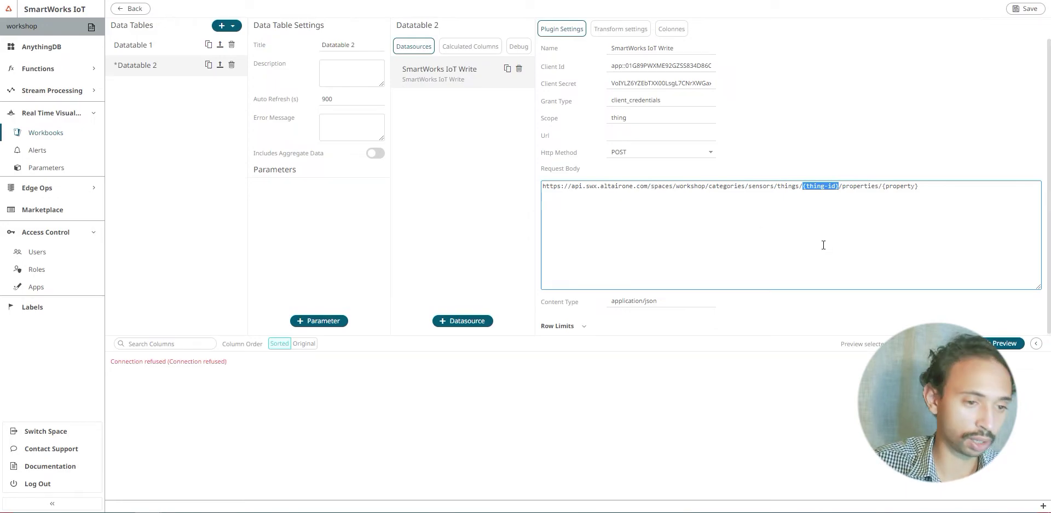
pyautogui.hotkey('ctrl', 'v')
pyautogui.moveTo(940, 188); pyautogui.dragTo(975, 186)
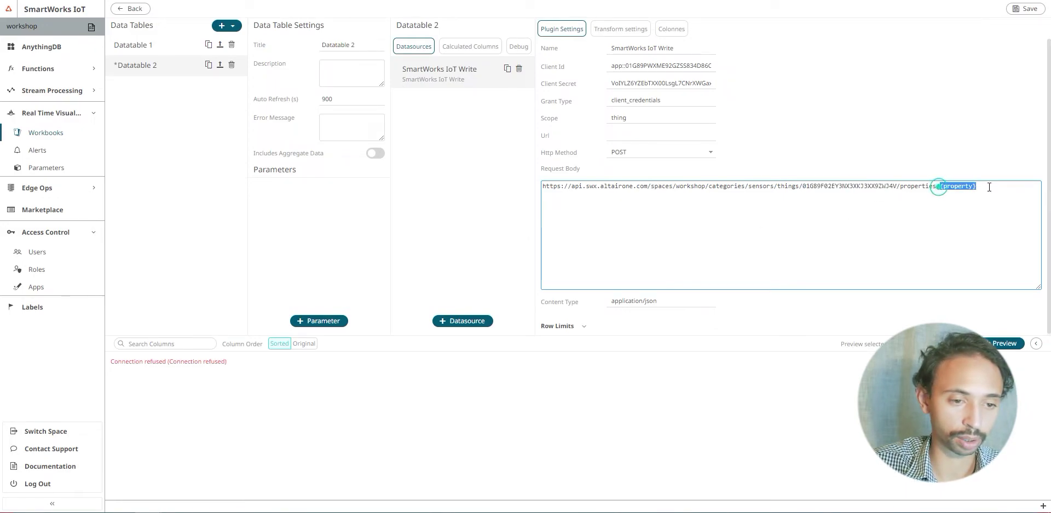
# Replace {property} in the URL with the thing's temperature property name
pyautogui.hotkey('ctrl', 'Tab')
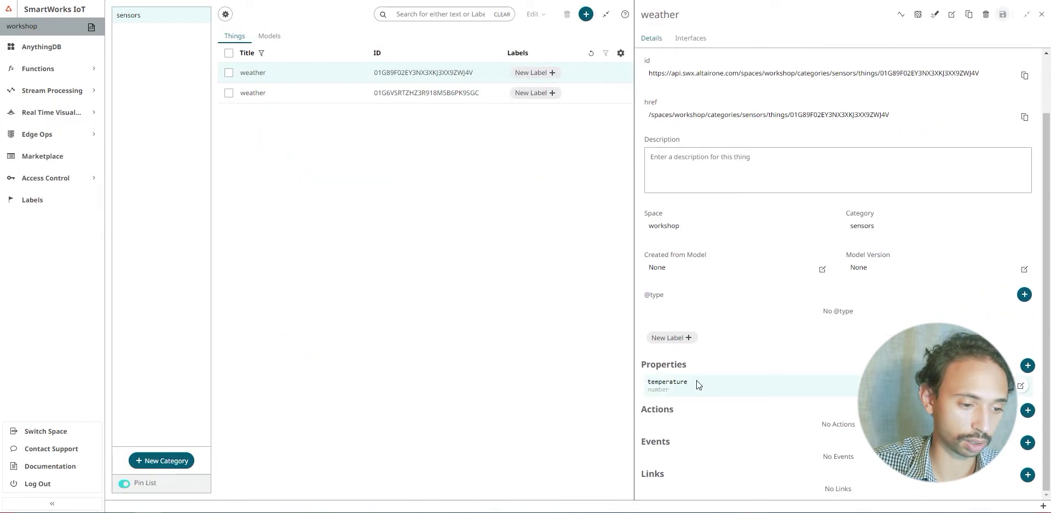
pyautogui.doubleClick(694, 383)
pyautogui.hotkey('ctrl', 'c')
pyautogui.hotkey('ctrl', 'Tab')
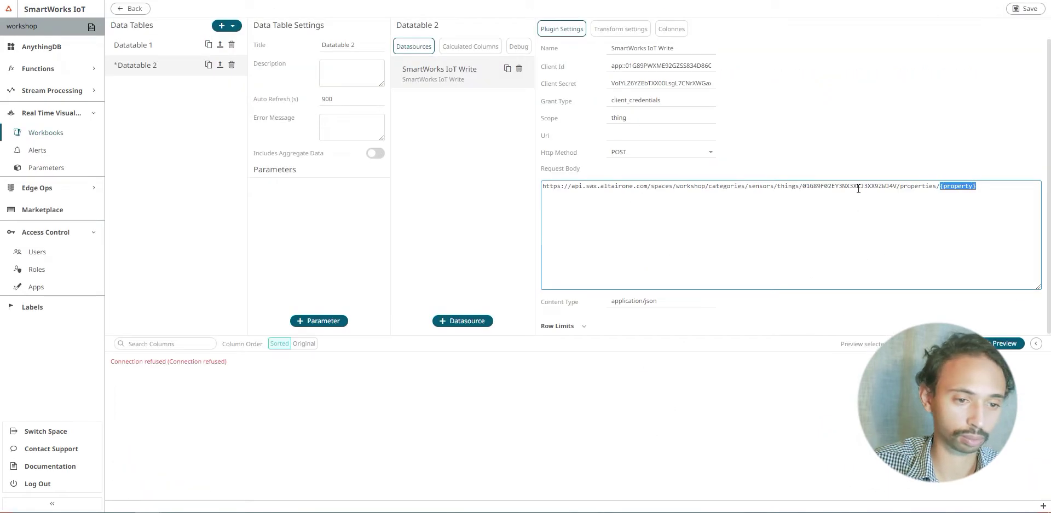
pyautogui.hotkey('ctrl', 'v')
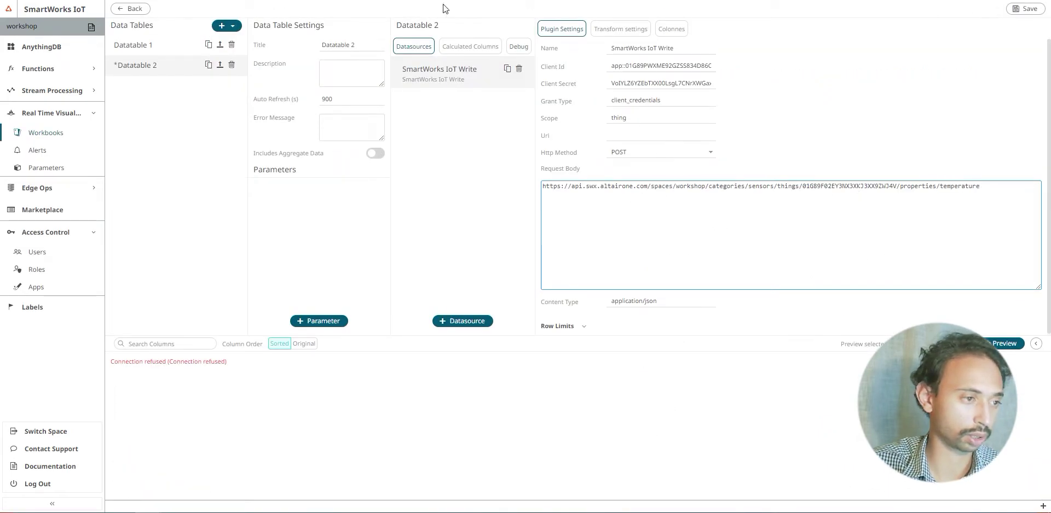
pyautogui.hotkey('ctrl', 'Tab')
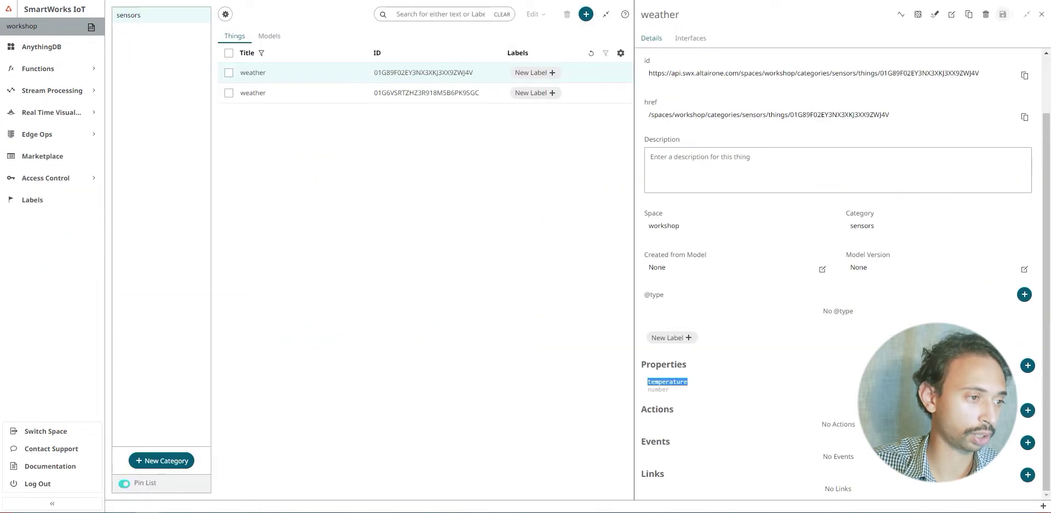
pyautogui.hotkey('ctrl', 'Tab')
pyautogui.click(650, 157)
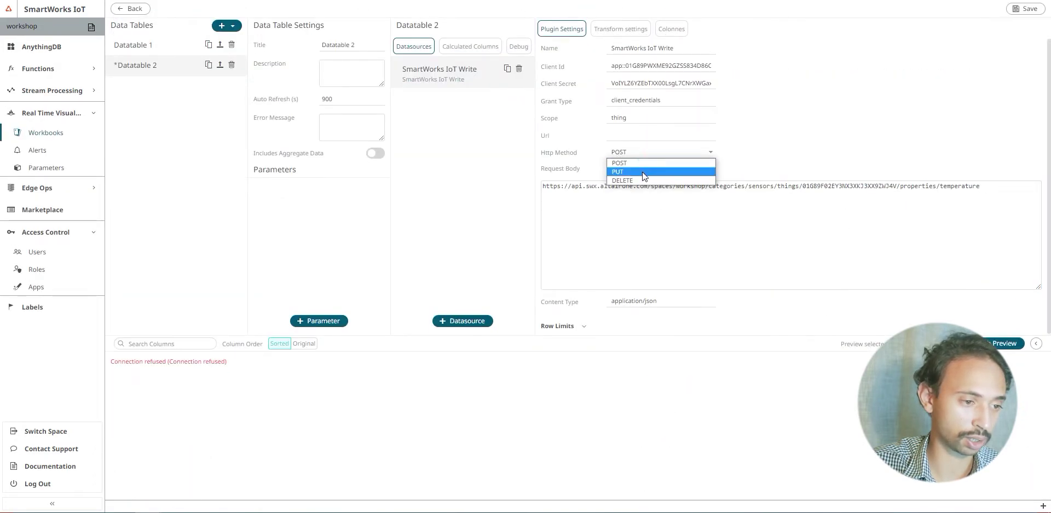
# Set the HTTP method to PUT and move the built URL from the request body into Url
pyautogui.click(642, 172)
pyautogui.click(687, 217)
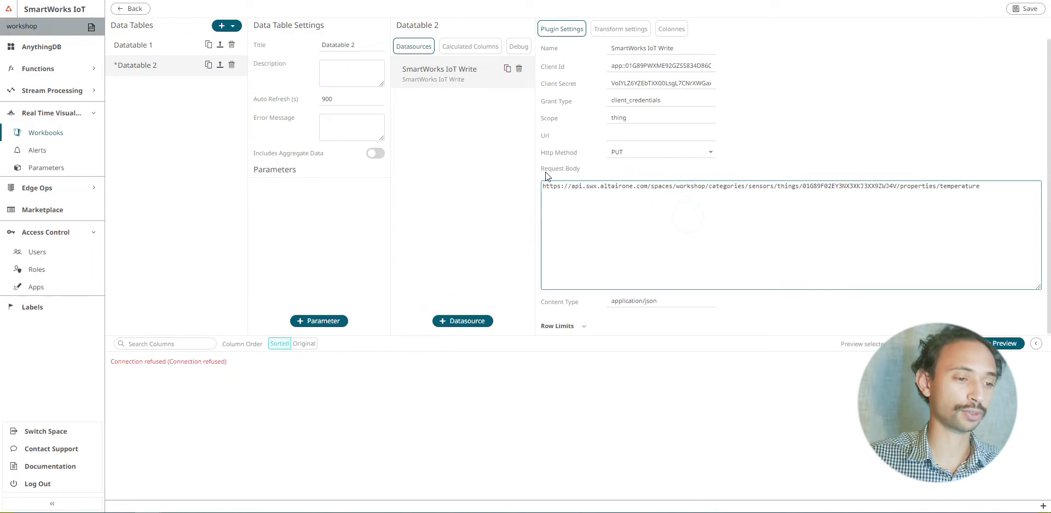
pyautogui.click(573, 198)
pyautogui.hotkey('ctrl', 'a')
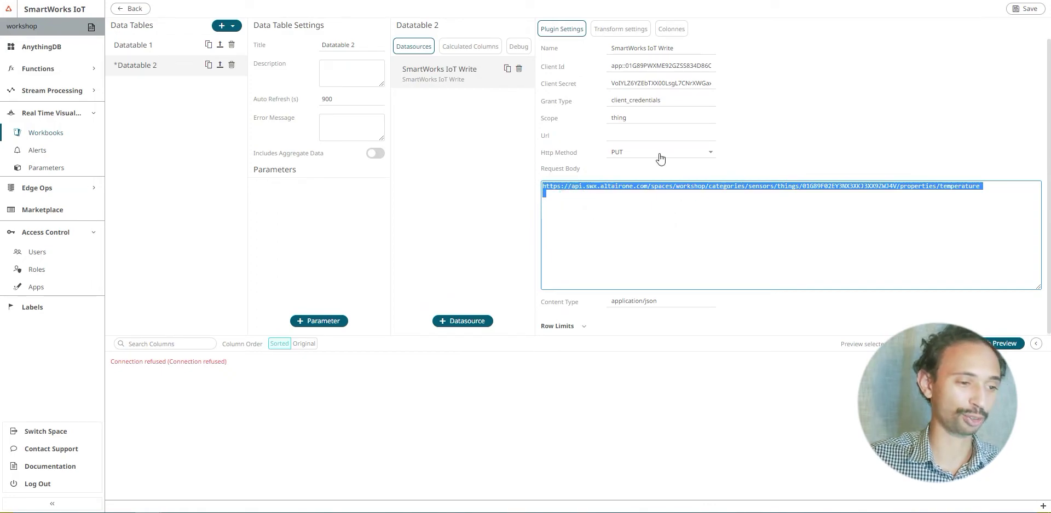
pyautogui.hotkey('ctrl', 'c')
pyautogui.click(663, 135)
pyautogui.hotkey('ctrl', 'v')
# Replace the request body with the docs' example JSON, keyed as {"temperature": 67}
pyautogui.moveTo(989, 185); pyautogui.dragTo(429, 205)
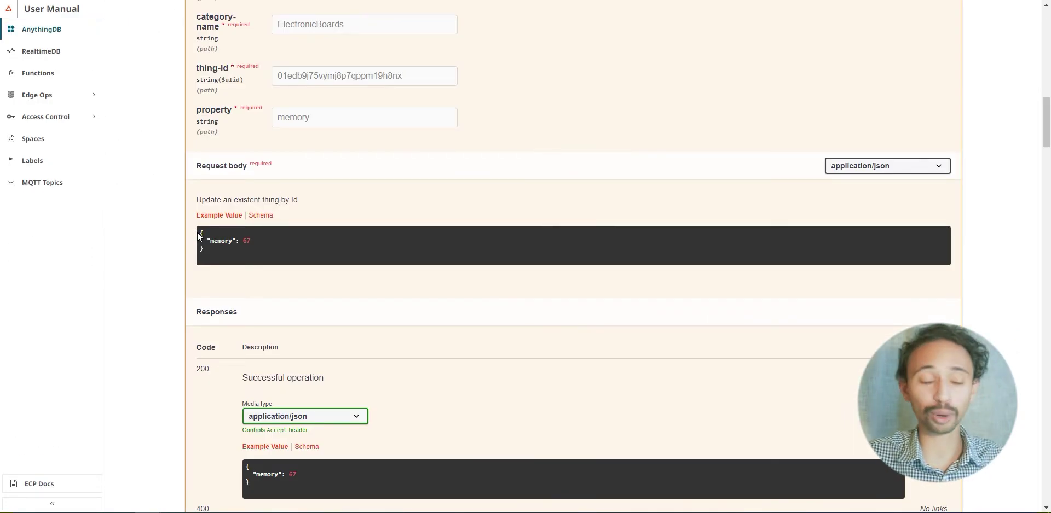
pyautogui.moveTo(201, 232)
pyautogui.mouseDown()
pyautogui.moveTo(209, 251)
pyautogui.moveTo(196, 236)
pyautogui.mouseUp()
pyautogui.click(209, 250)
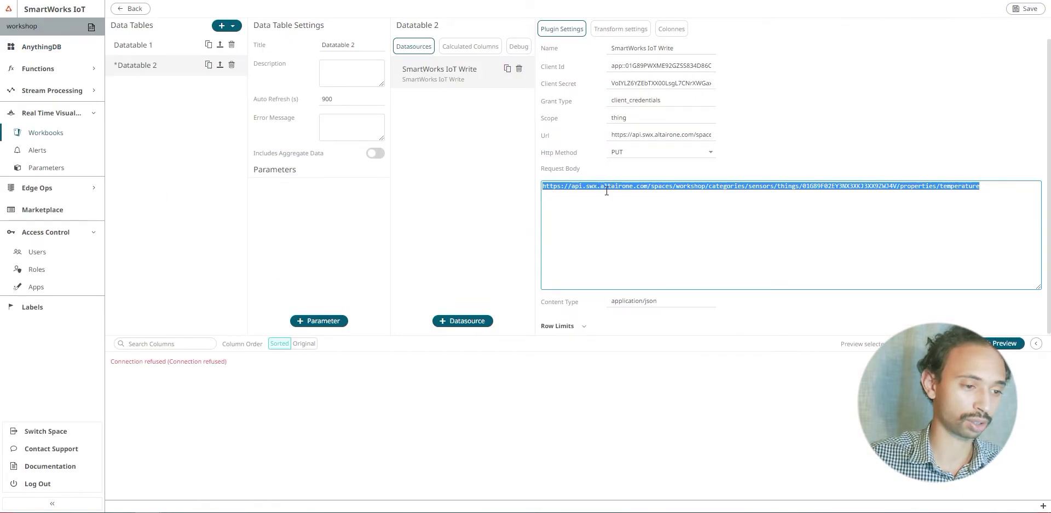
pyautogui.hotkey('ctrl', 'v')
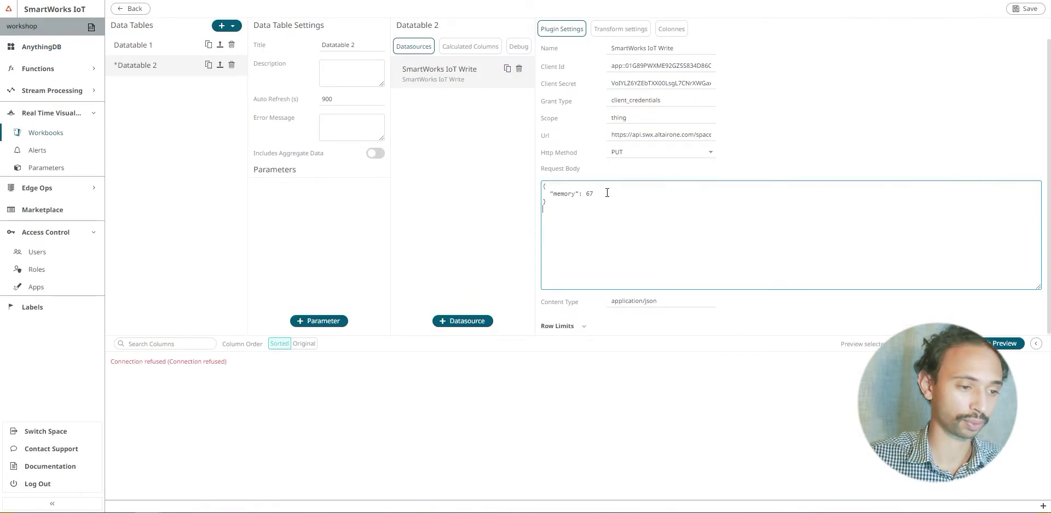
pyautogui.moveTo(656, 135); pyautogui.dragTo(736, 136)
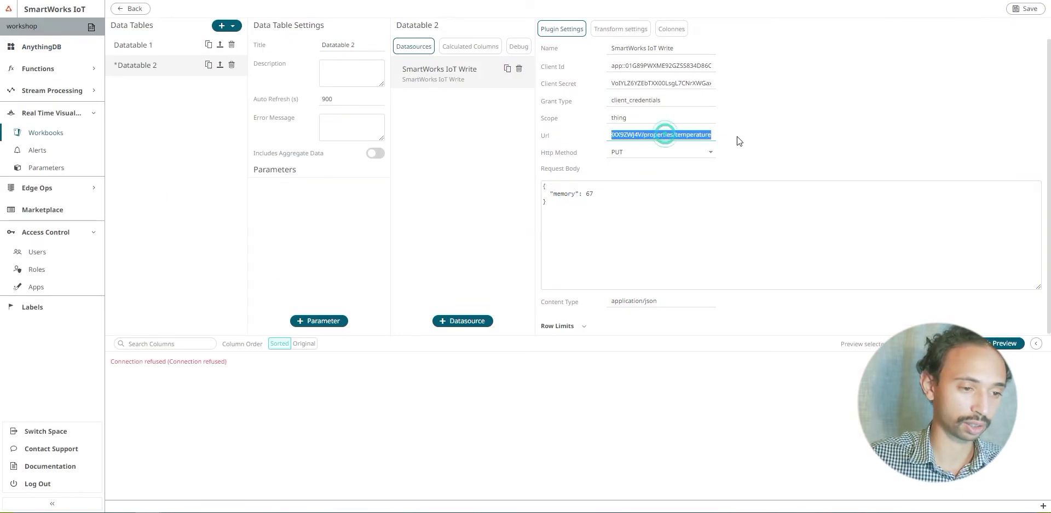
pyautogui.doubleClick(700, 134)
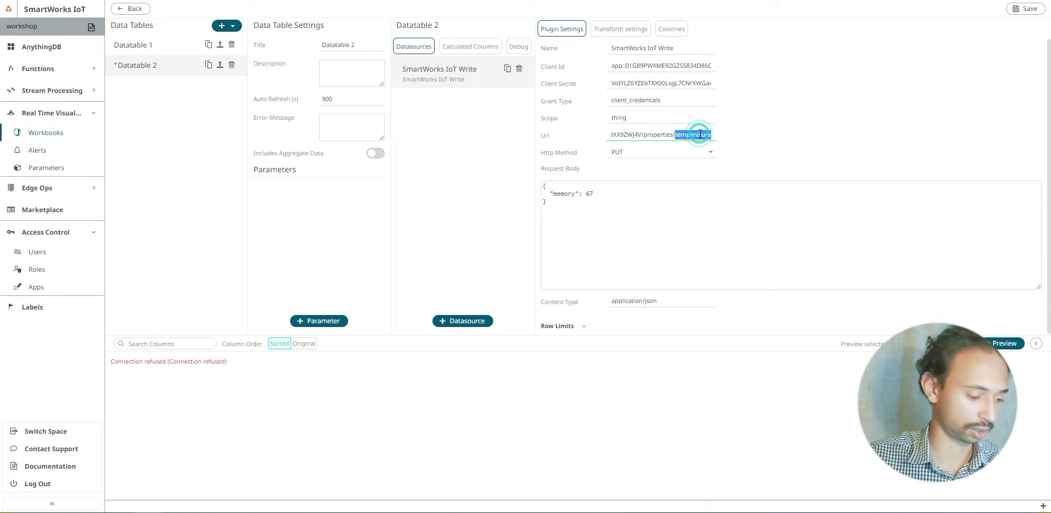
pyautogui.doubleClick(561, 193)
pyautogui.hotkey('ctrl', 'v')
pyautogui.doubleClick(607, 194)
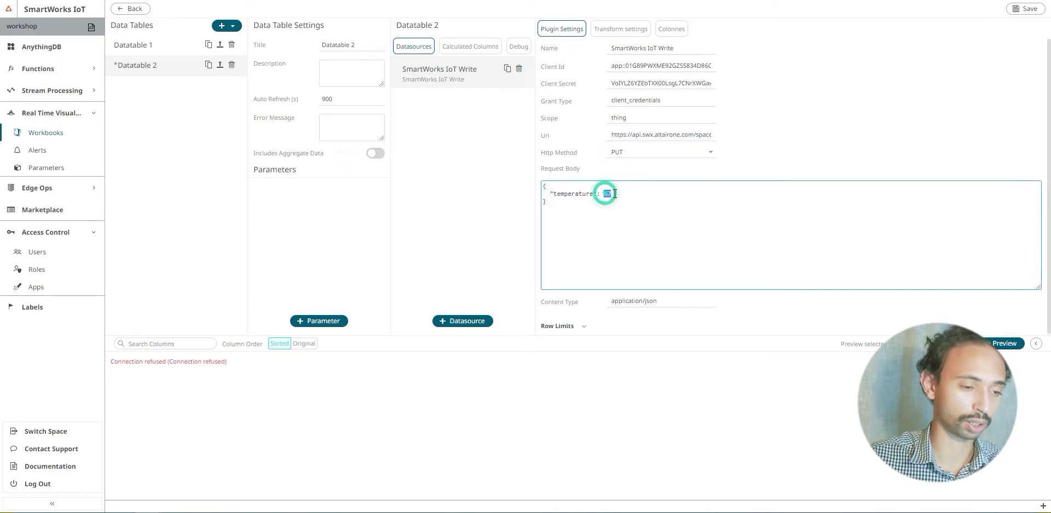
pyautogui.click(611, 193)
pyautogui.click(618, 194)
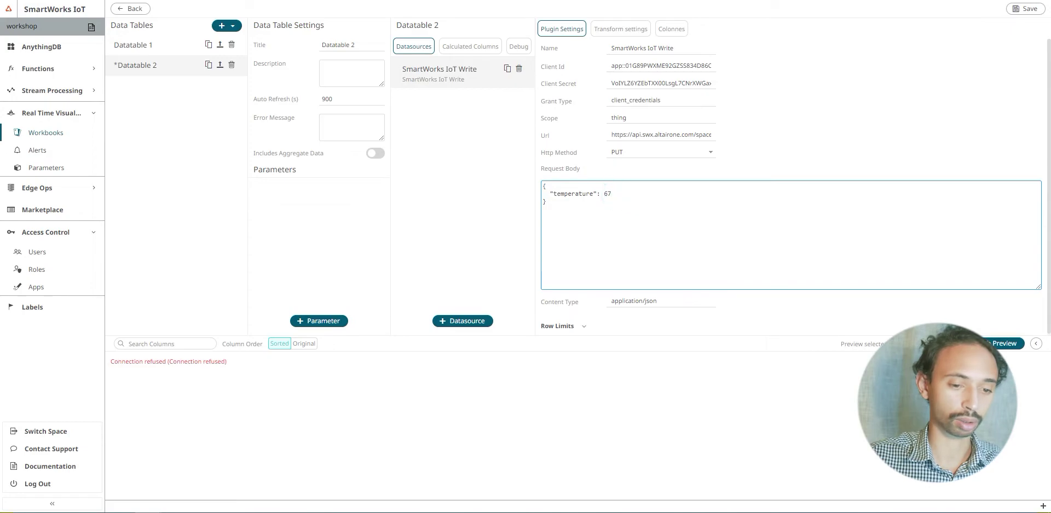
# Refresh the preview to confirm the first sensor reads 67, then copy the second sensor's uid
pyautogui.click(974, 341)
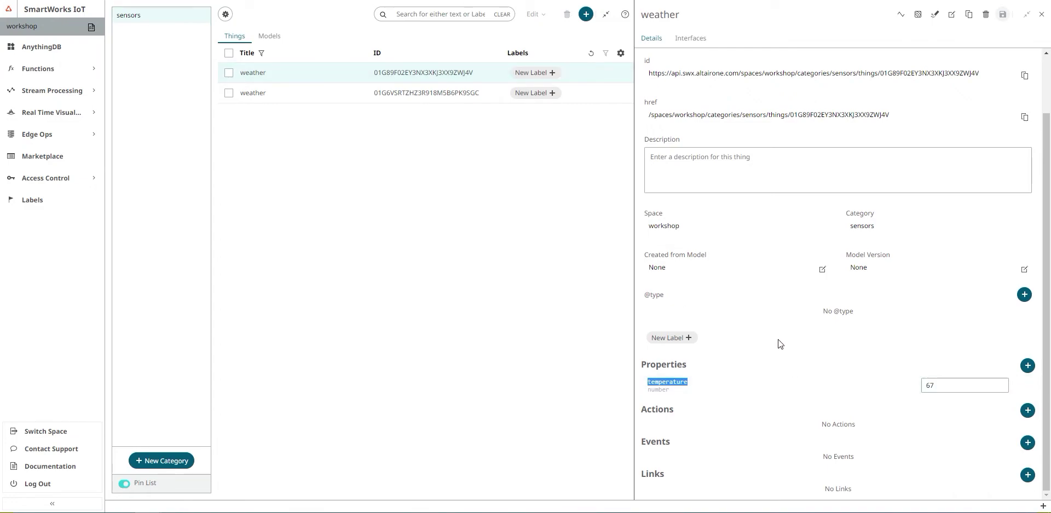
pyautogui.doubleClick(930, 387)
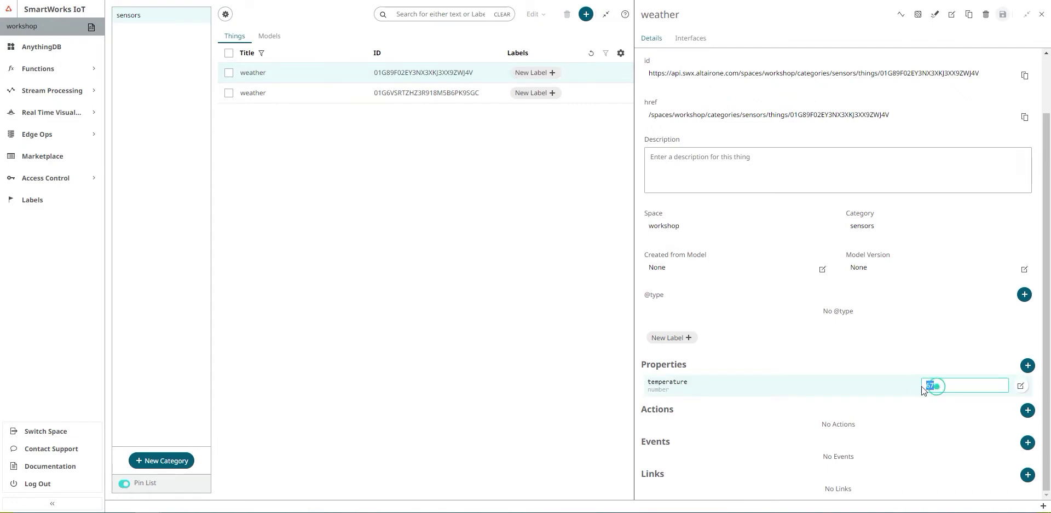
pyautogui.click(417, 95)
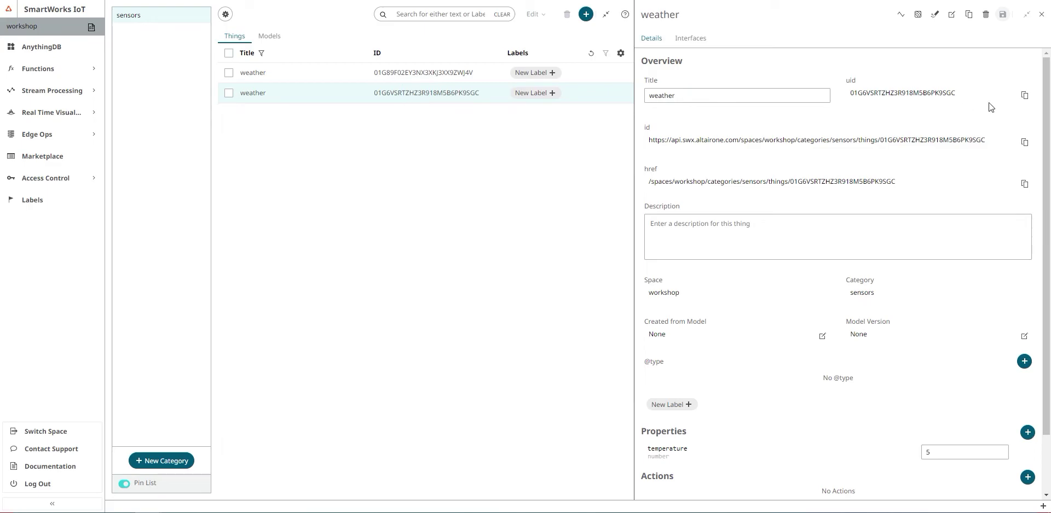
pyautogui.click(1024, 99)
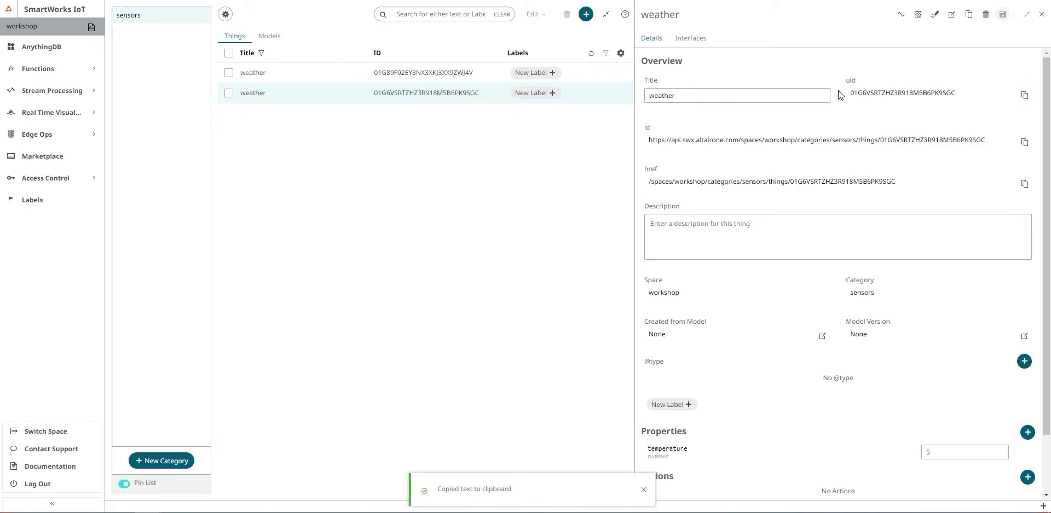
pyautogui.hotkey('alt', 'Tab')
pyautogui.hotkey('alt', 'Tab')
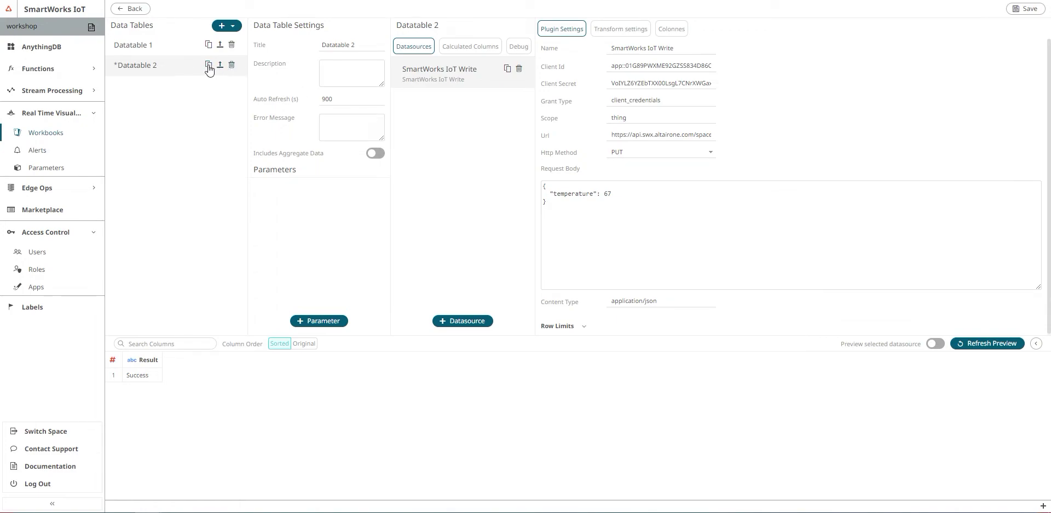
# Duplicate Datatable 2, swap the Url's thing ID for the second sensor's uid, refresh and save
pyautogui.click(208, 67)
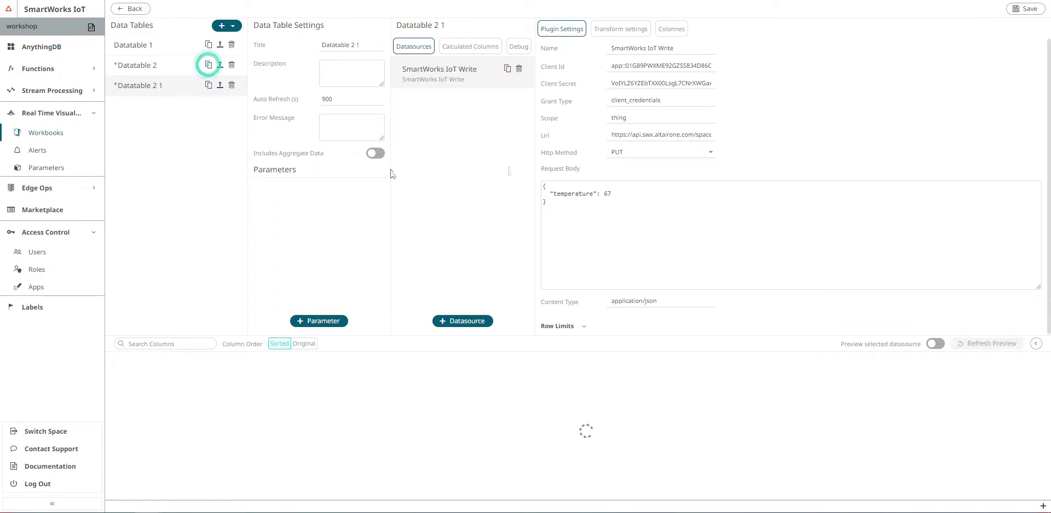
pyautogui.tripleClick(656, 135)
pyautogui.doubleClick(635, 134)
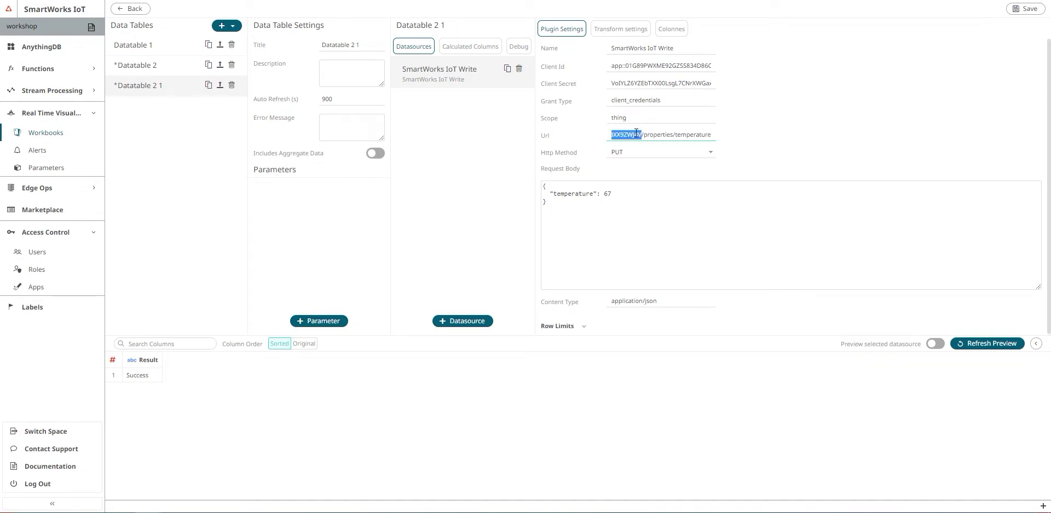
pyautogui.hotkey('ctrl', 'v')
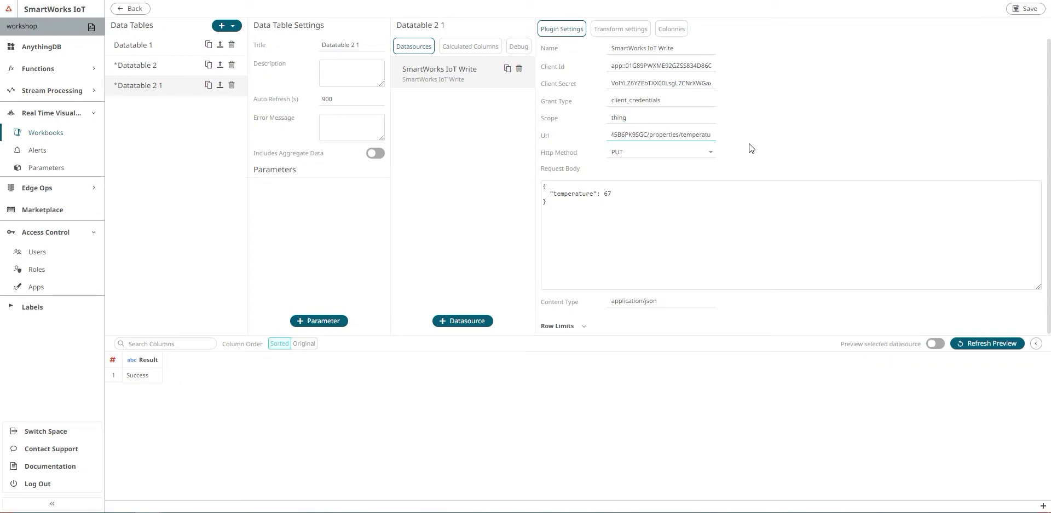
pyautogui.click(994, 343)
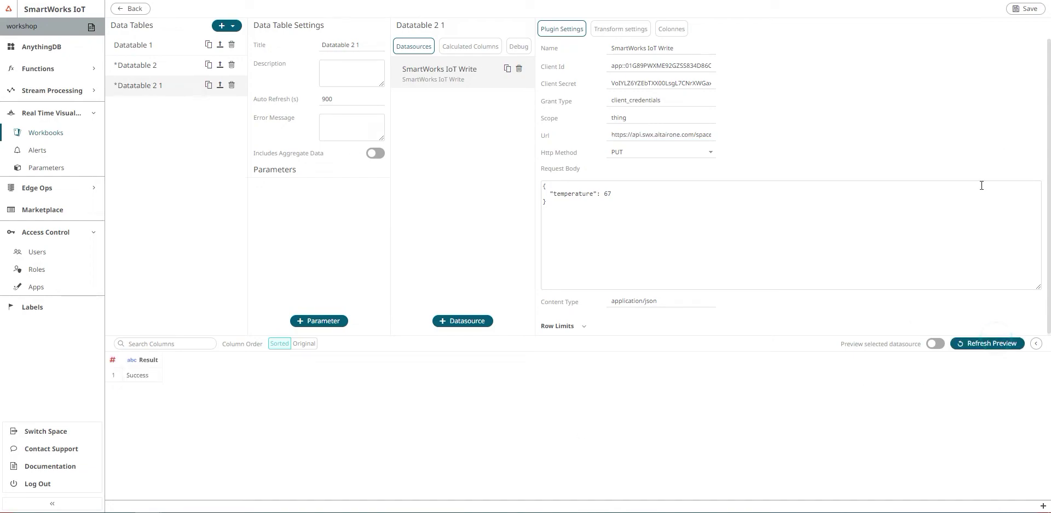
pyautogui.click(1024, 10)
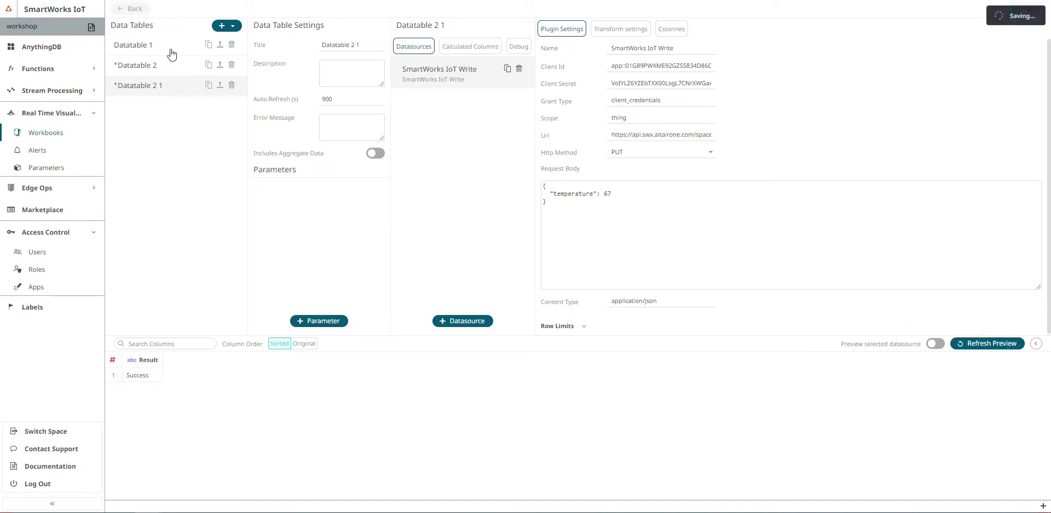
# Draw a button part below the chart with Update Data action targeting Datatable 2
pyautogui.click(134, 11)
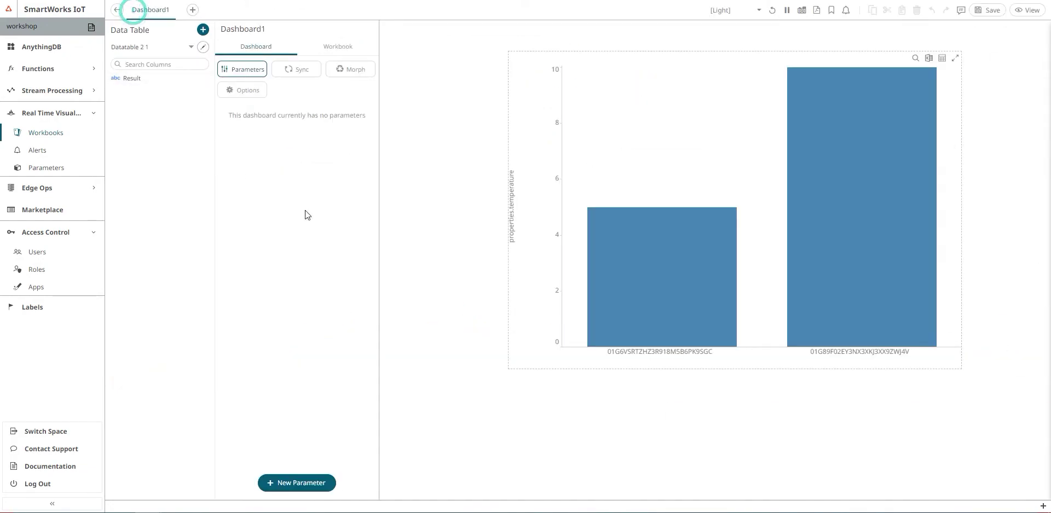
pyautogui.click(722, 278)
pyautogui.click(701, 365)
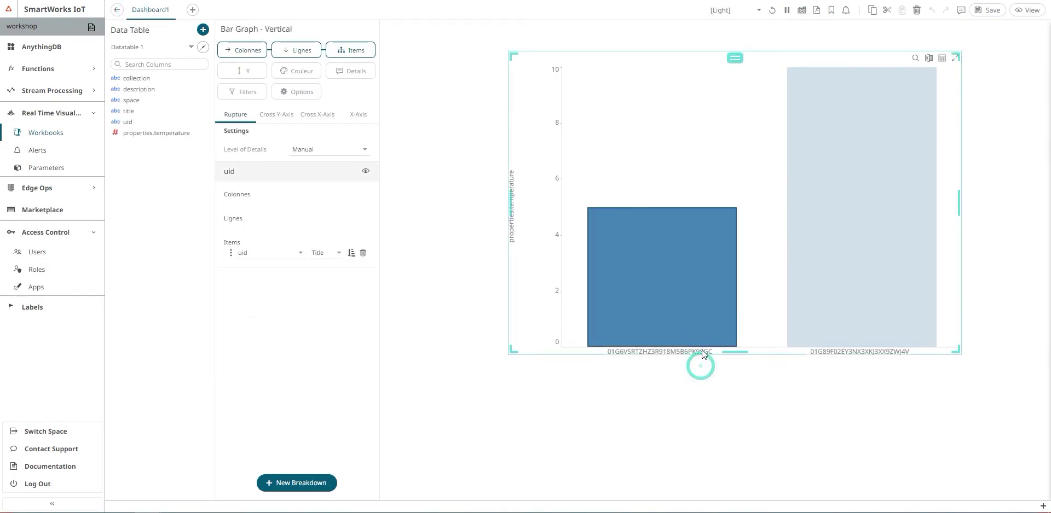
pyautogui.moveTo(430, 382); pyautogui.dragTo(662, 448)
pyautogui.click(298, 52)
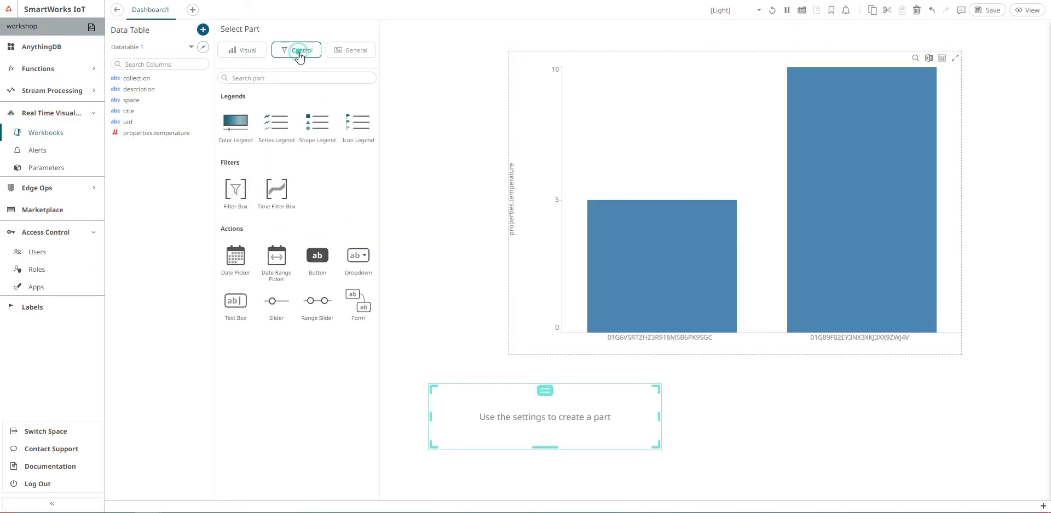
pyautogui.click(312, 250)
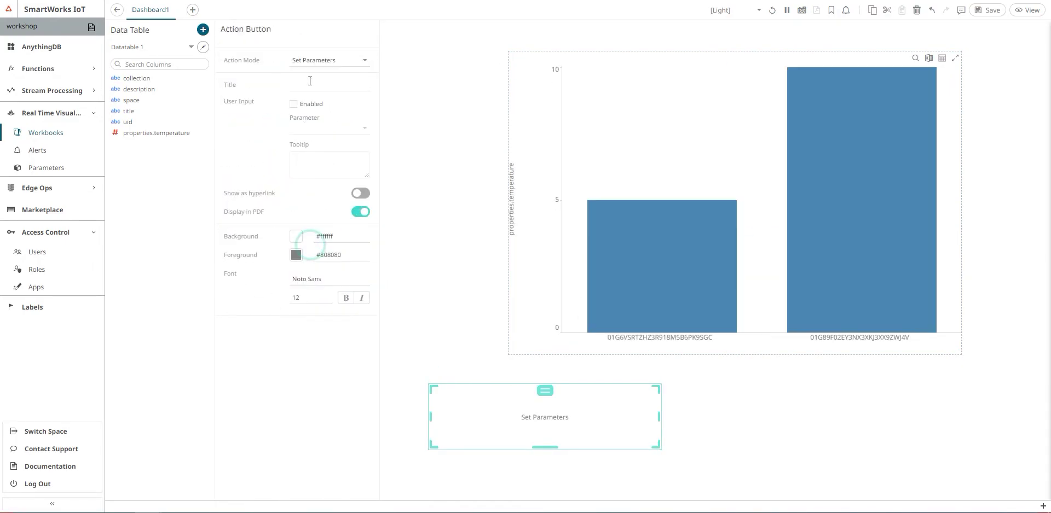
pyautogui.click(326, 61)
pyautogui.click(327, 98)
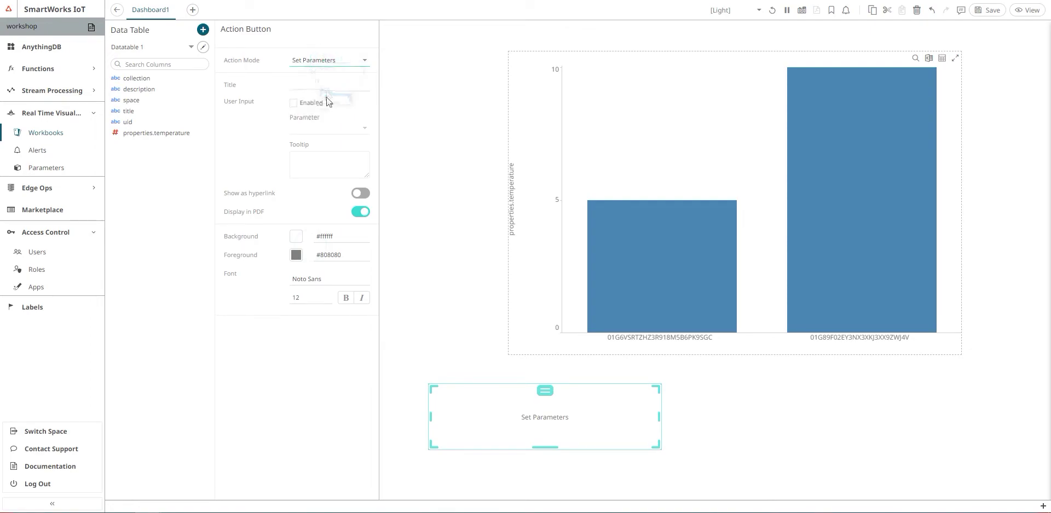
pyautogui.click(328, 80)
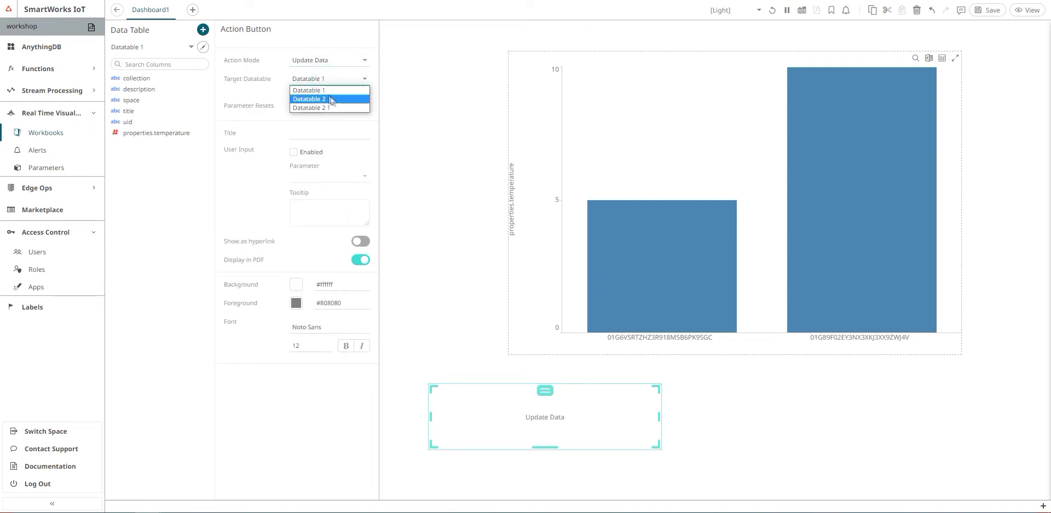
pyautogui.click(331, 98)
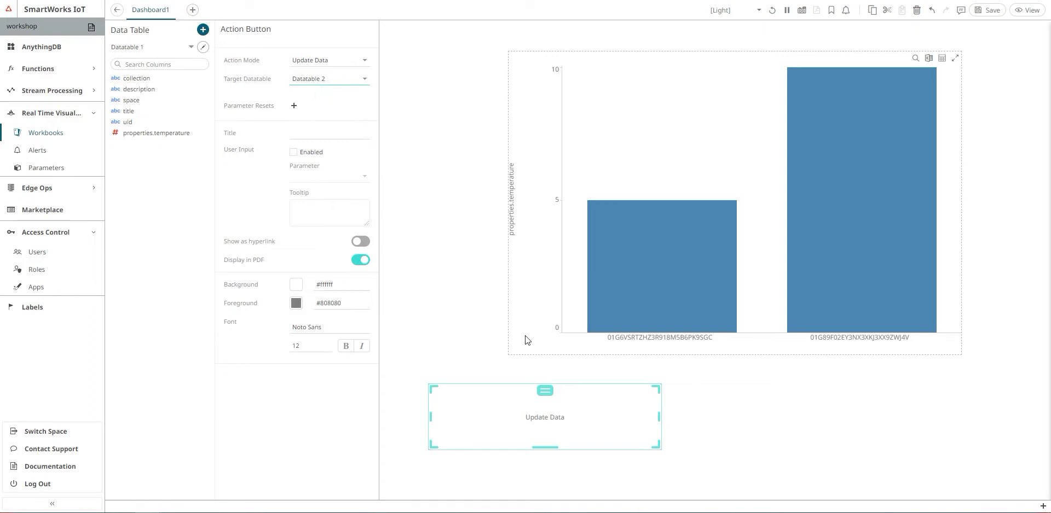
# Press Update Data, then reset the first weather sensor's temperature to 0
pyautogui.click(757, 421)
pyautogui.click(554, 425)
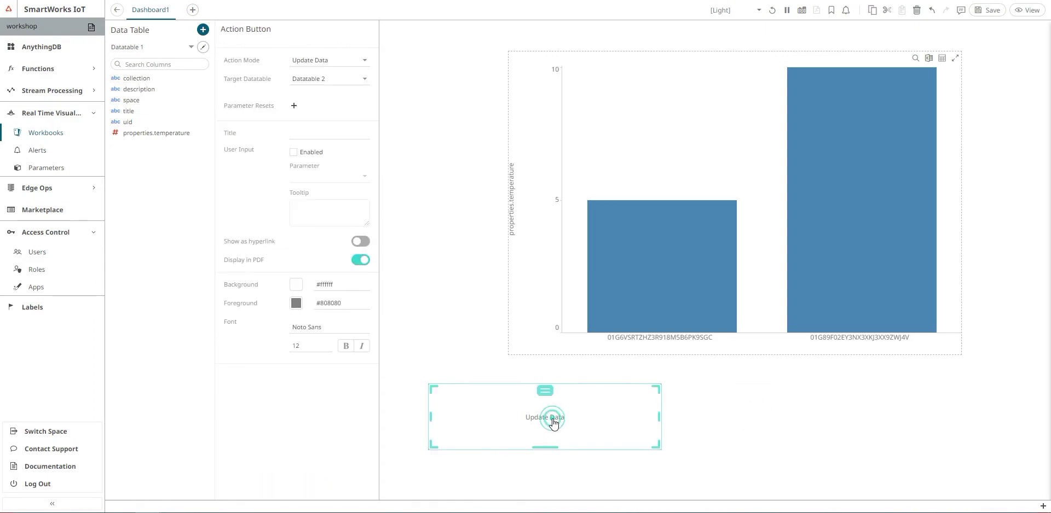
pyautogui.click(554, 422)
pyautogui.click(553, 423)
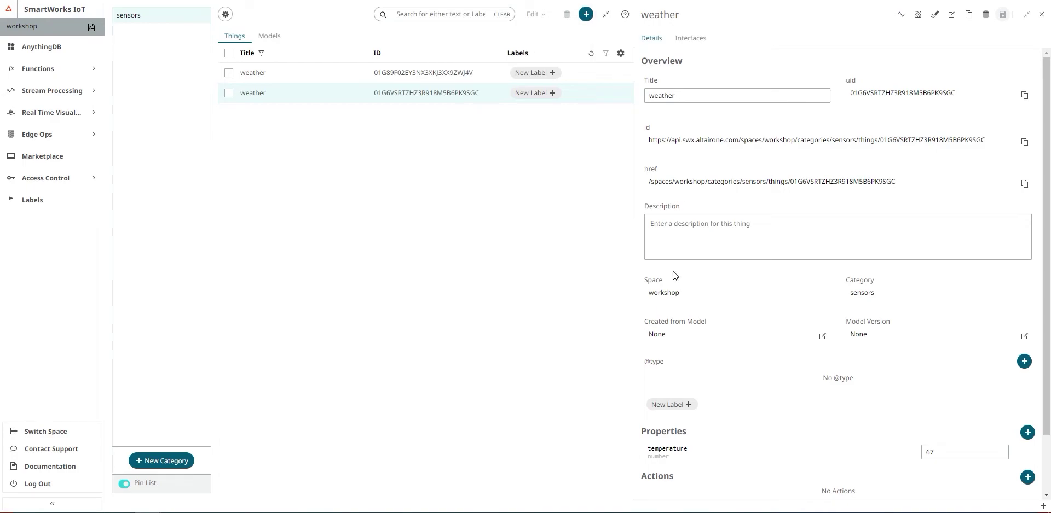
pyautogui.click(474, 74)
pyautogui.scroll(-2, 869, 277)
pyautogui.doubleClick(951, 383)
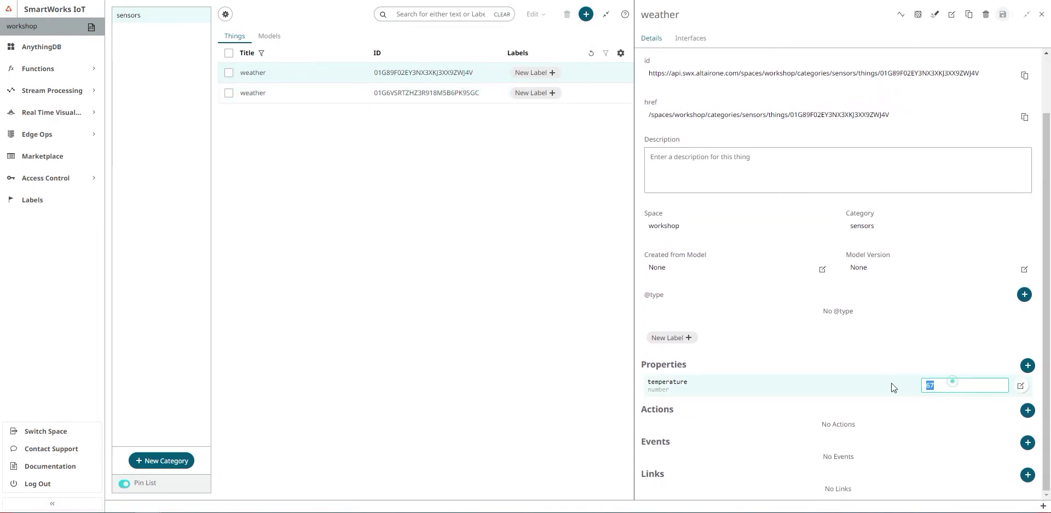
pyautogui.write('0')
pyautogui.click(849, 367)
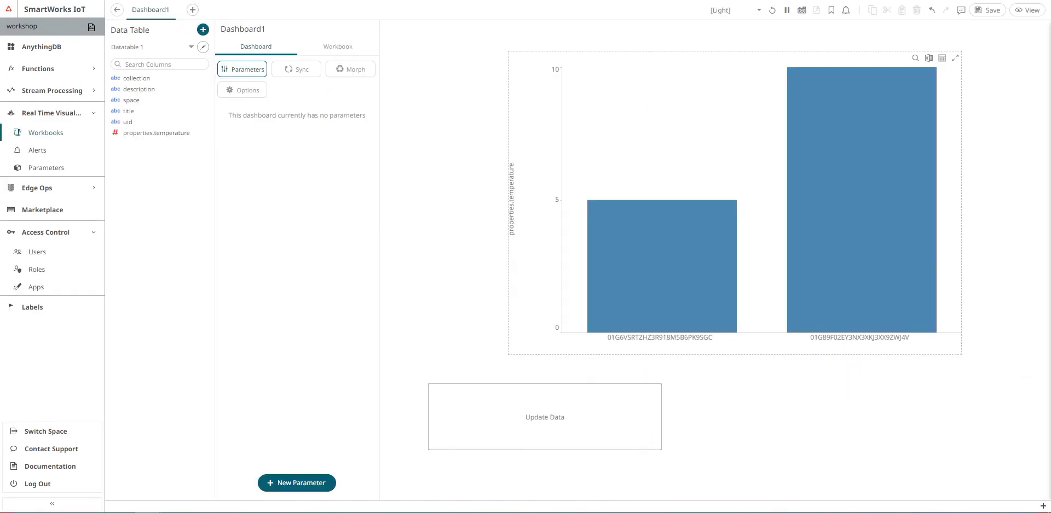
# Press Update Data again and check the second weather sensor's temperature
pyautogui.click(547, 416)
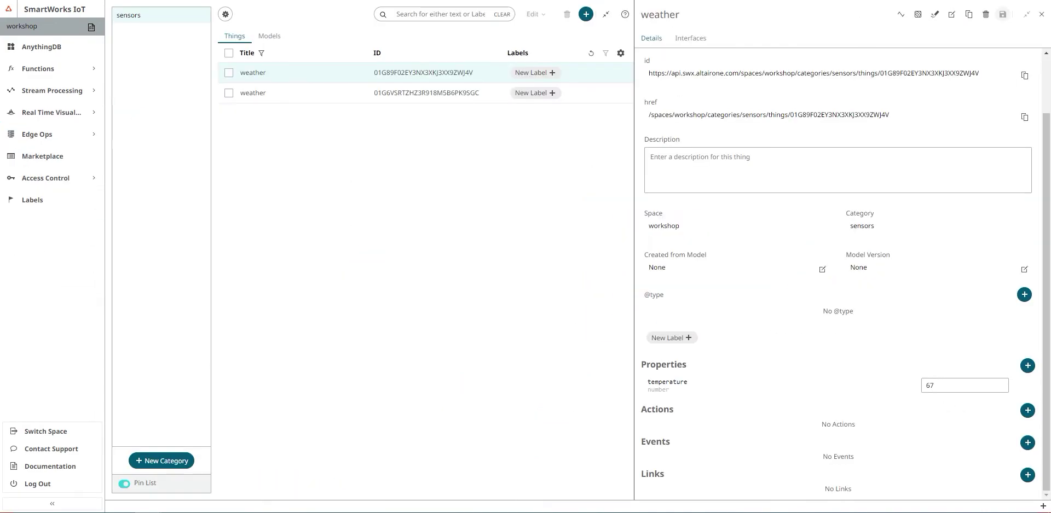
pyautogui.click(340, 92)
pyautogui.click(930, 385)
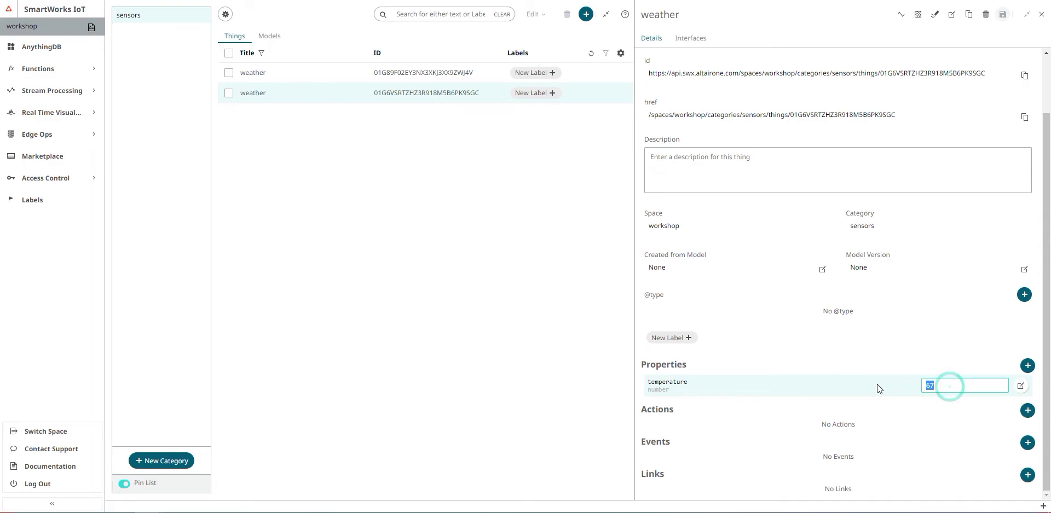
pyautogui.click(563, 352)
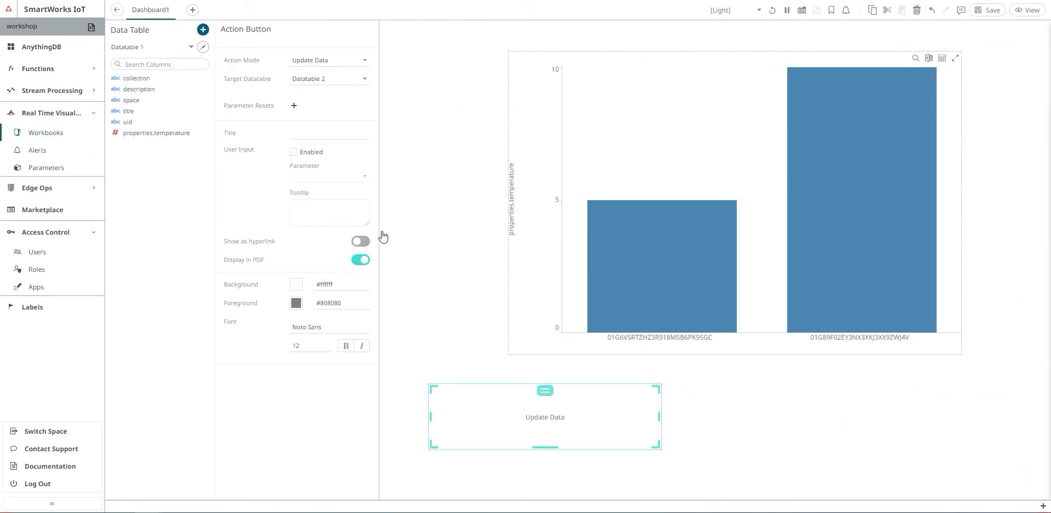
# Draw a second button beside the first with Update Data targeting Datatable 2 1
pyautogui.moveTo(696, 381); pyautogui.dragTo(906, 444)
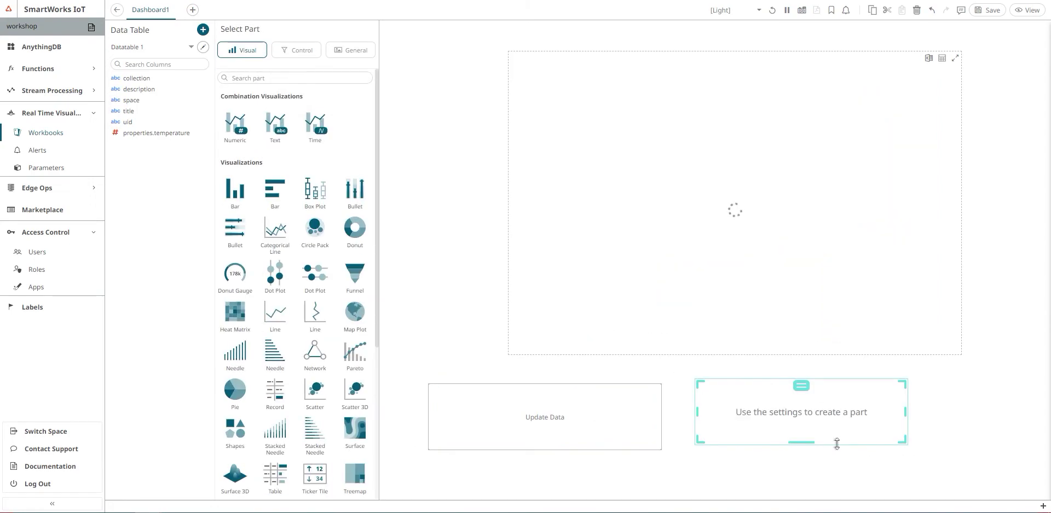
pyautogui.click(288, 50)
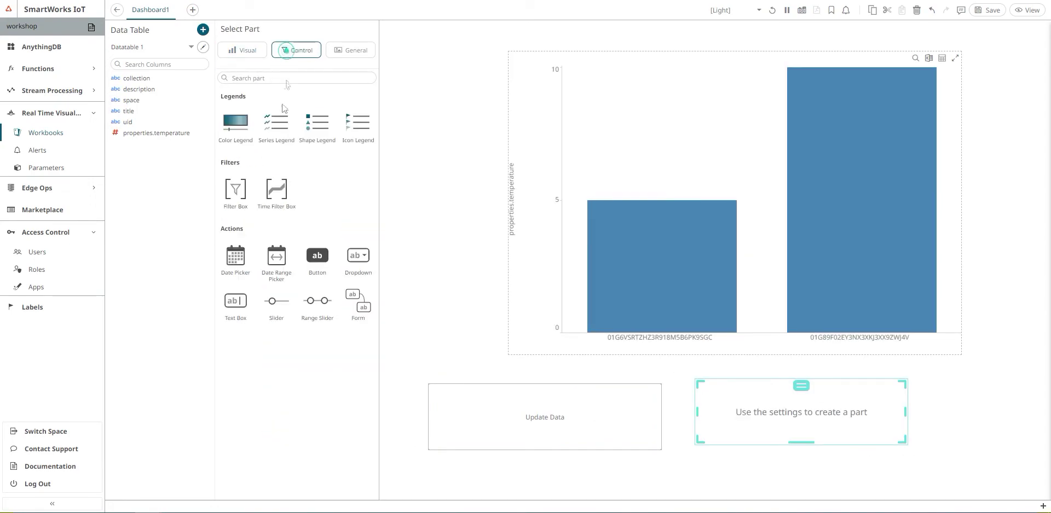
pyautogui.click(306, 253)
pyautogui.click(304, 60)
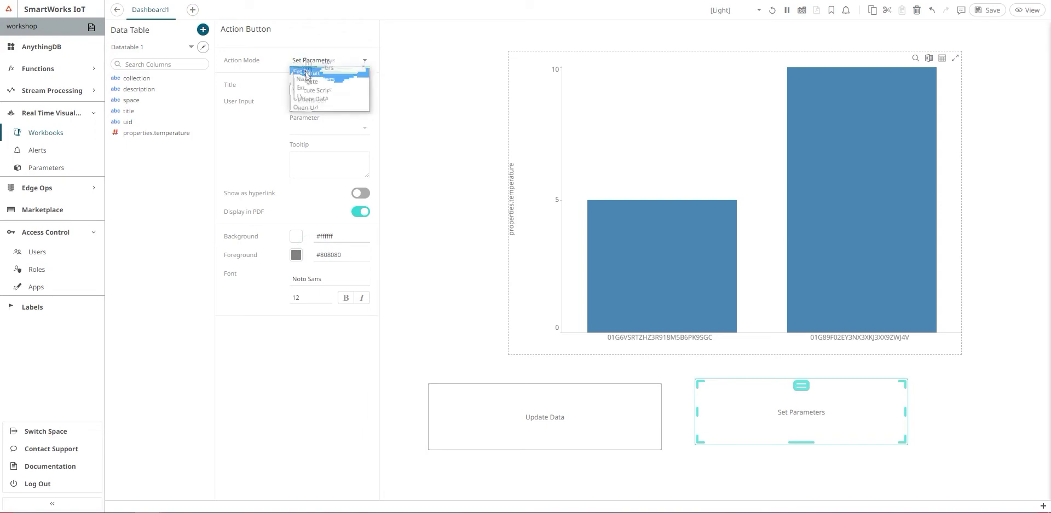
pyautogui.click(316, 98)
pyautogui.click(329, 79)
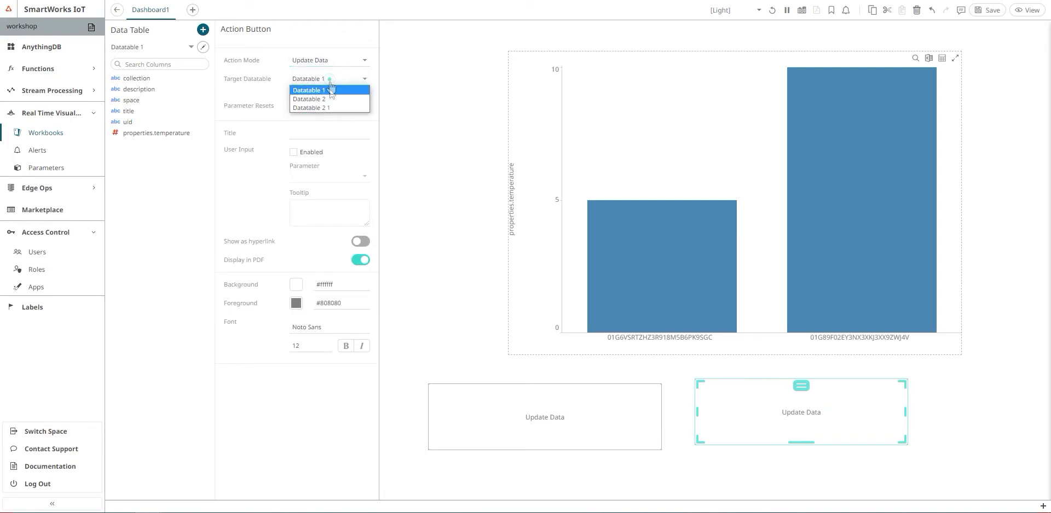
pyautogui.click(316, 109)
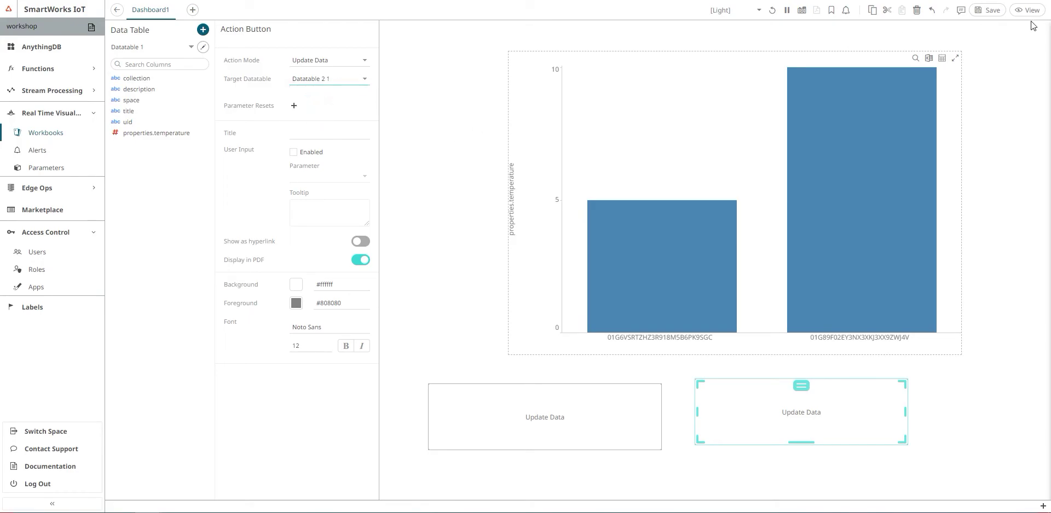
# Save the dashboard, press the second button and inspect the temperature value 67
pyautogui.click(992, 17)
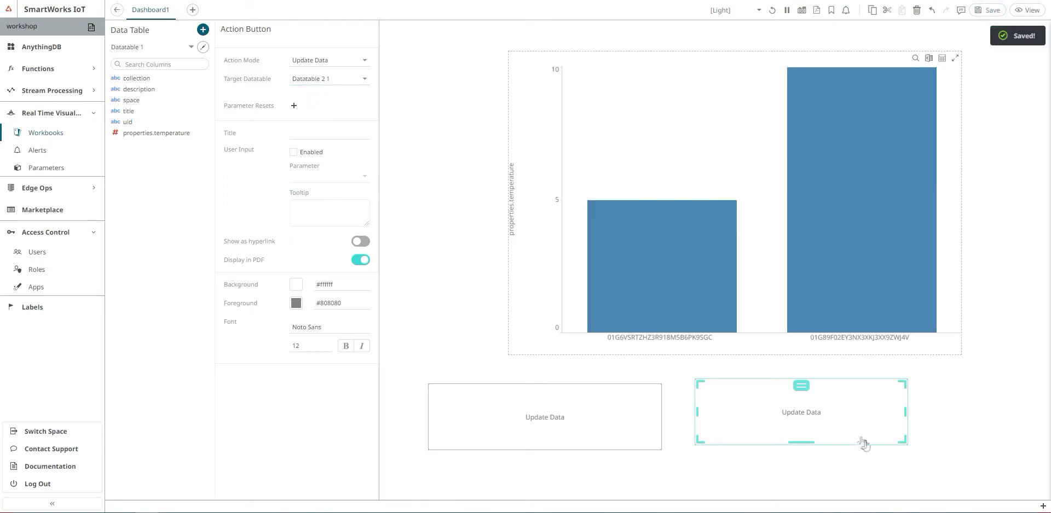
pyautogui.click(804, 414)
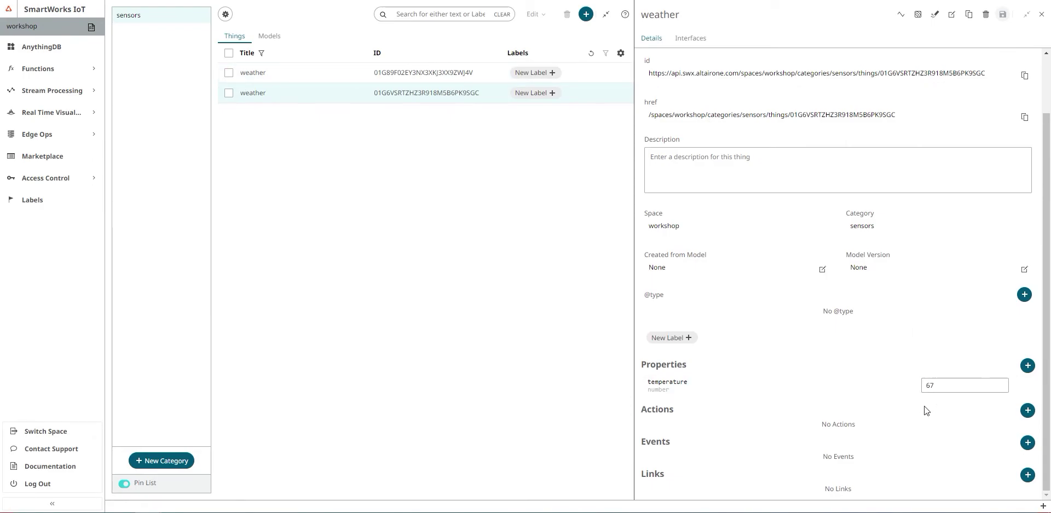
pyautogui.moveTo(939, 385); pyautogui.dragTo(894, 390)
# Add a numeric parameter named Temp with default value 0 to Datatable 2 1
pyautogui.click(895, 386)
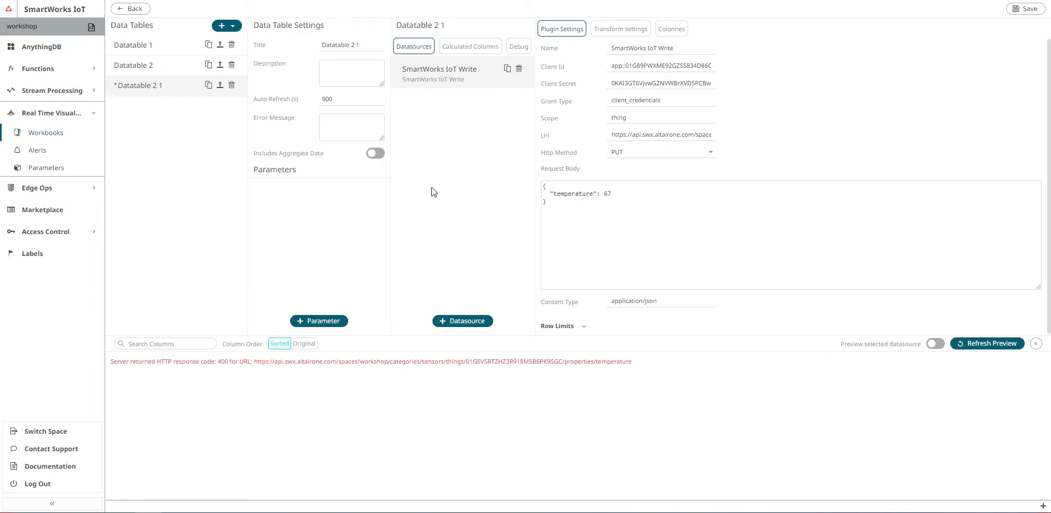
pyautogui.click(336, 322)
pyautogui.click(313, 191)
pyautogui.click(330, 222)
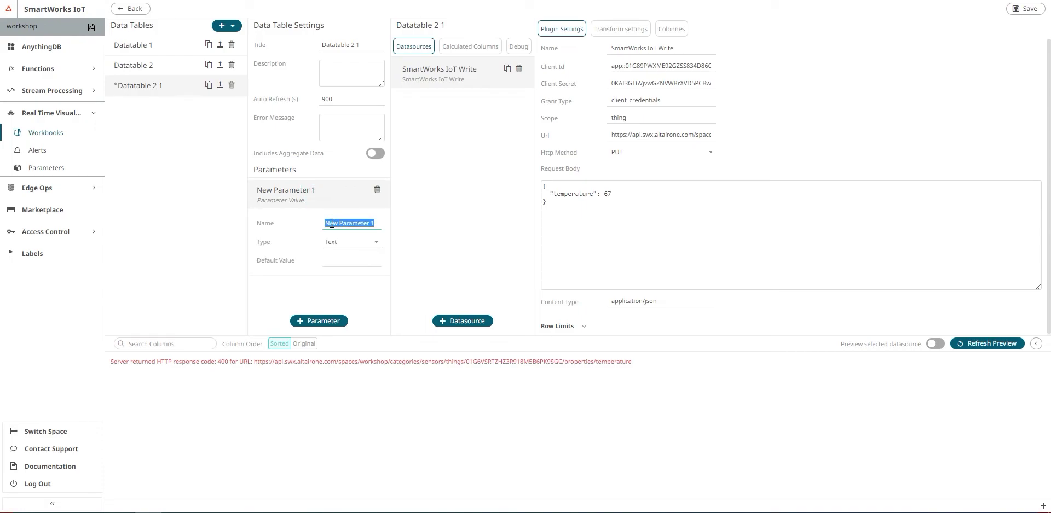
pyautogui.write('t')
pyautogui.press('BackSpace')
pyautogui.write('Temp')
pyautogui.click(337, 243)
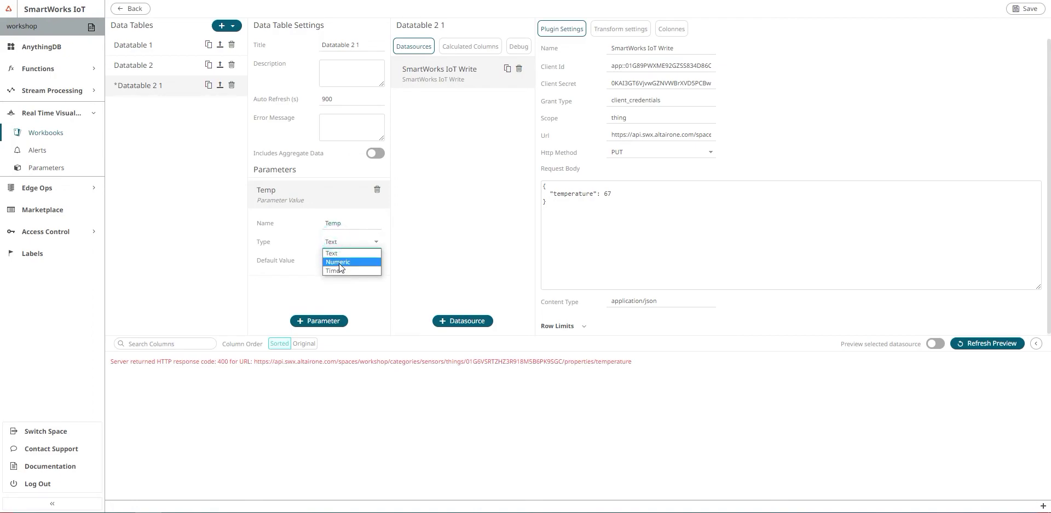
pyautogui.click(340, 263)
pyautogui.click(341, 266)
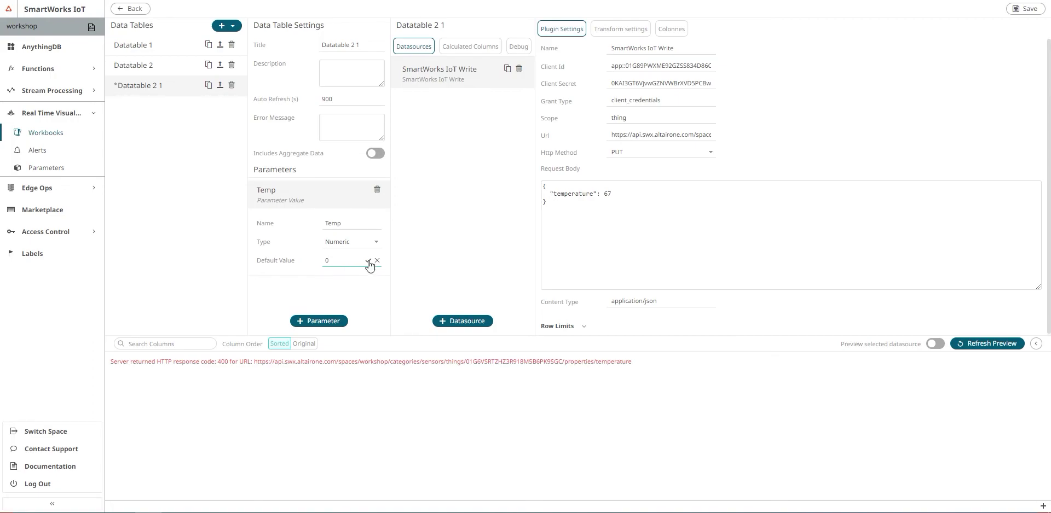
pyautogui.write('0')
pyautogui.click(369, 261)
# Use {Temp} as the request body's temperature value, save, and go back to Dashboard1
pyautogui.doubleClick(606, 193)
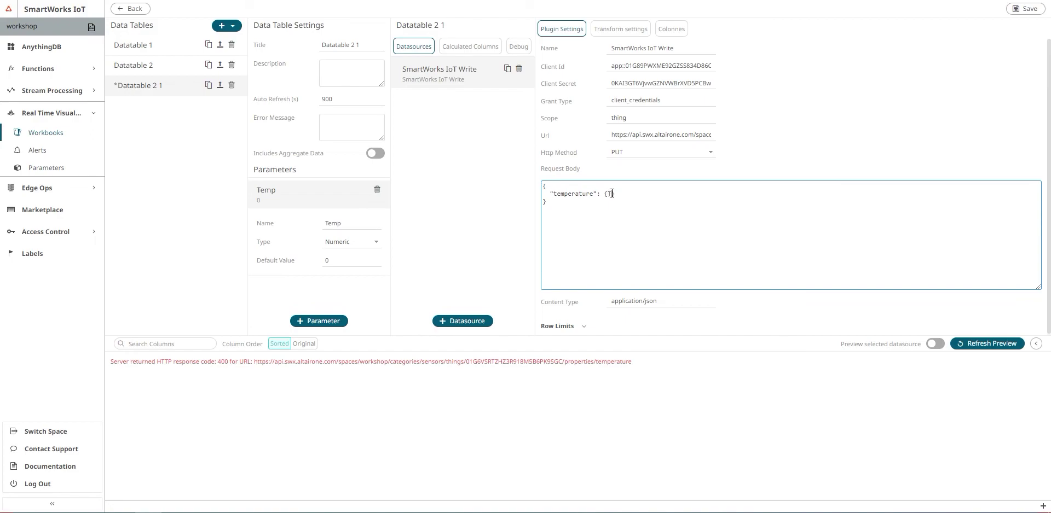
pyautogui.click(894, 122)
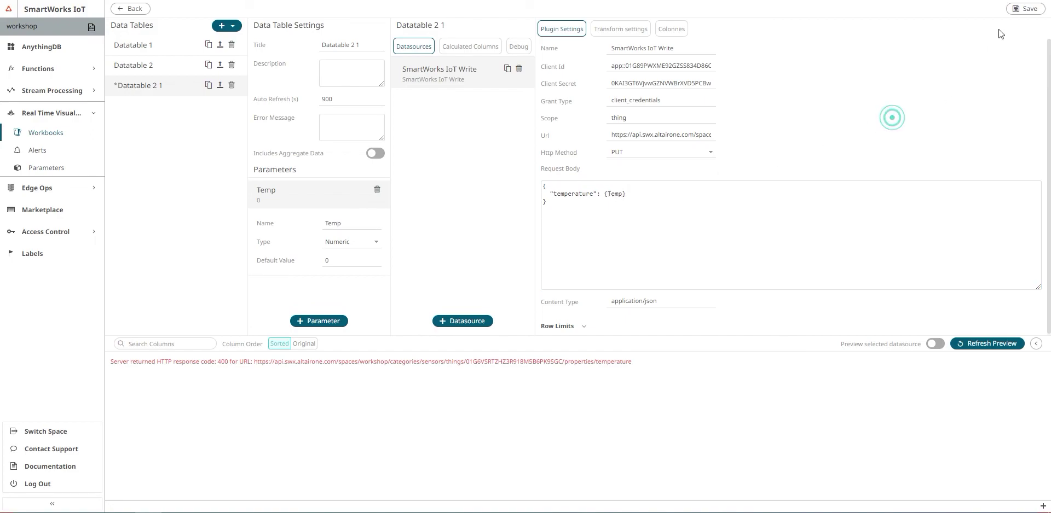
pyautogui.click(1025, 9)
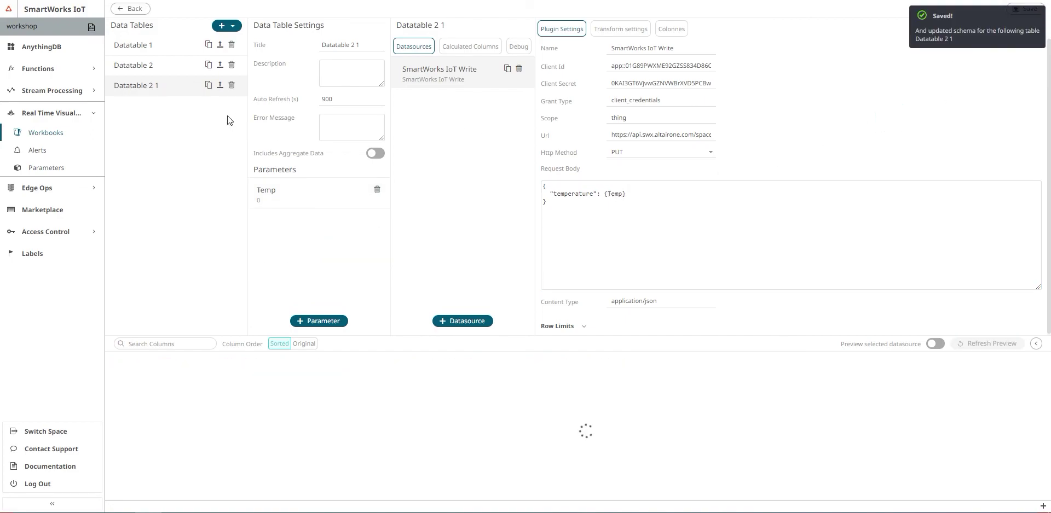
pyautogui.click(134, 10)
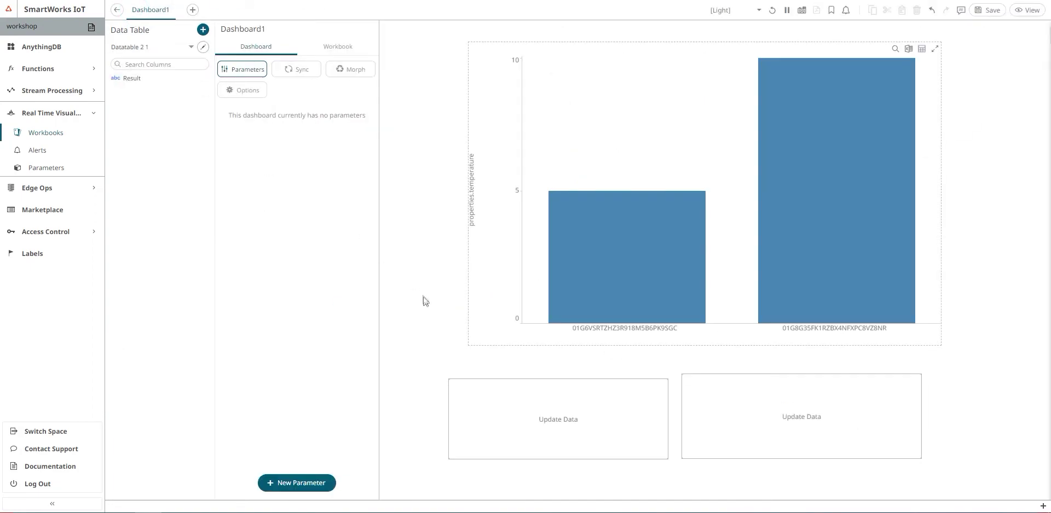
# Give the second Update Data button a Temp parameter input targeting Datatable 2 1, then save the dashboard
pyautogui.click(731, 424)
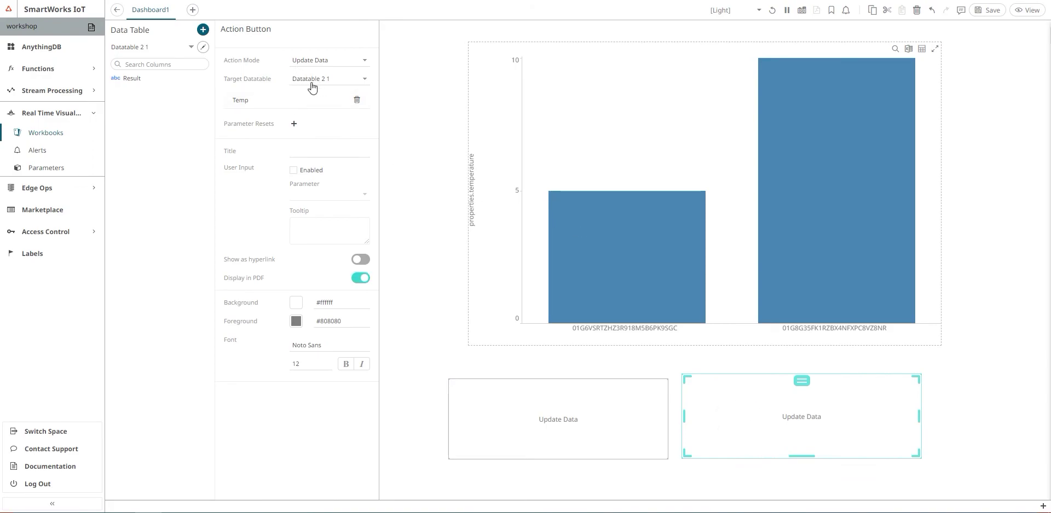
pyautogui.click(323, 82)
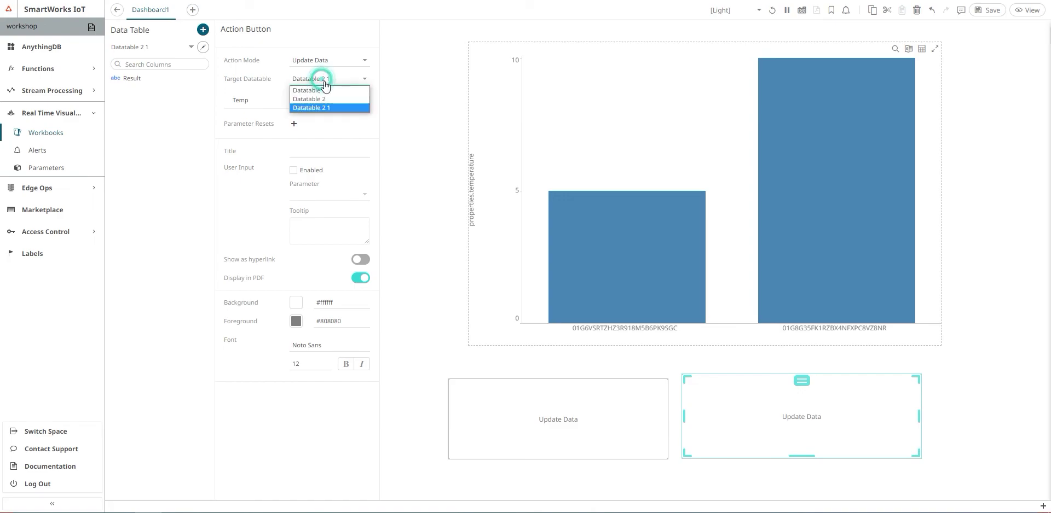
pyautogui.click(320, 86)
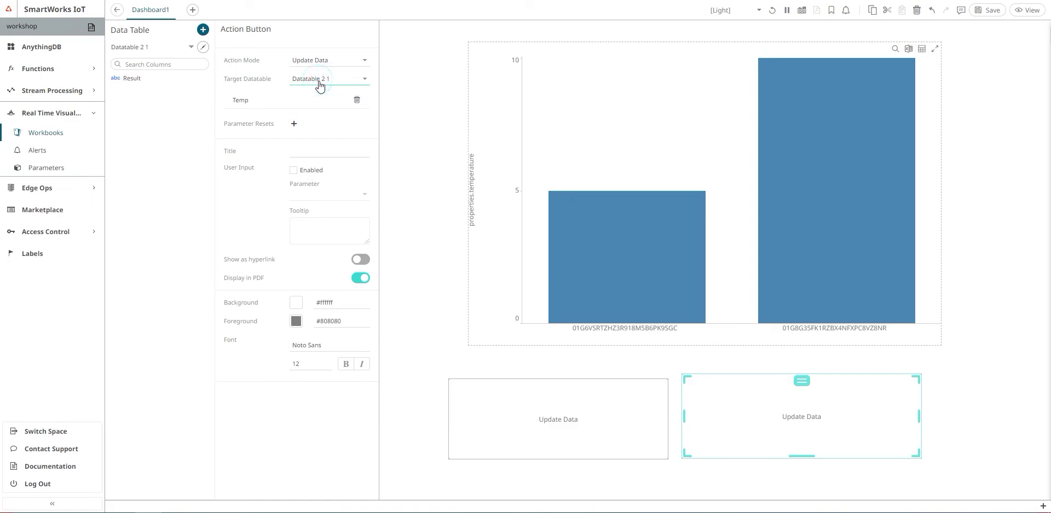
pyautogui.click(294, 171)
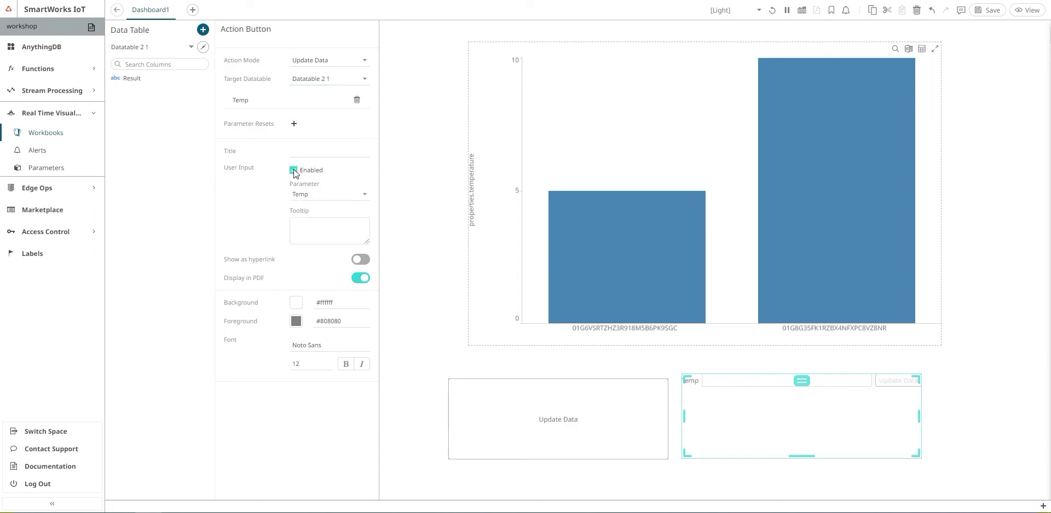
pyautogui.click(310, 201)
pyautogui.click(310, 196)
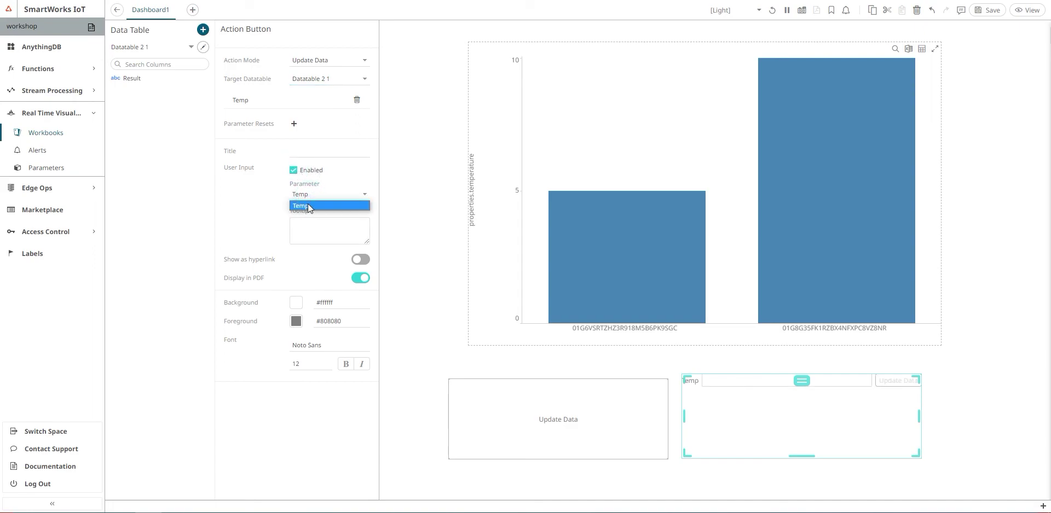
pyautogui.click(306, 206)
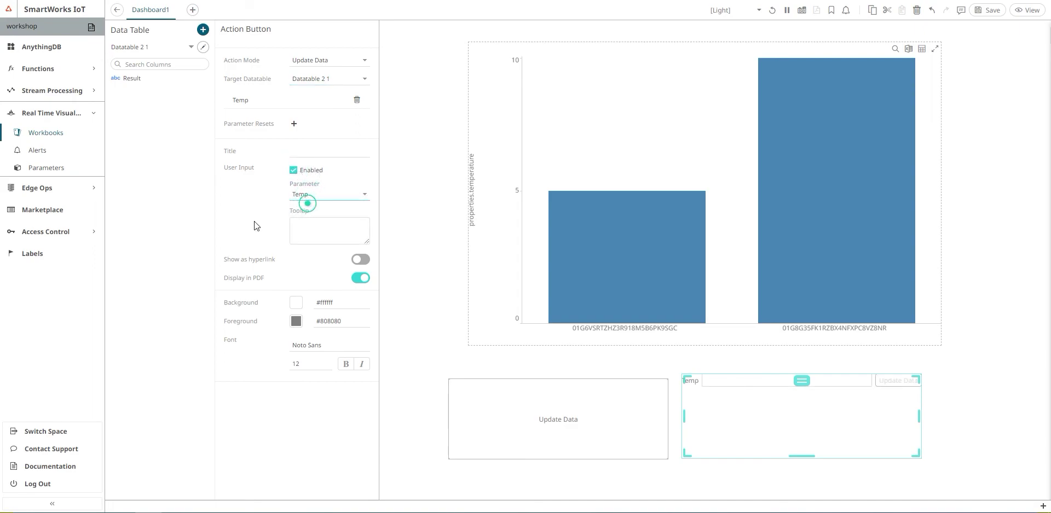
pyautogui.click(977, 12)
pyautogui.click(956, 274)
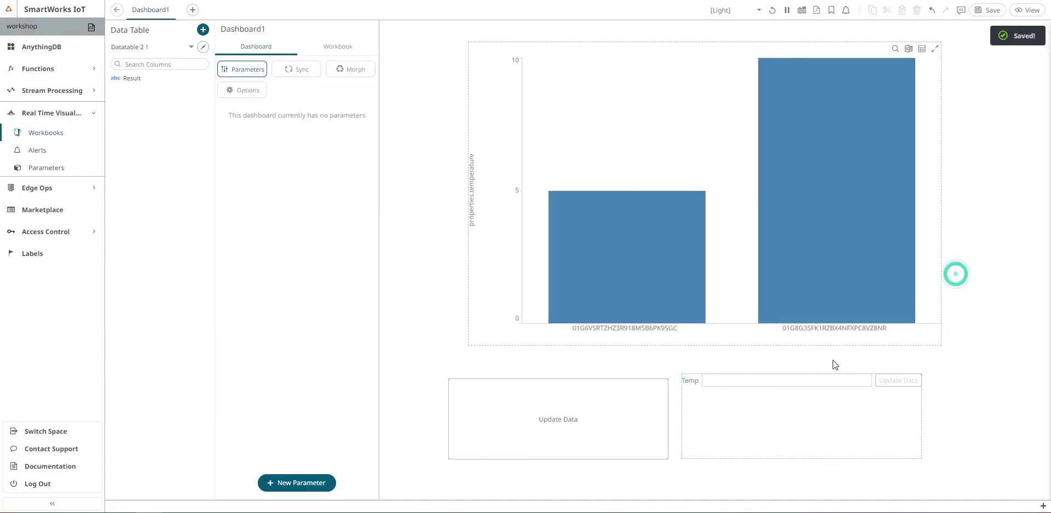
# Send a temperature of 6 through the Temp input and refresh the chart
pyautogui.click(799, 380)
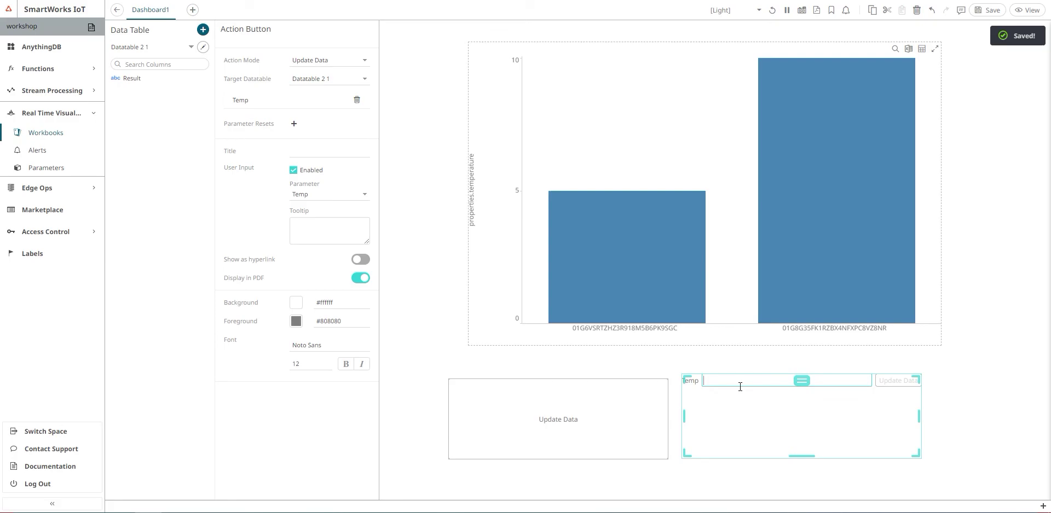
pyautogui.write('6')
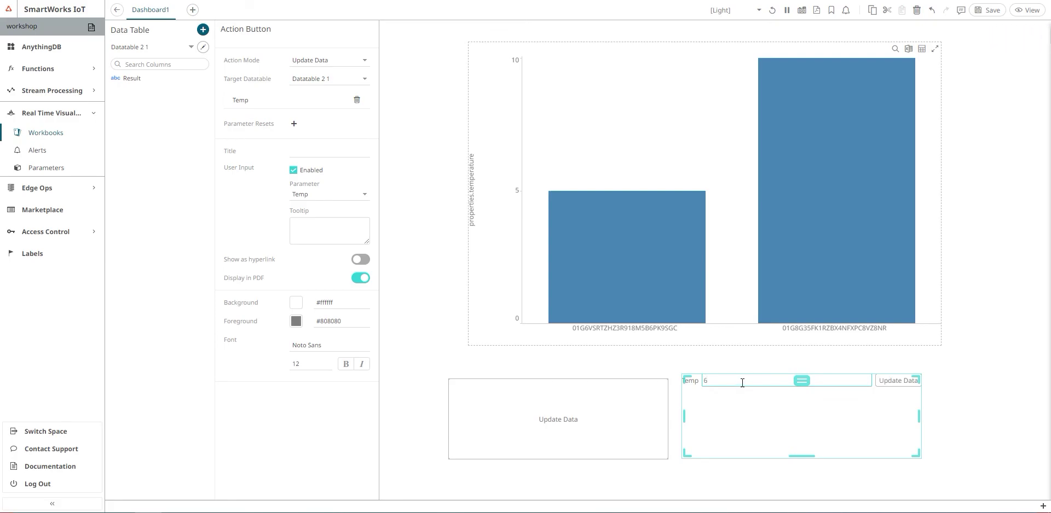
pyautogui.click(901, 381)
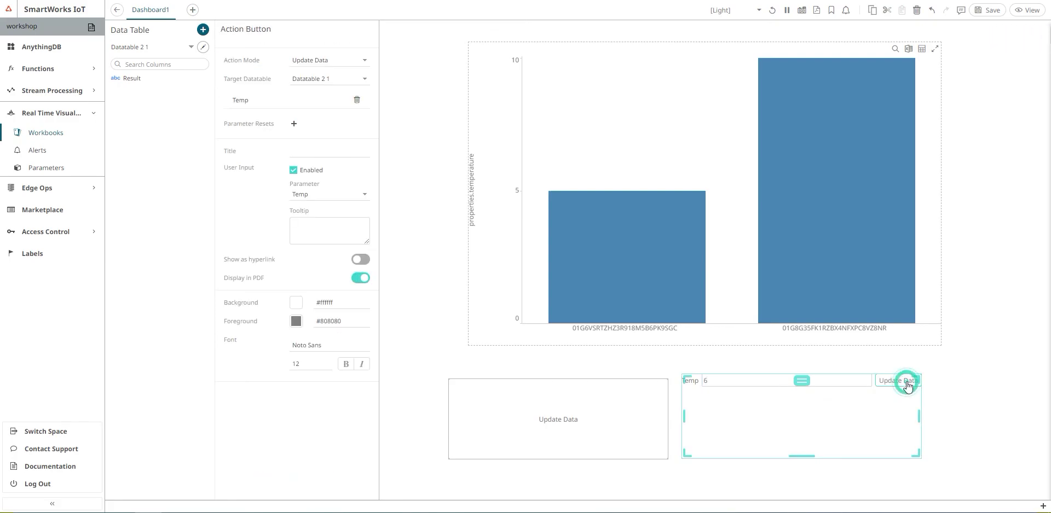
pyautogui.click(771, 10)
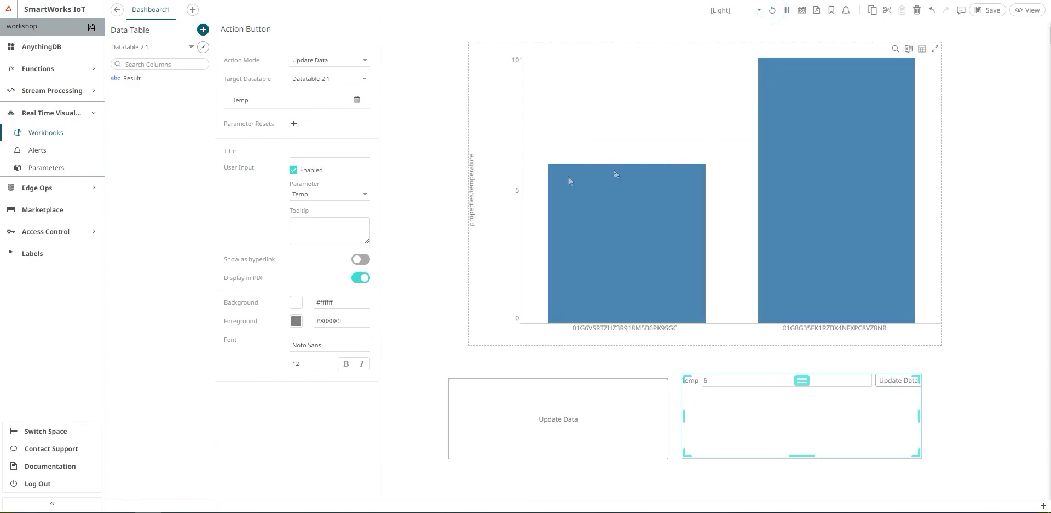
# Replace the Temp value with 10, refresh to see the bar reach 10, and save the dashboard
pyautogui.doubleClick(826, 382)
pyautogui.write('10')
pyautogui.click(886, 381)
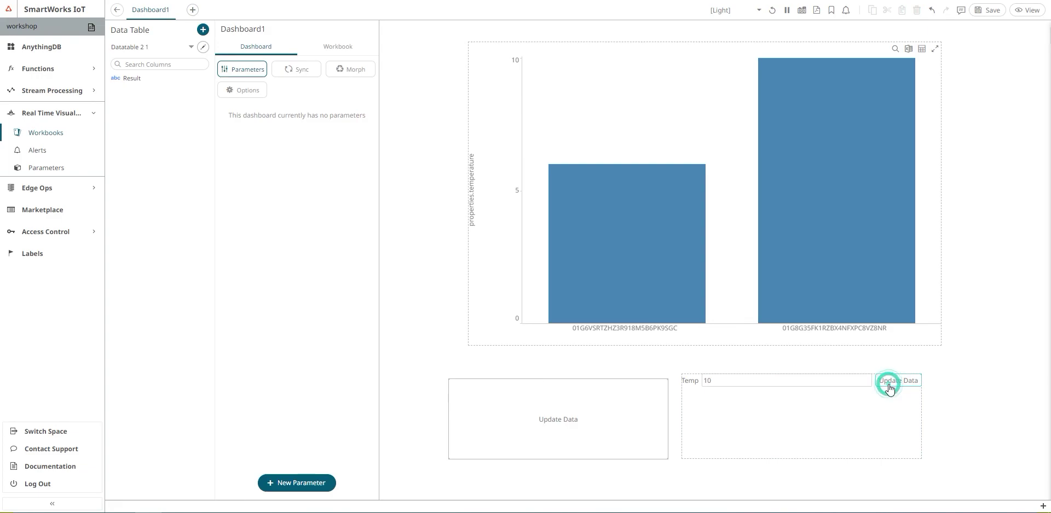
pyautogui.click(772, 11)
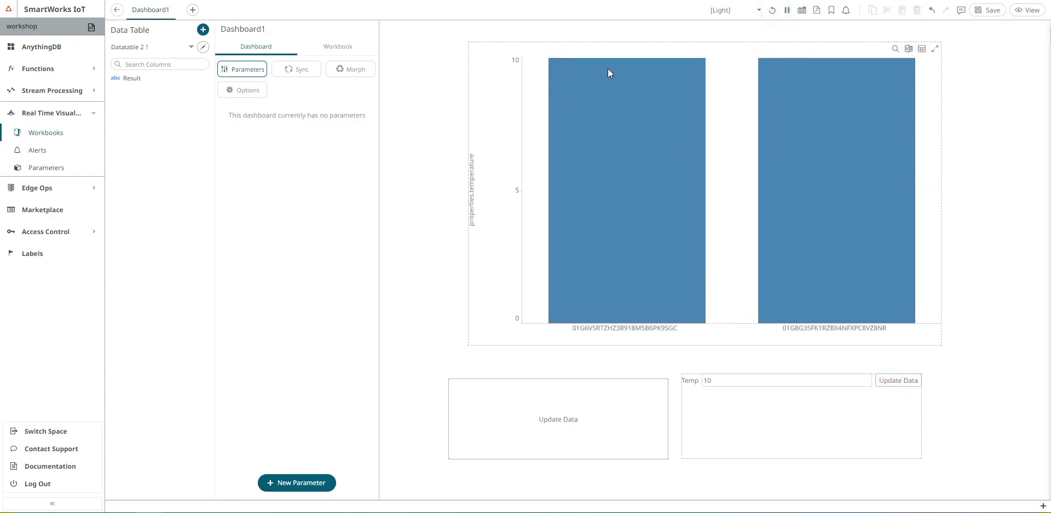
pyautogui.click(613, 110)
pyautogui.click(774, 211)
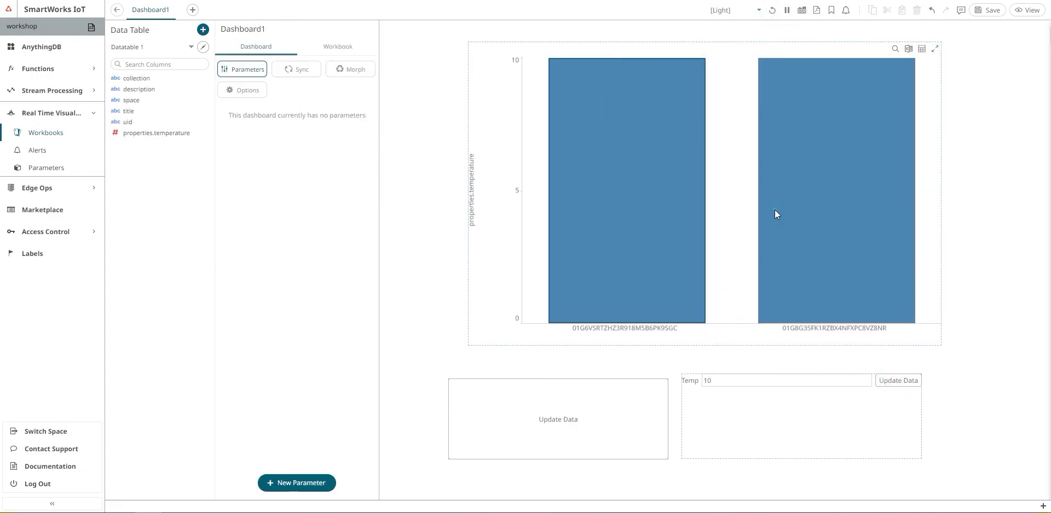
pyautogui.click(811, 220)
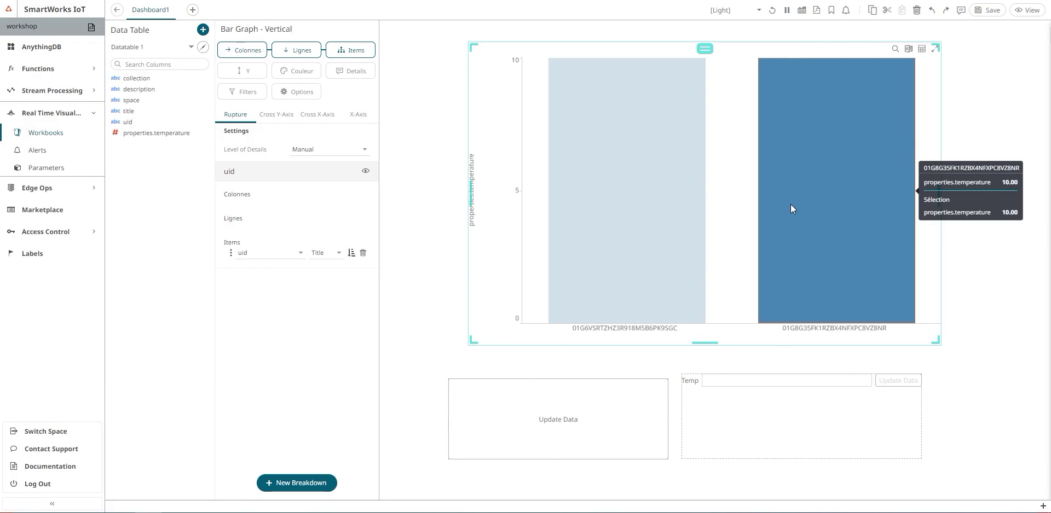
pyautogui.click(988, 10)
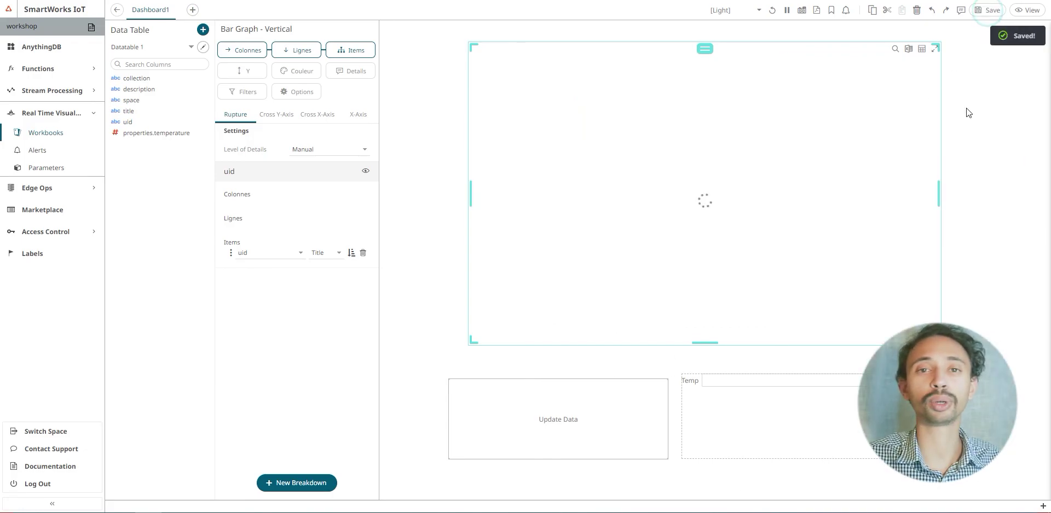